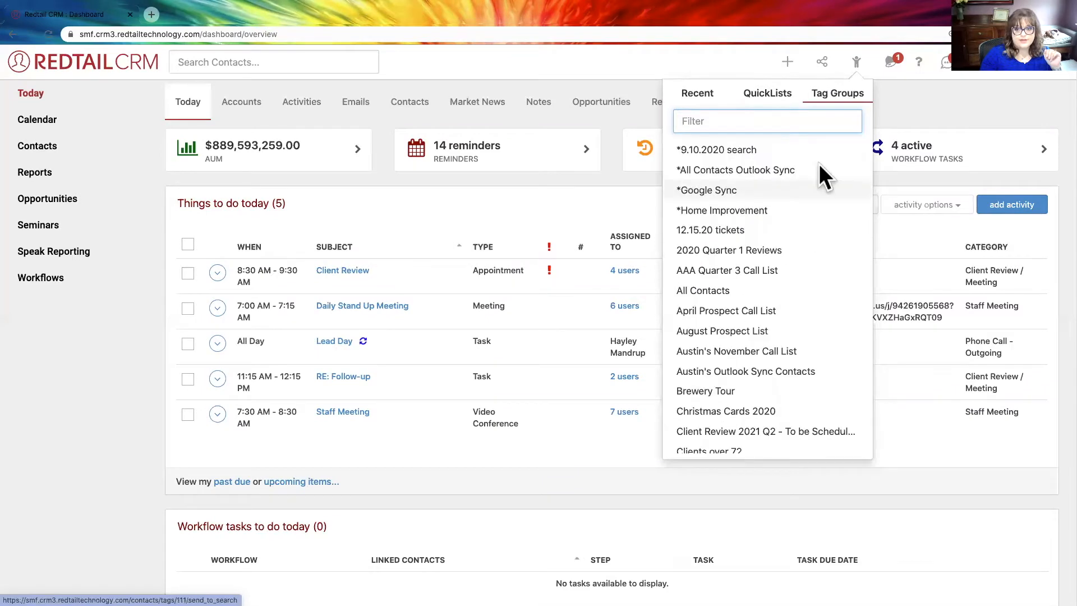
- Look through the list of existing tag groups
{"action": "scroll", "coordinate": [822, 178], "scroll_direction": "up", "scroll_amount": 3}
{"action": "scroll", "coordinate": [822, 178], "scroll_direction": "up", "scroll_amount": 10}
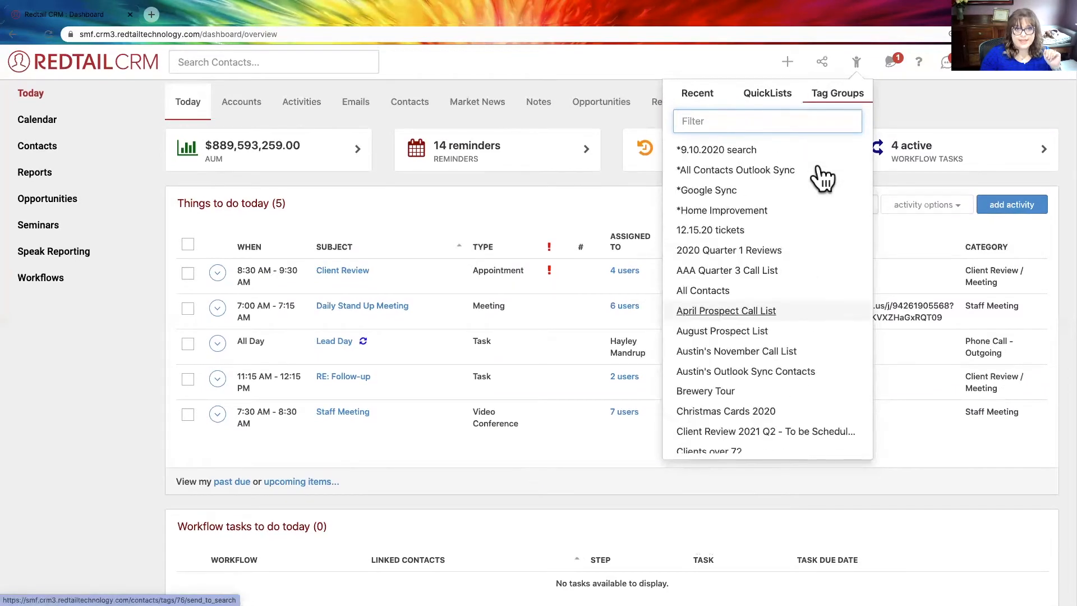
{"action": "scroll", "coordinate": [819, 218], "scroll_direction": "down", "scroll_amount": 15}
{"action": "scroll", "coordinate": [817, 208], "scroll_direction": "up", "scroll_amount": 10}
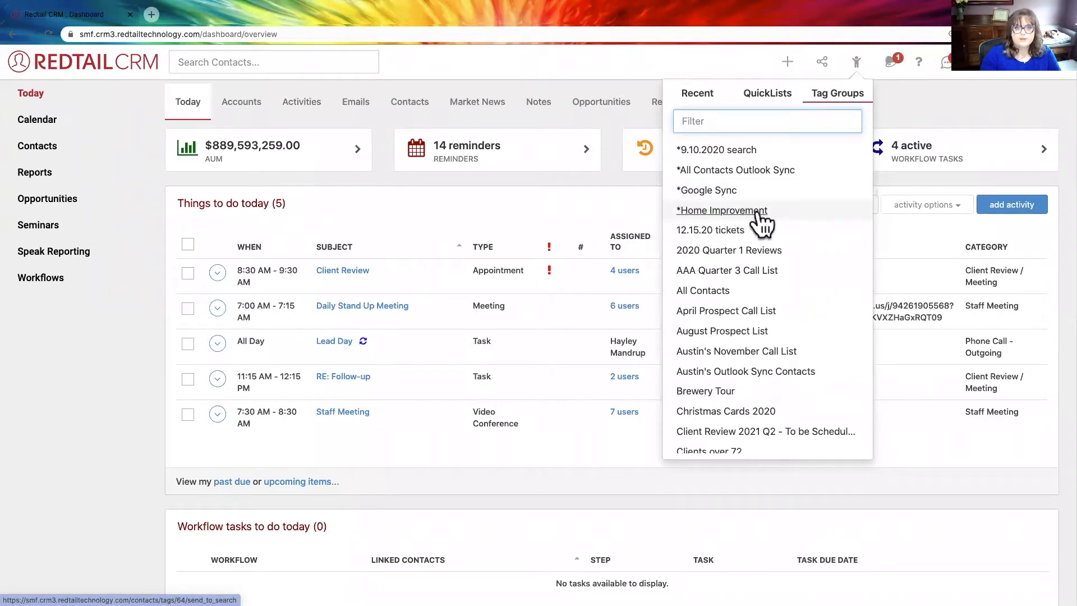
{"action": "scroll", "coordinate": [814, 236], "scroll_direction": "down", "scroll_amount": 5}
{"action": "scroll", "coordinate": [814, 235], "scroll_direction": "down", "scroll_amount": 5}
{"action": "scroll", "coordinate": [797, 224], "scroll_direction": "up", "scroll_amount": 10}
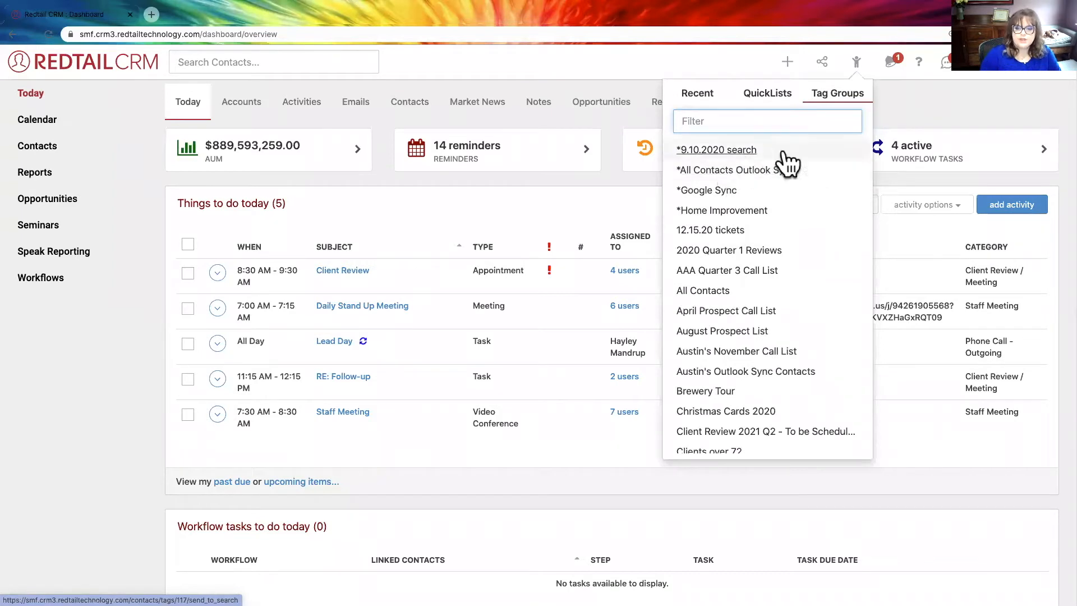
- Run an advanced contact search with type Contact, field Status, operand Equal To and value Client
{"action": "left_click", "coordinate": [56, 152]}
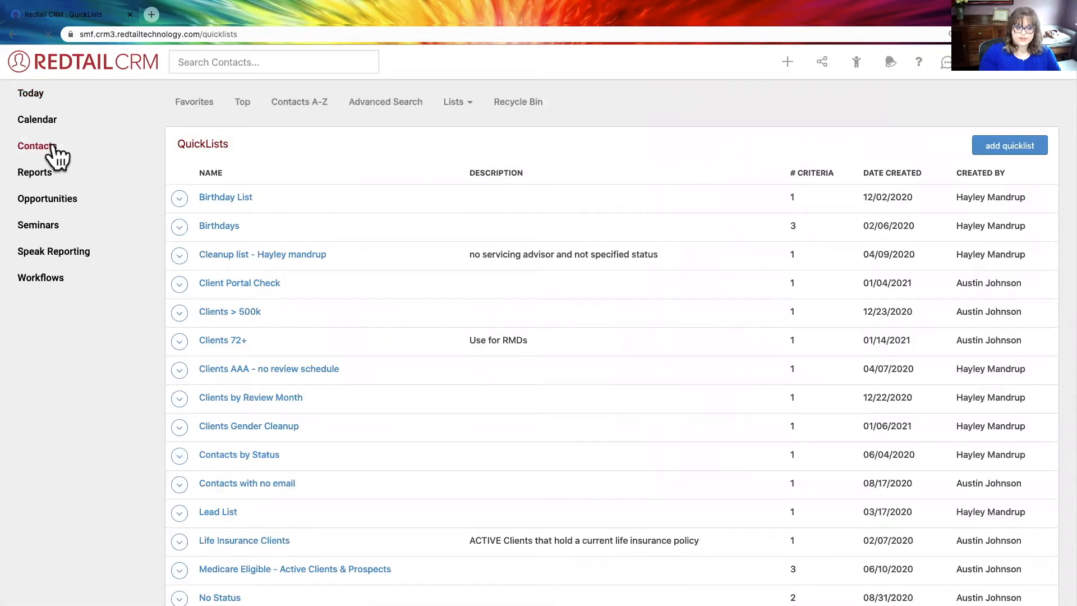
{"action": "left_click", "coordinate": [373, 102]}
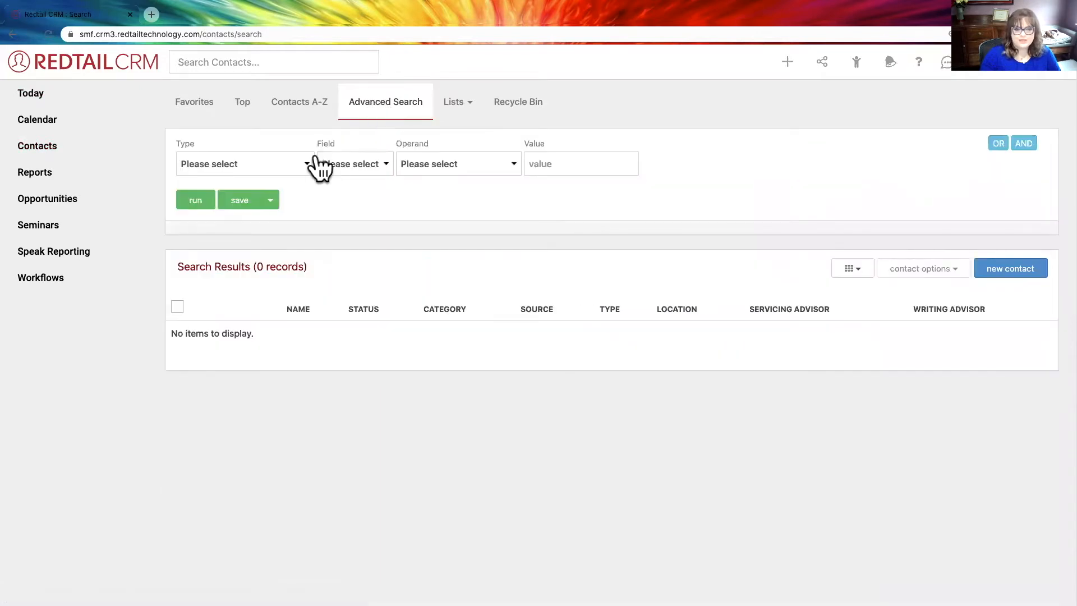
{"action": "left_click", "coordinate": [304, 163]}
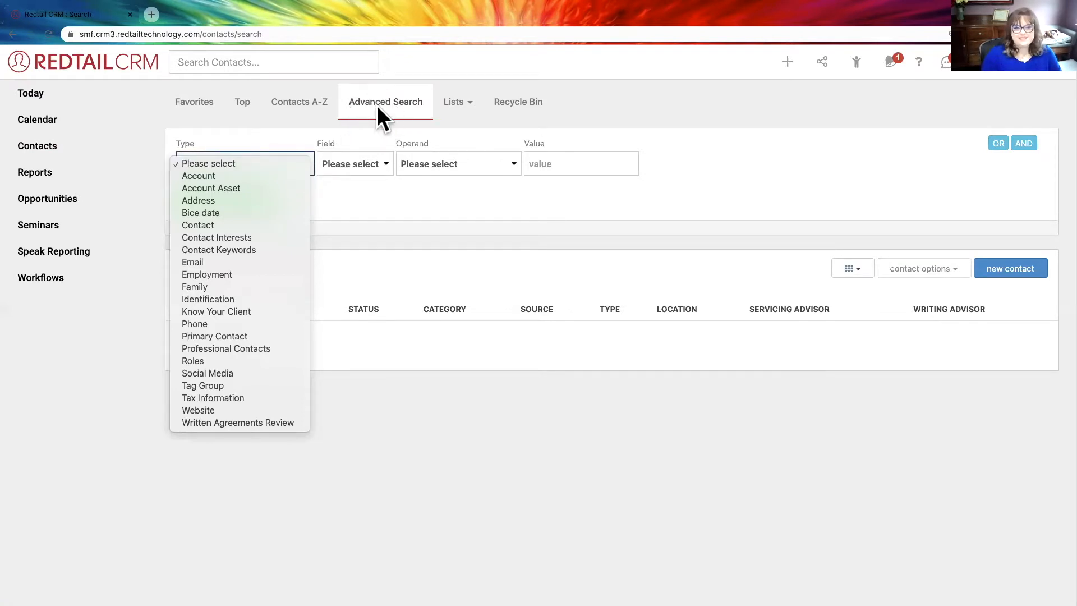
{"action": "left_click", "coordinate": [242, 225]}
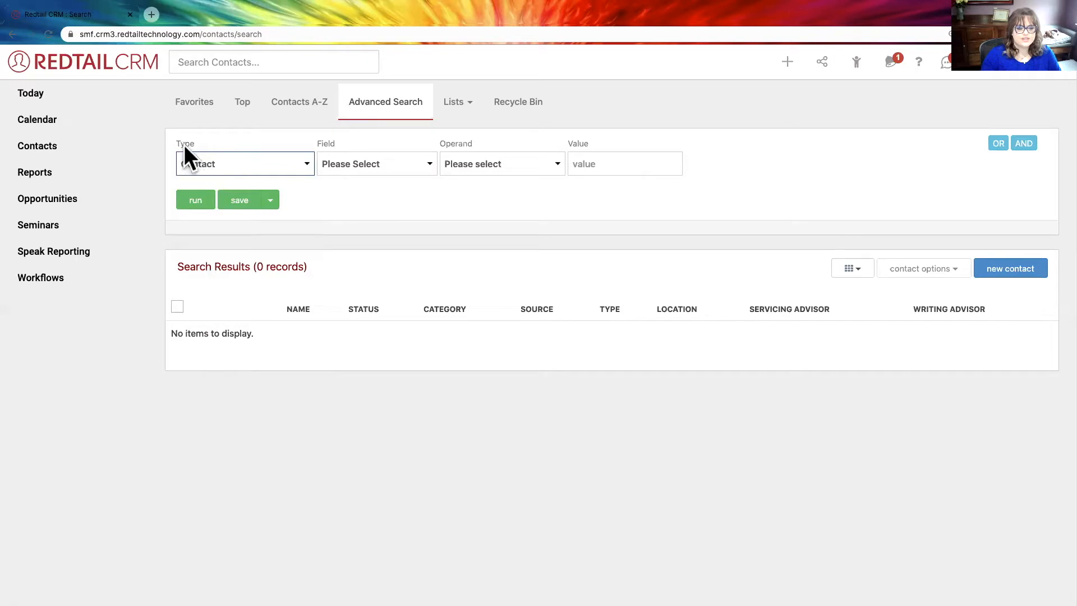
{"action": "left_click", "coordinate": [333, 161]}
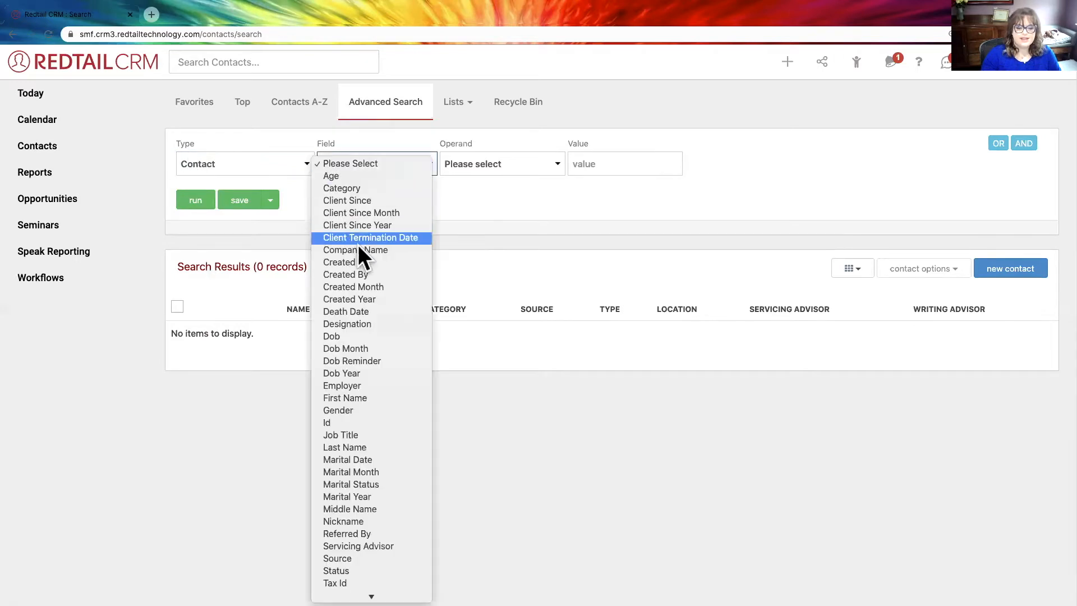
{"action": "left_click", "coordinate": [352, 542]}
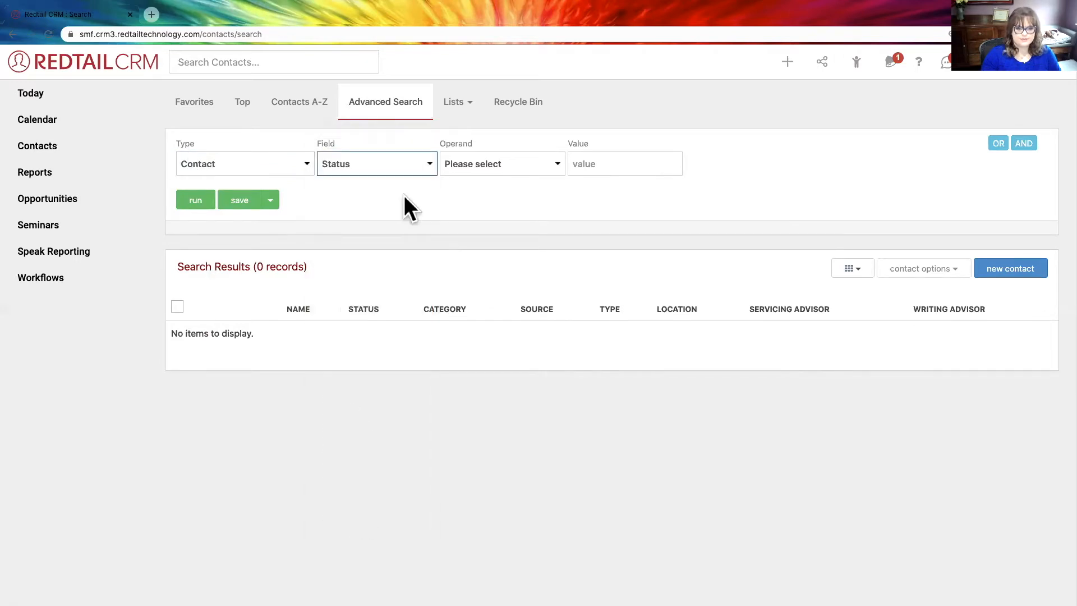
{"action": "left_click", "coordinate": [470, 163]}
{"action": "left_click", "coordinate": [552, 181]}
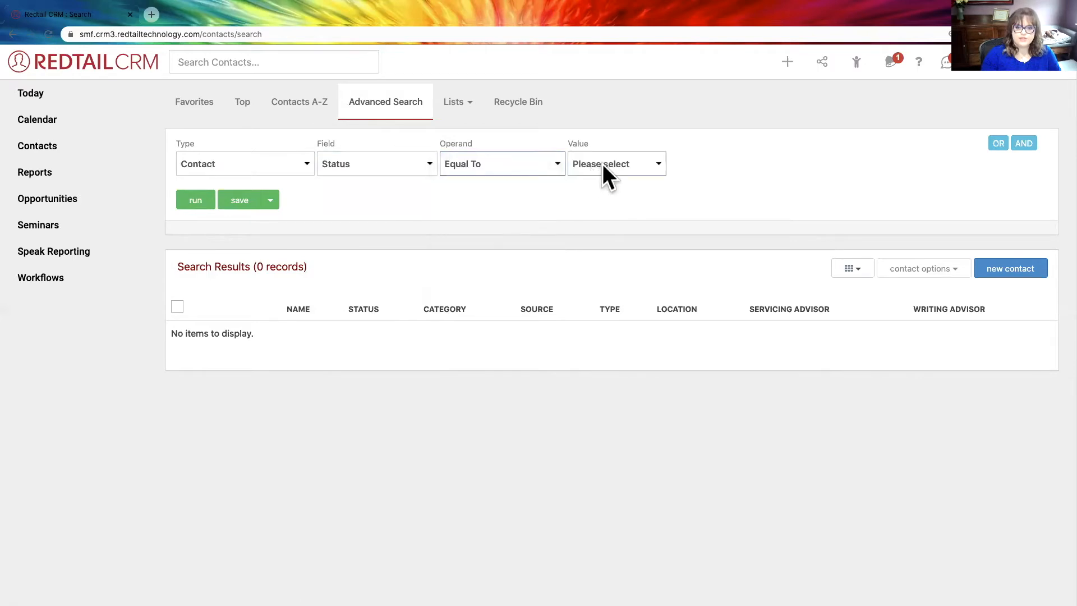
{"action": "left_click", "coordinate": [602, 163]}
{"action": "left_click", "coordinate": [604, 201]}
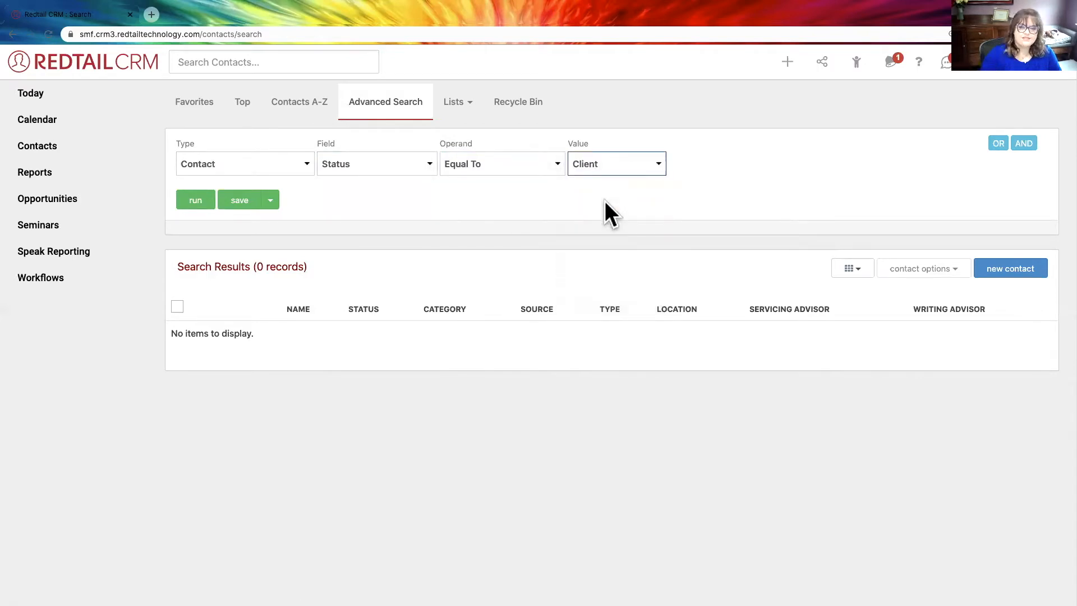
{"action": "left_click", "coordinate": [198, 199]}
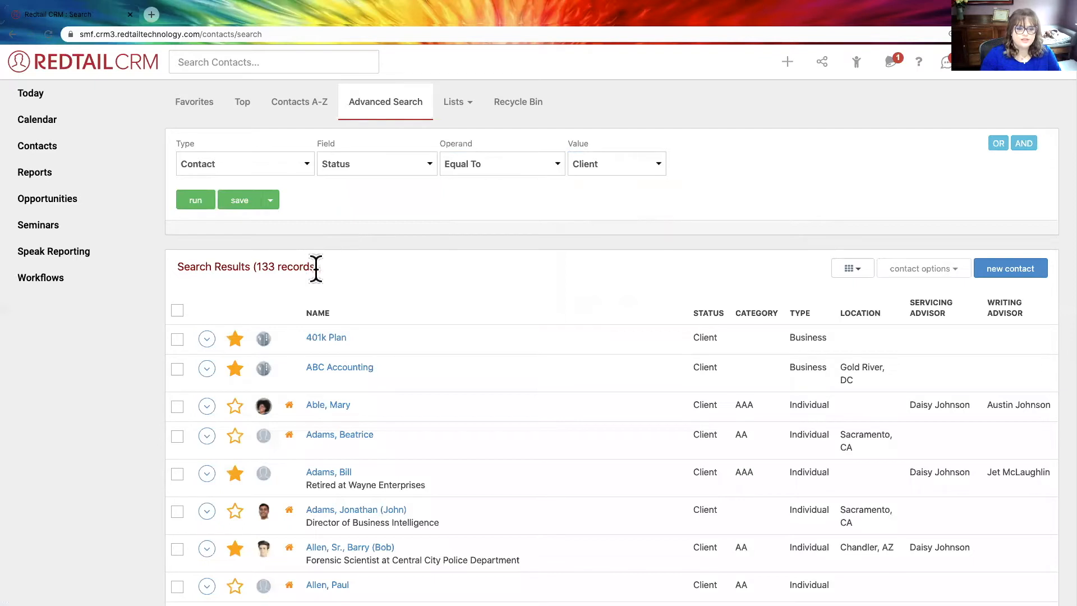
- Check the record count of the client search results
{"action": "left_click_drag", "start_coordinate": [316, 269], "coordinate": [180, 269]}
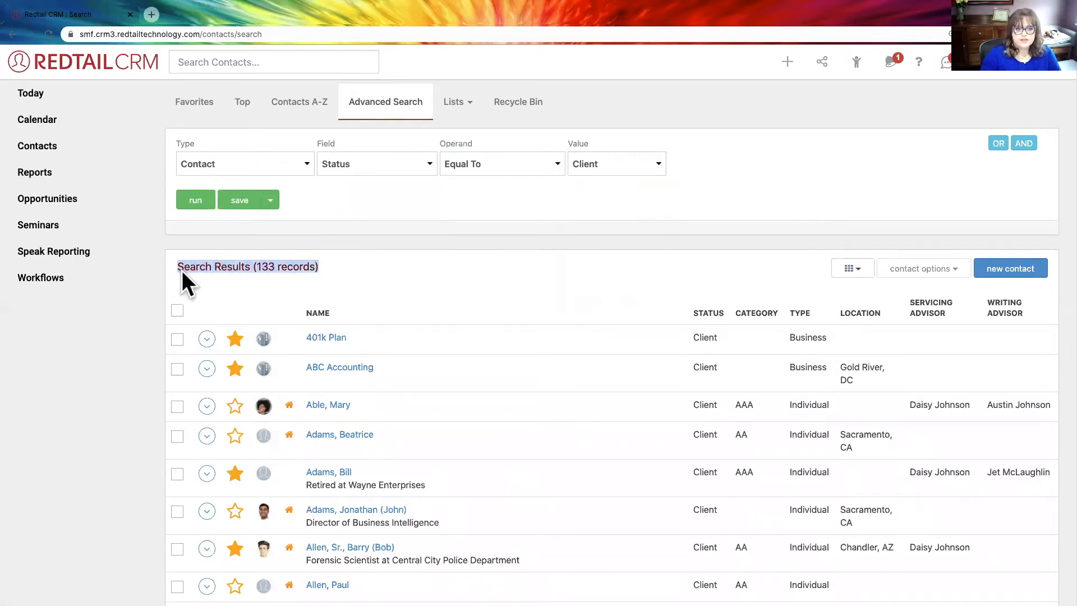
{"action": "left_click", "coordinate": [326, 262]}
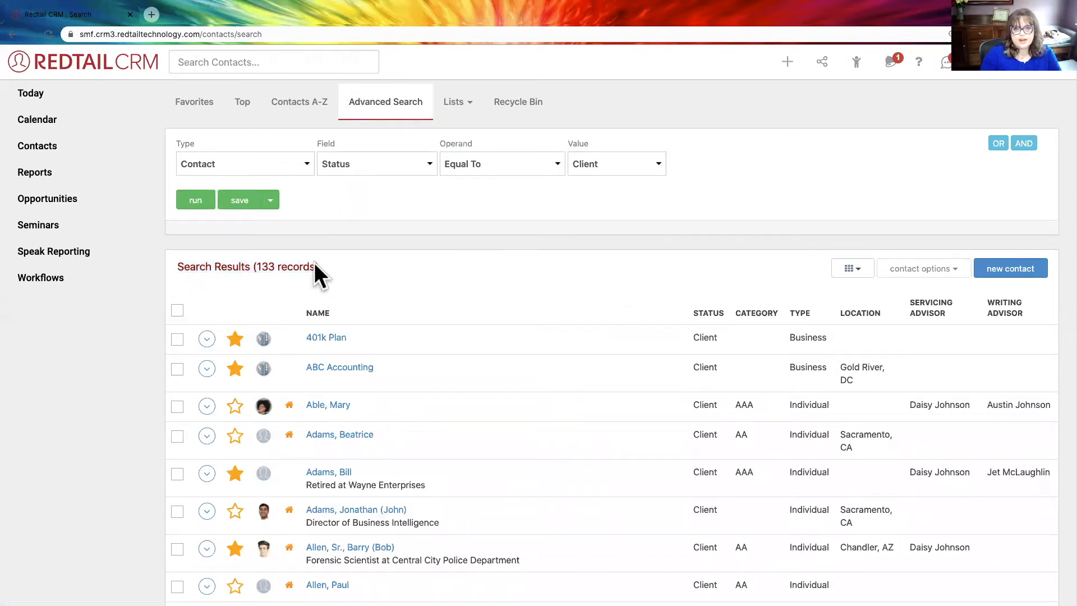
{"action": "left_click_drag", "start_coordinate": [323, 264], "coordinate": [174, 267]}
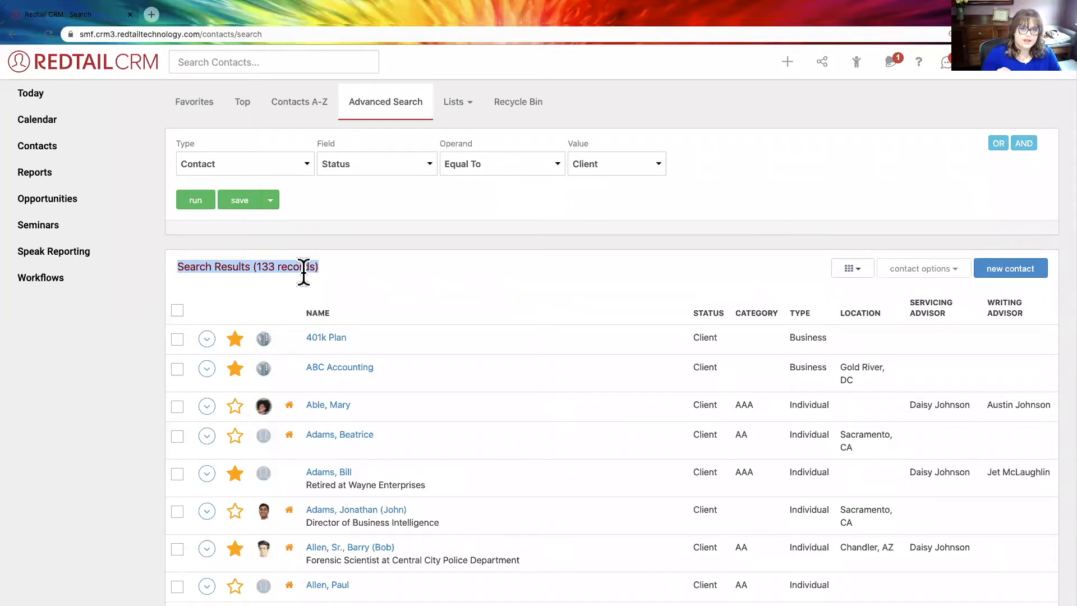
{"action": "left_click", "coordinate": [960, 168]}
- Add an AND condition for Email Address Is Empty to the client search and run it again
{"action": "left_click", "coordinate": [1022, 145]}
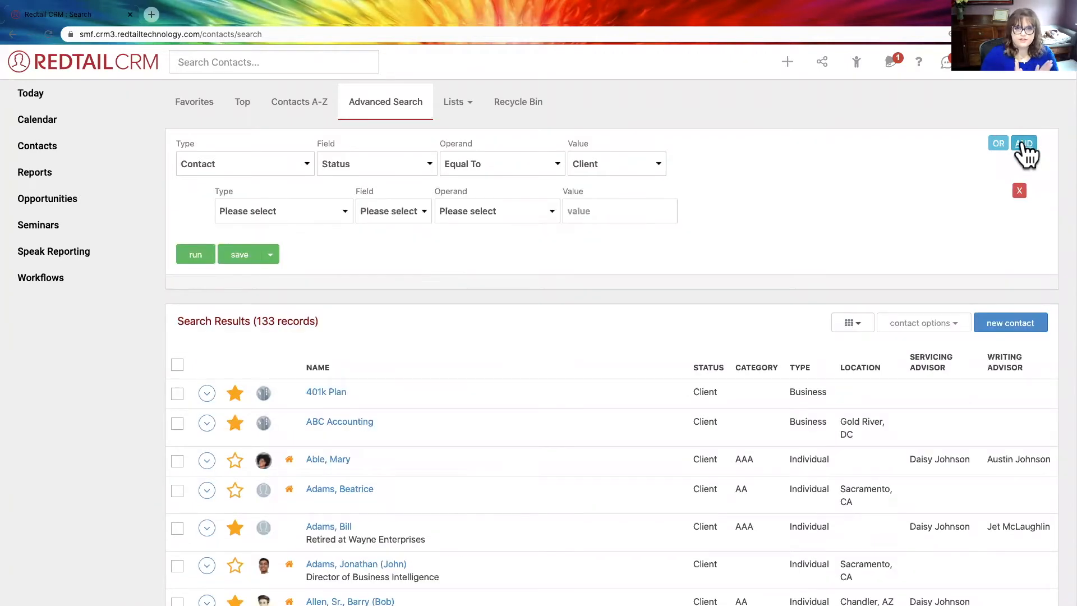
{"action": "left_click", "coordinate": [316, 210]}
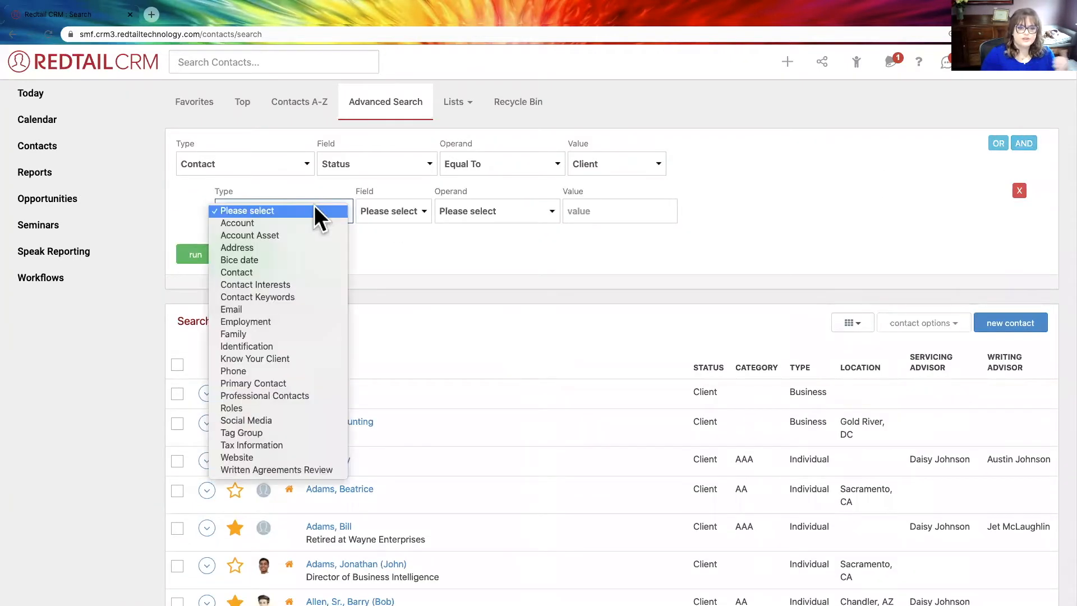
{"action": "left_click", "coordinate": [262, 309]}
{"action": "left_click", "coordinate": [395, 205]}
{"action": "left_click", "coordinate": [393, 211]}
{"action": "left_click", "coordinate": [393, 220]}
{"action": "left_click", "coordinate": [393, 222]}
{"action": "left_click", "coordinate": [489, 212]}
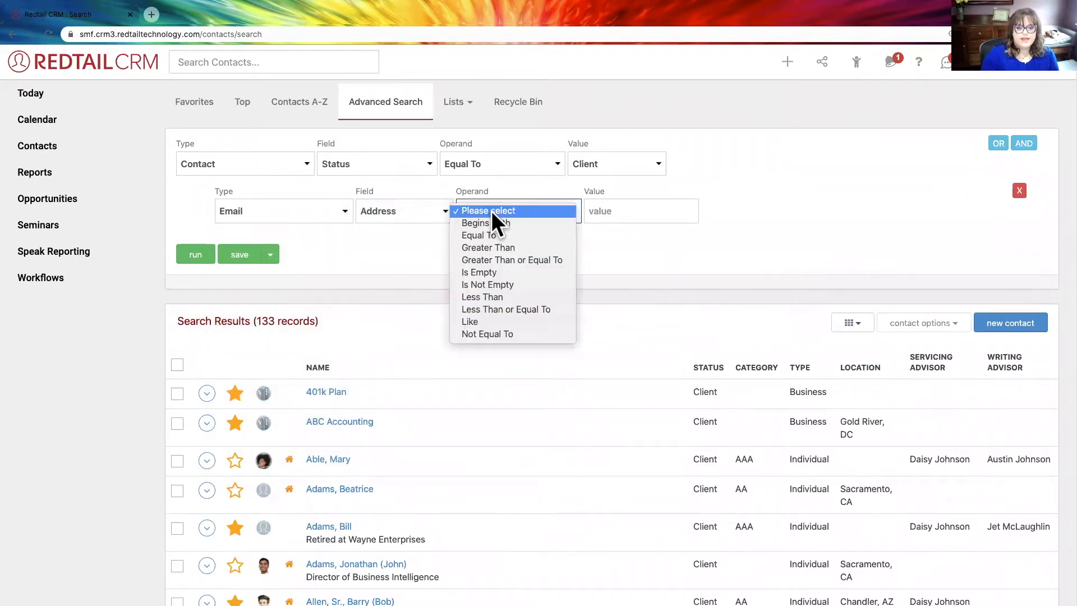
{"action": "left_click", "coordinate": [493, 272]}
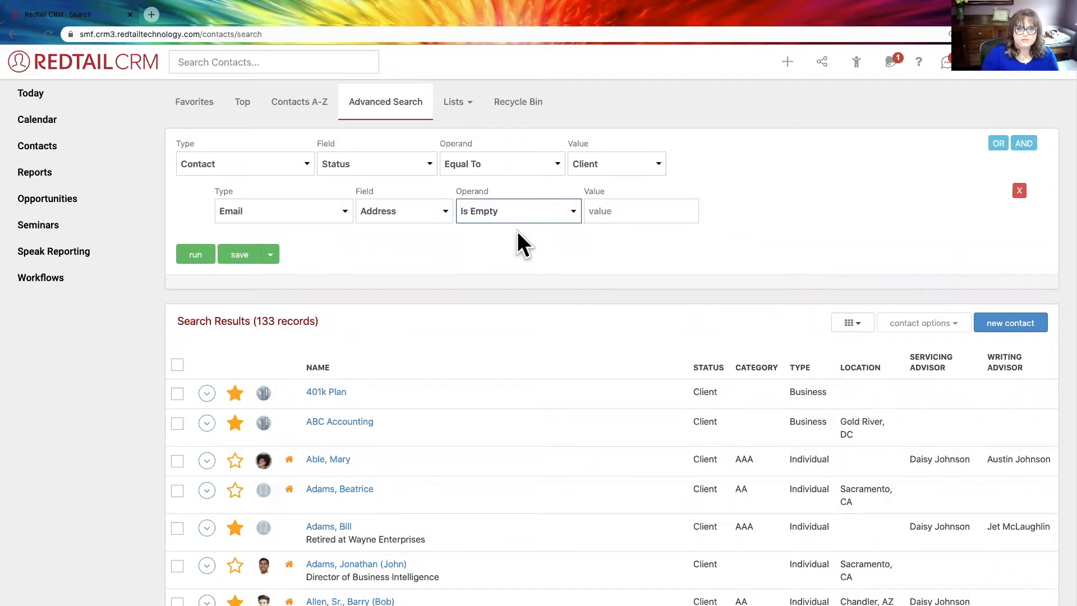
{"action": "left_click", "coordinate": [198, 260]}
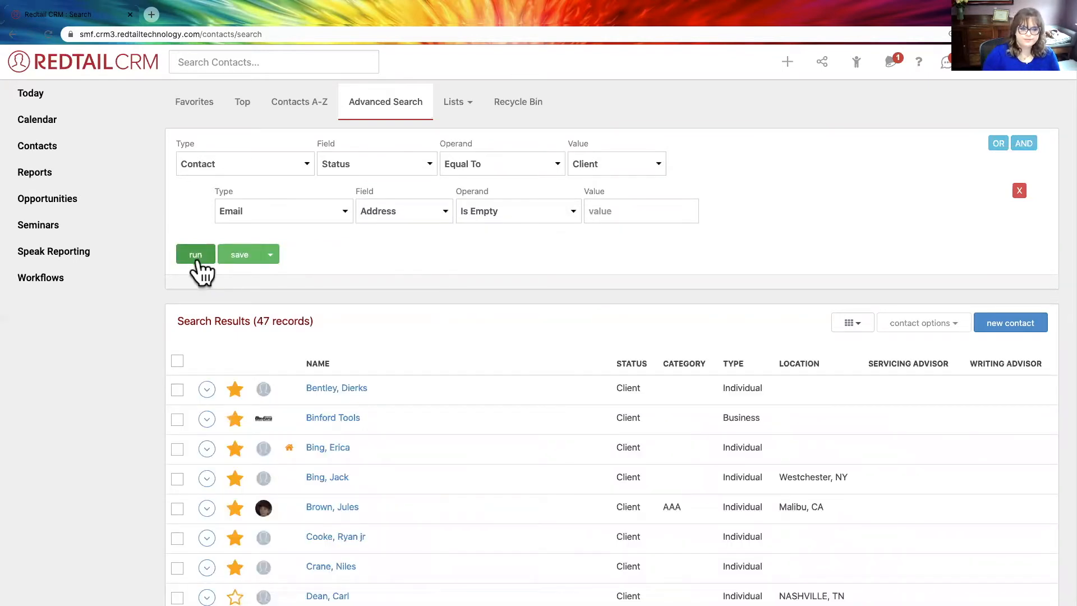
- Review the record count and the list of clients without an email address
{"action": "left_click_drag", "start_coordinate": [335, 321], "coordinate": [178, 320]}
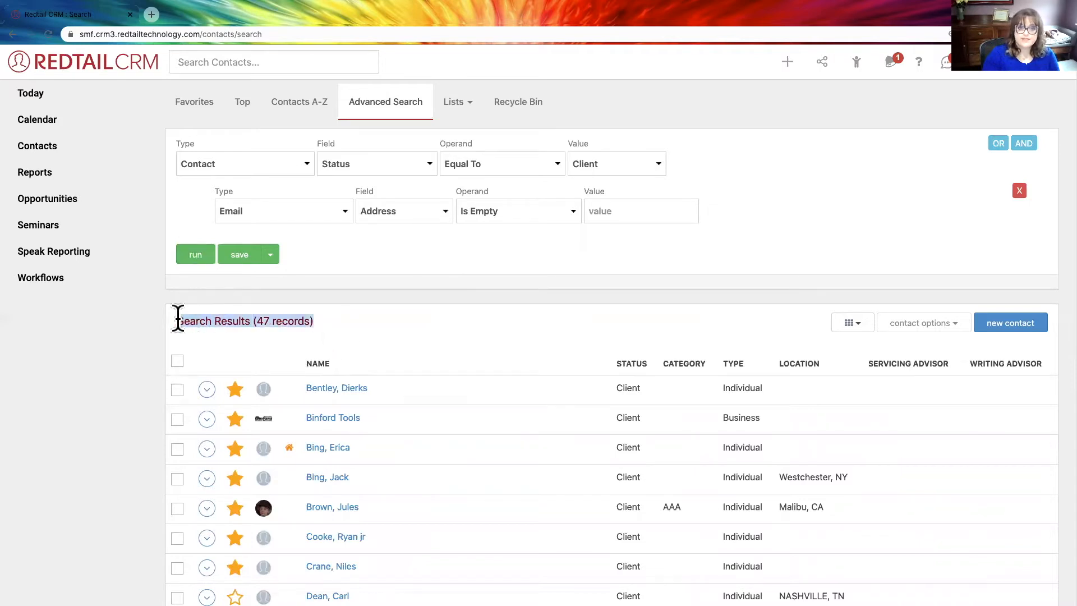
{"action": "left_click", "coordinate": [343, 342]}
{"action": "scroll", "coordinate": [415, 362], "scroll_direction": "down", "scroll_amount": 1}
{"action": "scroll", "coordinate": [464, 404], "scroll_direction": "down", "scroll_amount": 15}
{"action": "scroll", "coordinate": [463, 404], "scroll_direction": "up", "scroll_amount": 5}
{"action": "scroll", "coordinate": [463, 404], "scroll_direction": "up", "scroll_amount": 12}
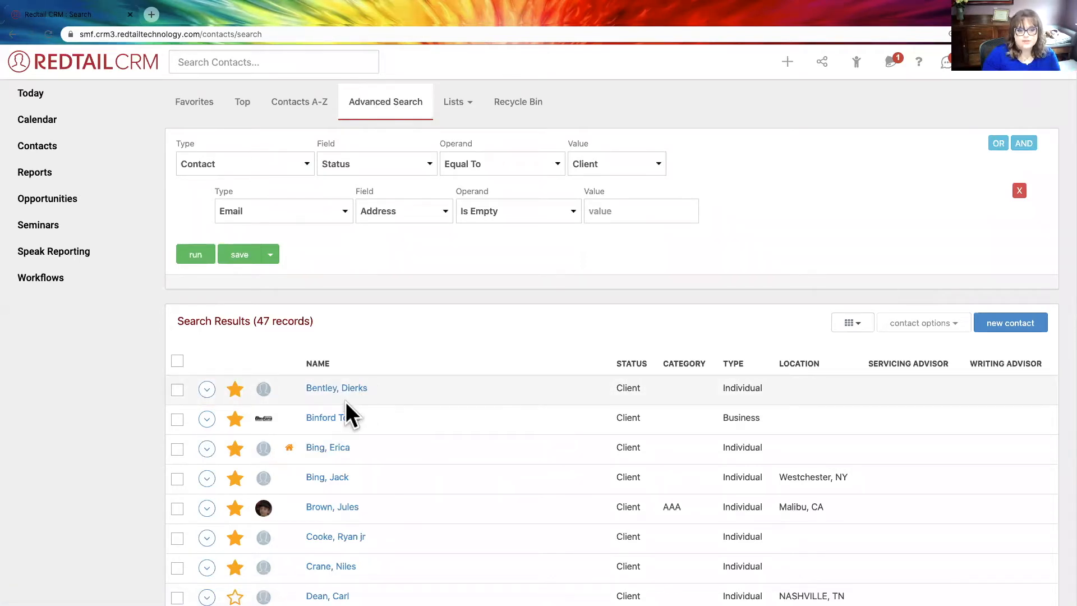
- Select all contacts in the search results and start the bulk action Add to Tag Group
{"action": "left_click", "coordinate": [177, 362]}
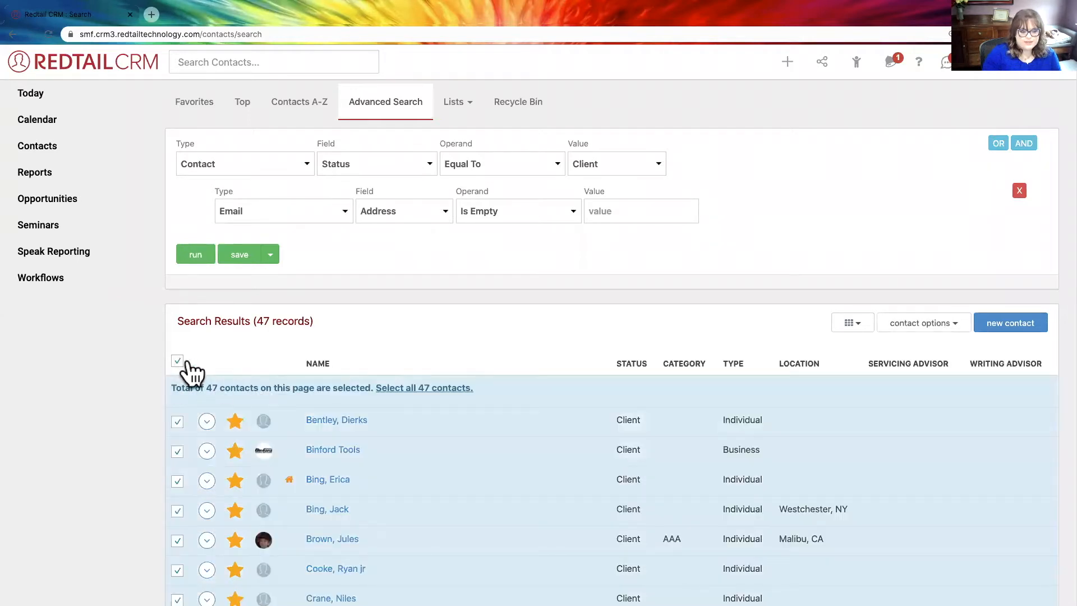
{"action": "left_click_drag", "start_coordinate": [206, 388], "coordinate": [256, 389]}
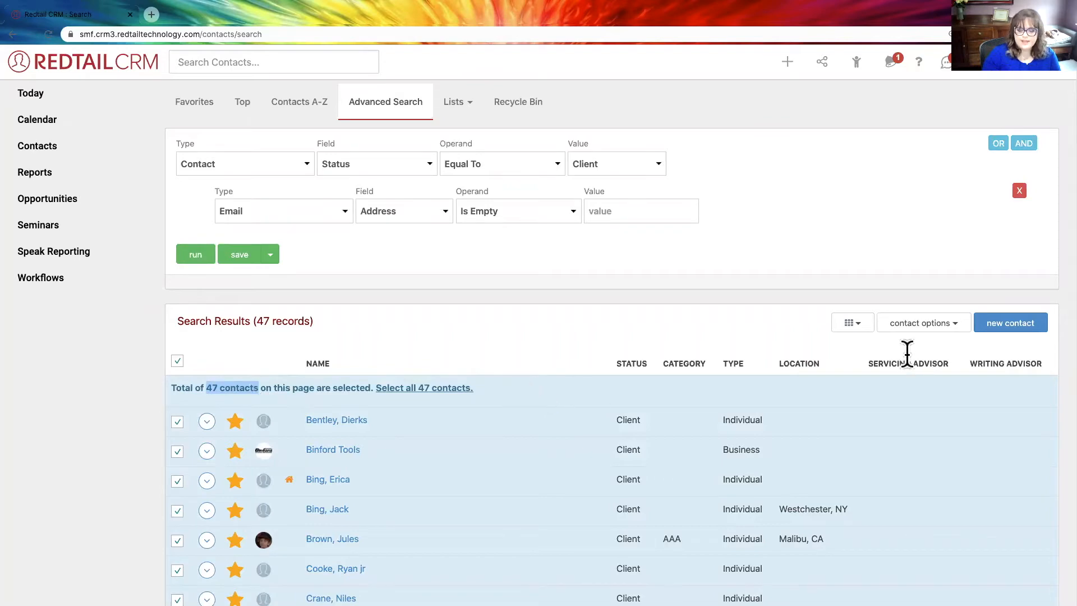
{"action": "left_click", "coordinate": [902, 327]}
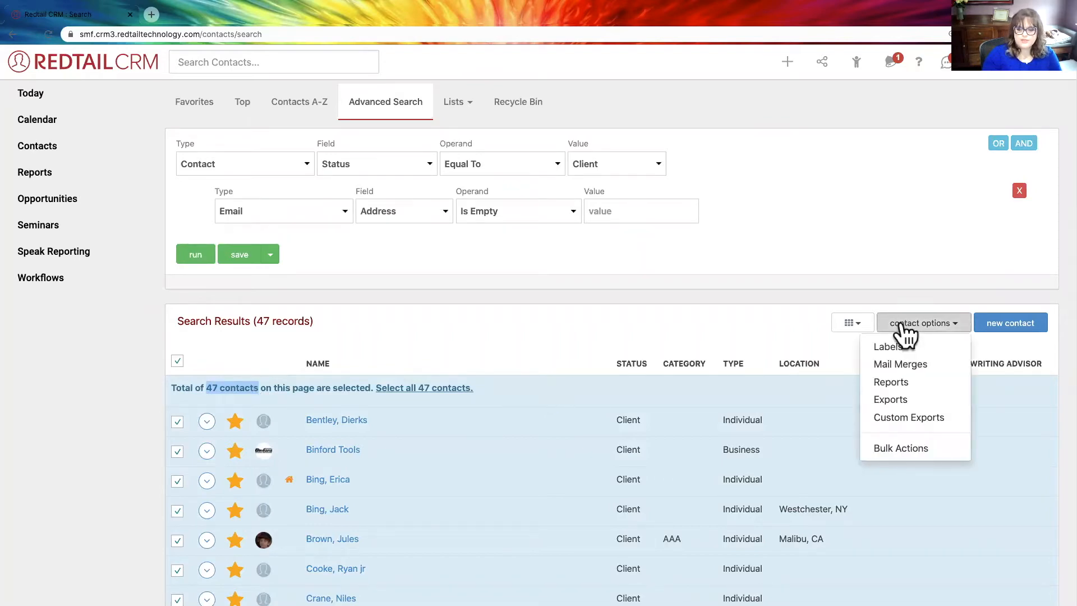
{"action": "scroll", "coordinate": [911, 367], "scroll_direction": "down", "scroll_amount": 3}
{"action": "scroll", "coordinate": [906, 365], "scroll_direction": "down", "scroll_amount": 1}
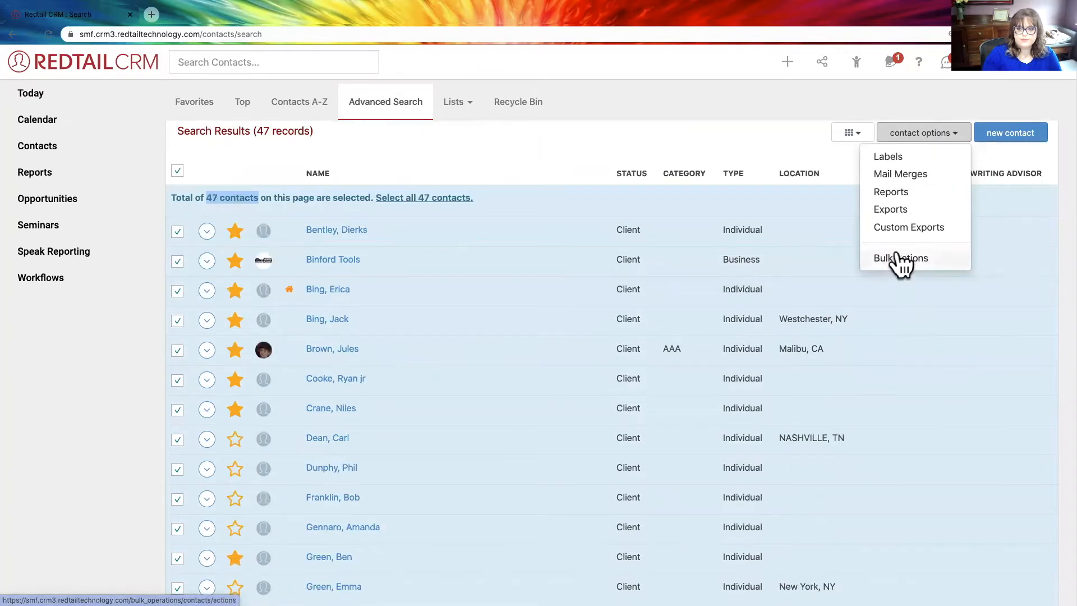
{"action": "left_click", "coordinate": [898, 255]}
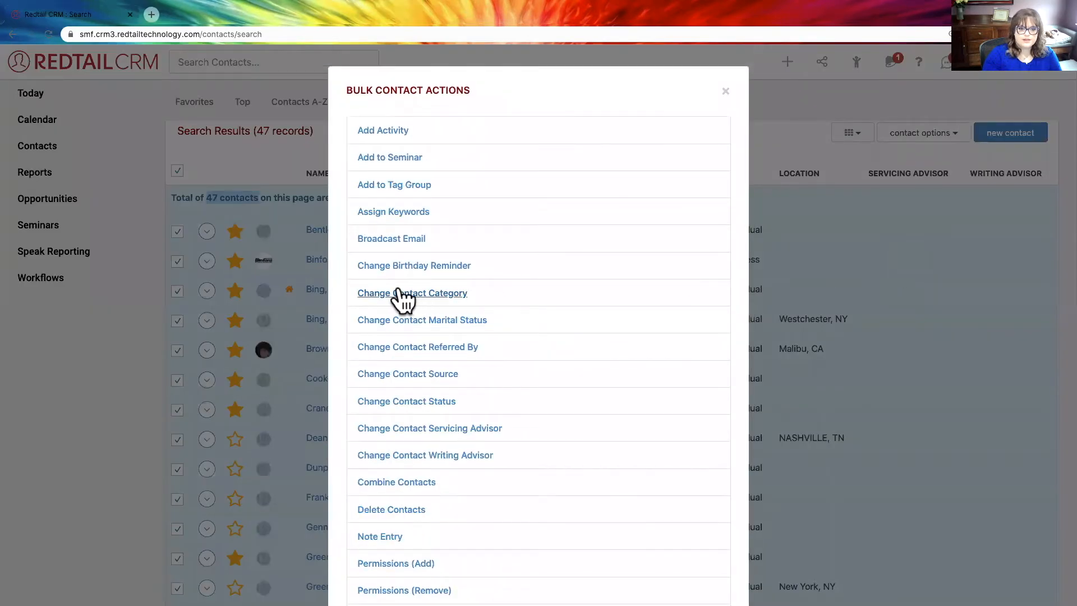
{"action": "left_click", "coordinate": [397, 186]}
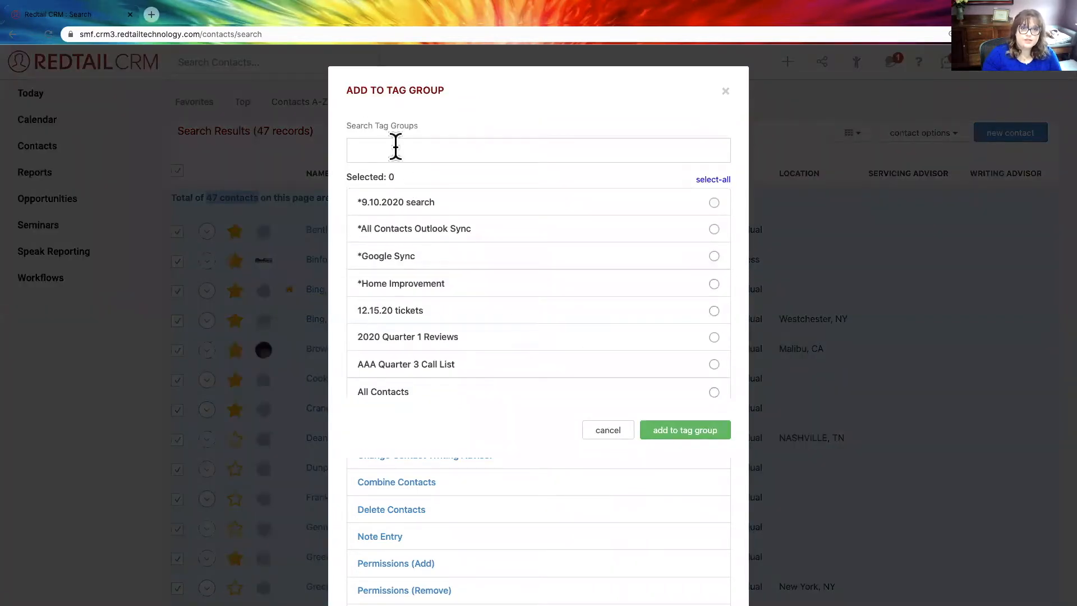
- Enter a new tag group name made of the staff member's first name in possessive form plus "2021 Email Cleanup List", and select it for creation
{"action": "left_click", "coordinate": [395, 147]}
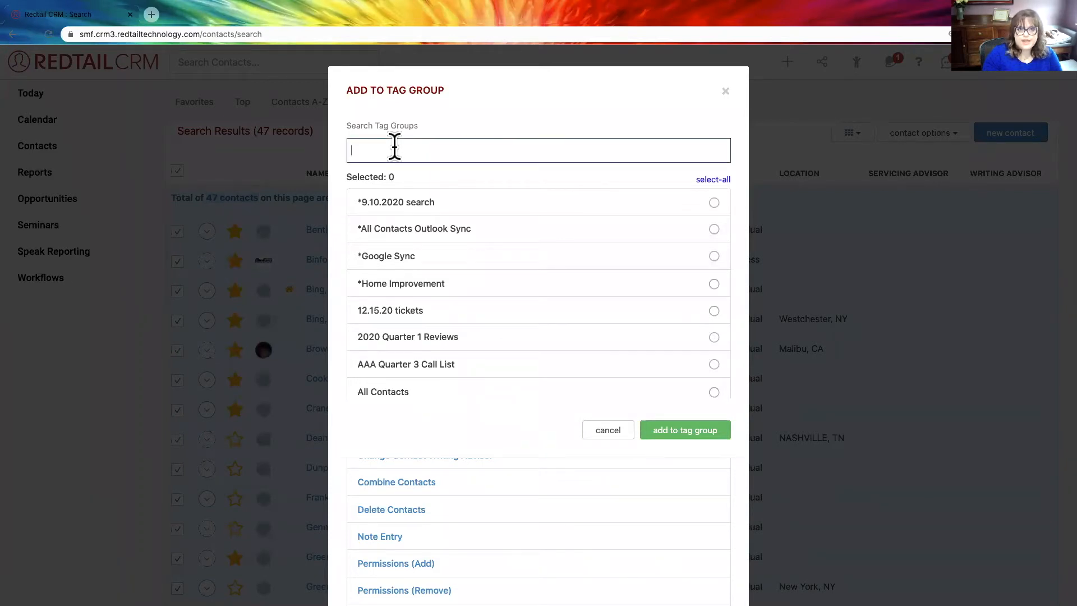
{"action": "type", "text": "Hayley's 2021 Email Cleanup List"}
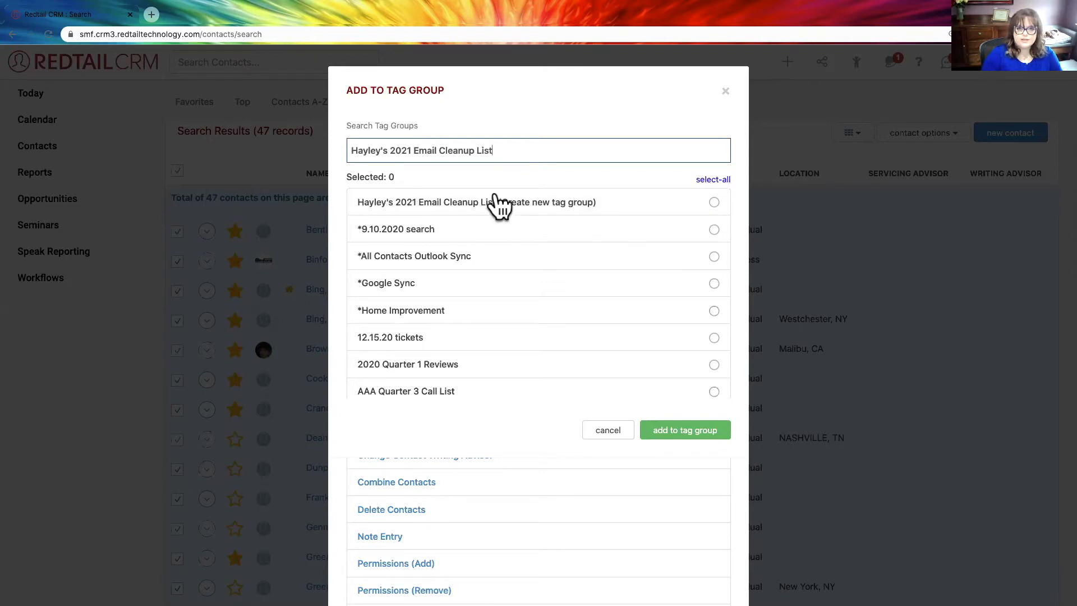
{"action": "left_click", "coordinate": [426, 210]}
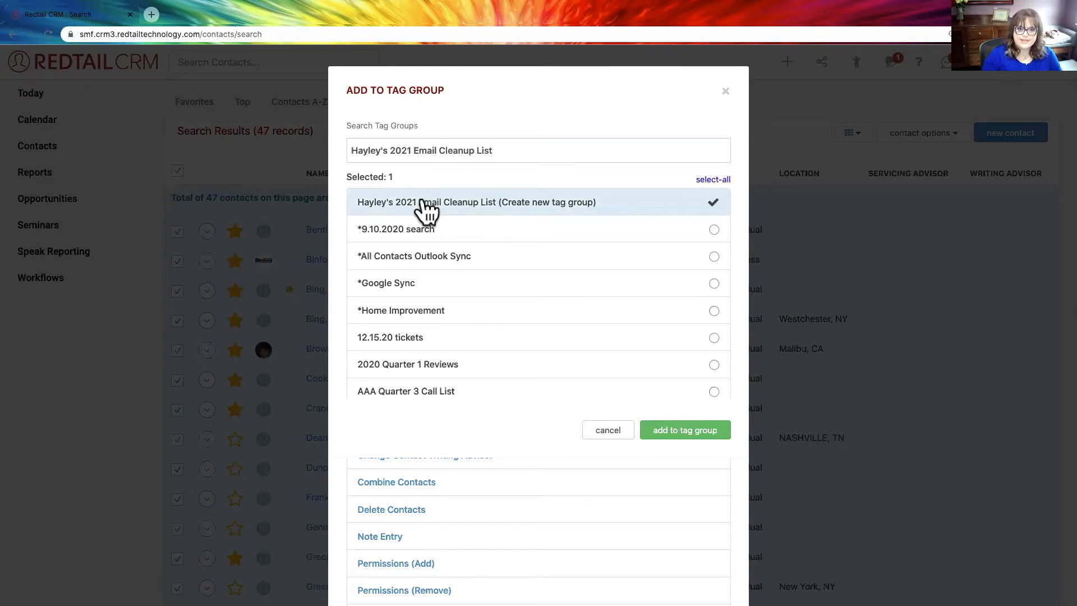
- Prefix the new tag group's name with "***" and select the renamed group for creation
{"action": "left_click_drag", "start_coordinate": [351, 151], "coordinate": [497, 149]}
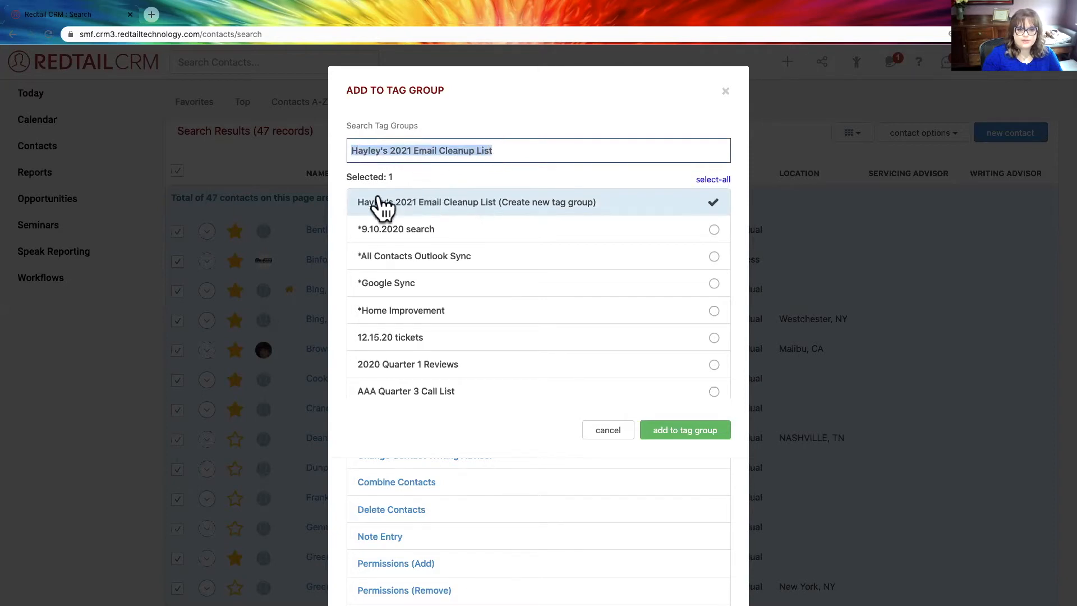
{"action": "left_click", "coordinate": [352, 150]}
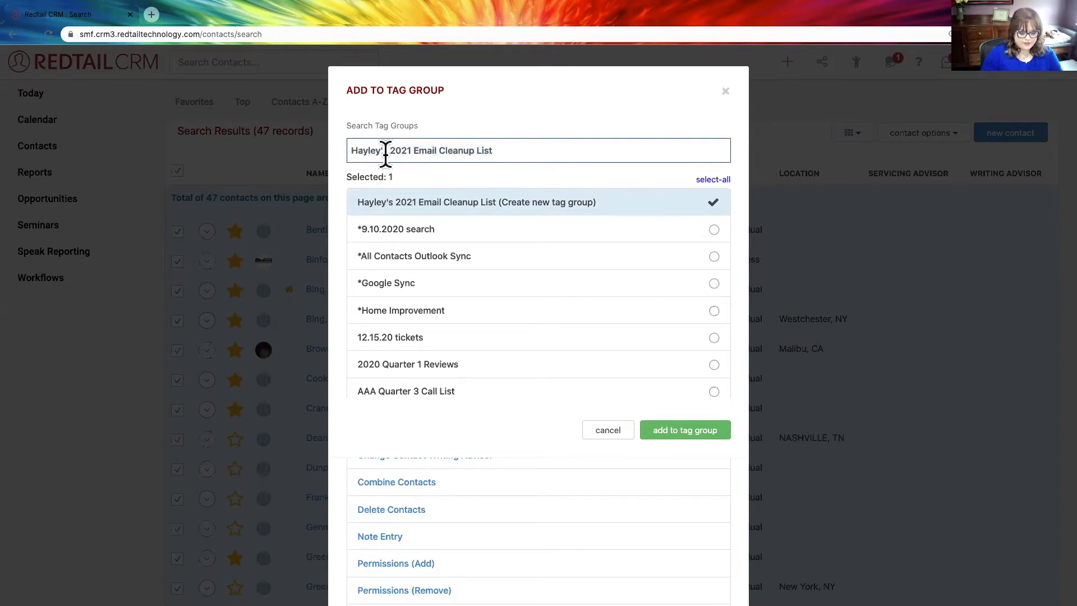
{"action": "type", "text": "***"}
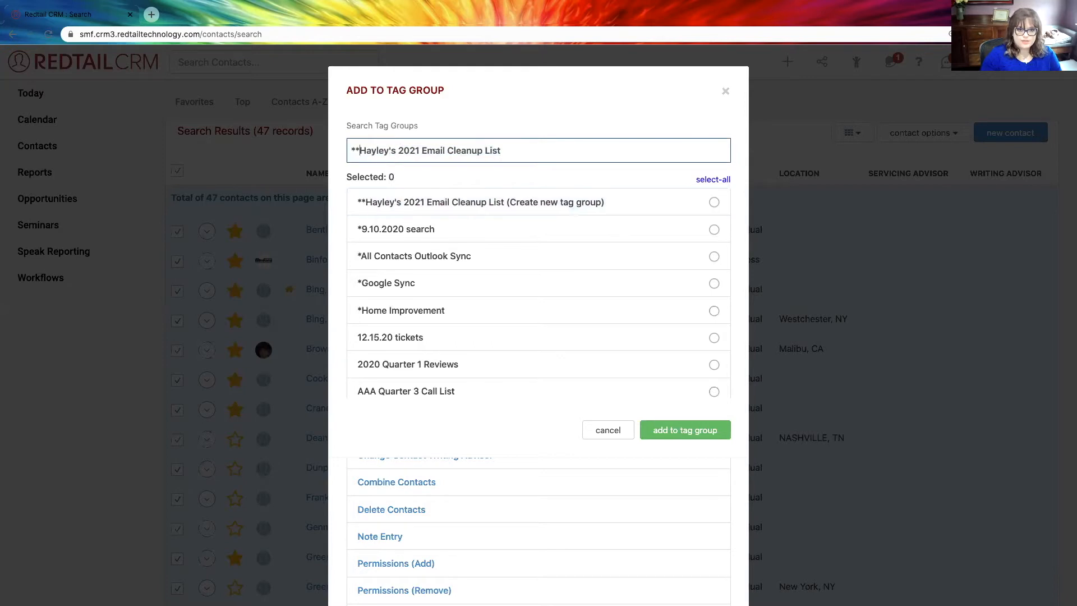
{"action": "scroll", "coordinate": [508, 246], "scroll_direction": "down", "scroll_amount": 2}
{"action": "scroll", "coordinate": [505, 248], "scroll_direction": "up", "scroll_amount": 2}
{"action": "left_click", "coordinate": [503, 211]}
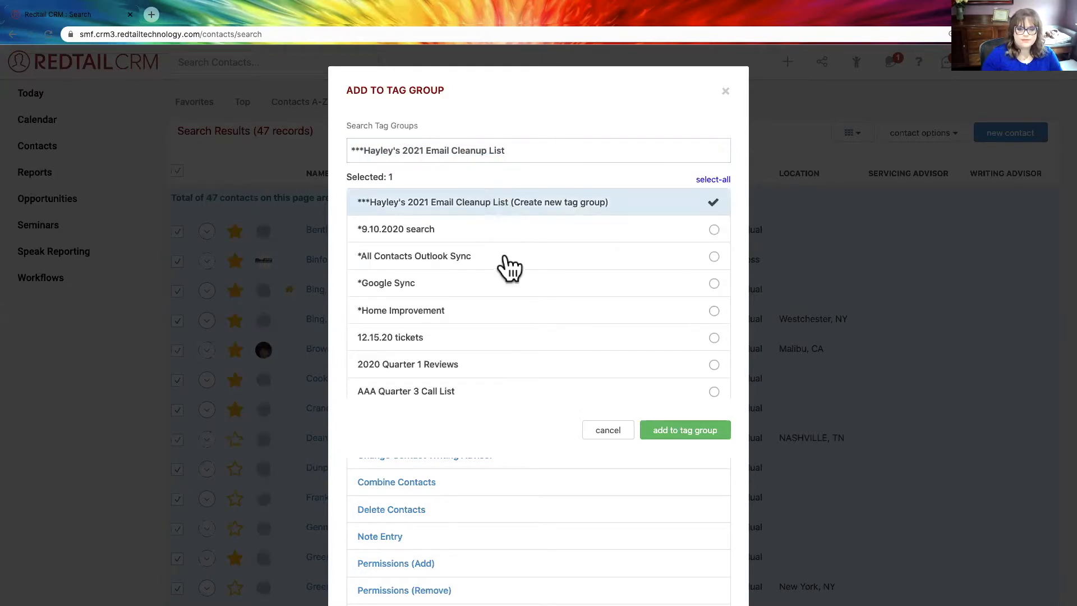
- Add the selected contacts to the new 2021 Email Cleanup List tag group and close the bulk actions
{"action": "left_click", "coordinate": [658, 430]}
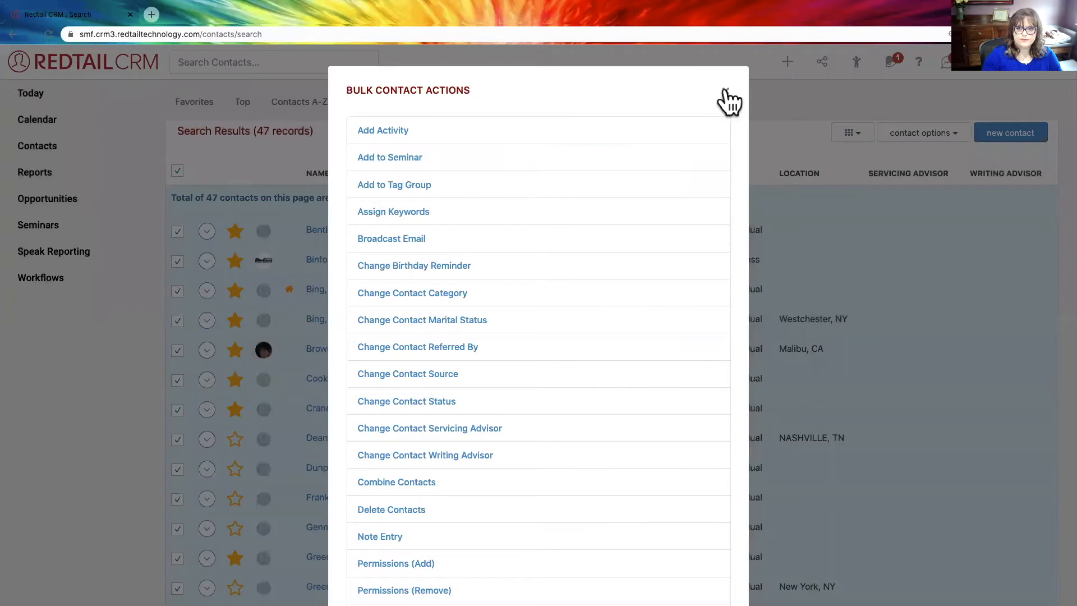
{"action": "left_click", "coordinate": [726, 90]}
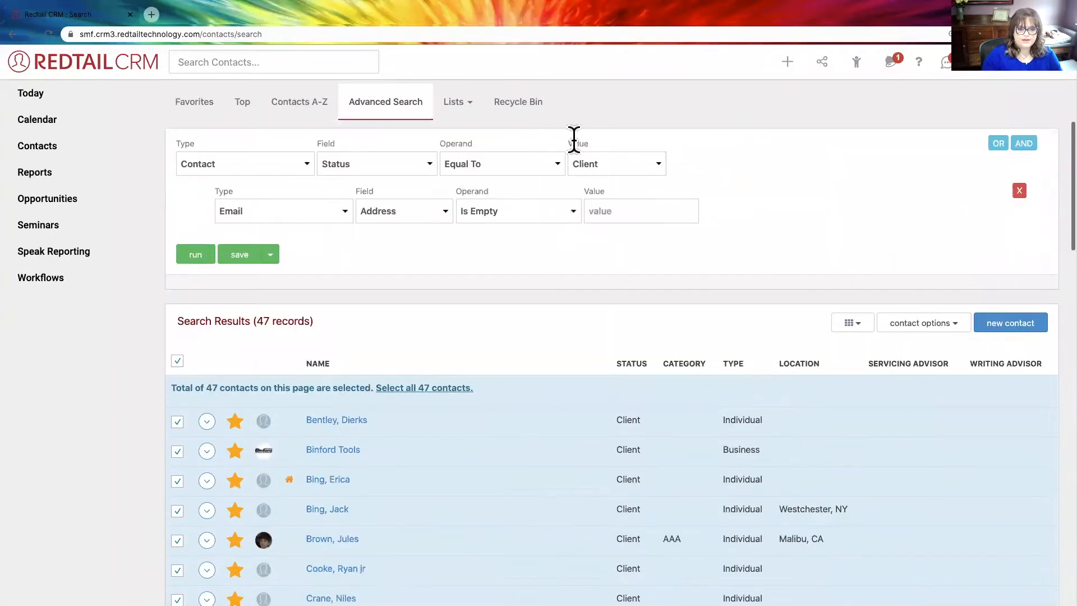
- Display the members of the 2021 Email Cleanup List from the quick-access tag groups and look through them
{"action": "left_click", "coordinate": [857, 62]}
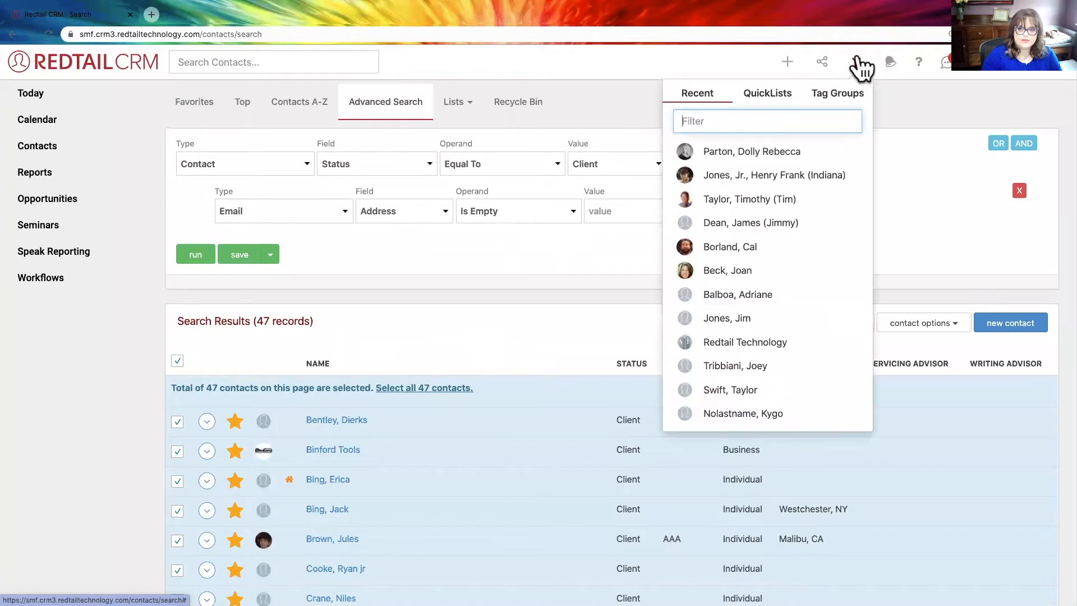
{"action": "left_click", "coordinate": [835, 94]}
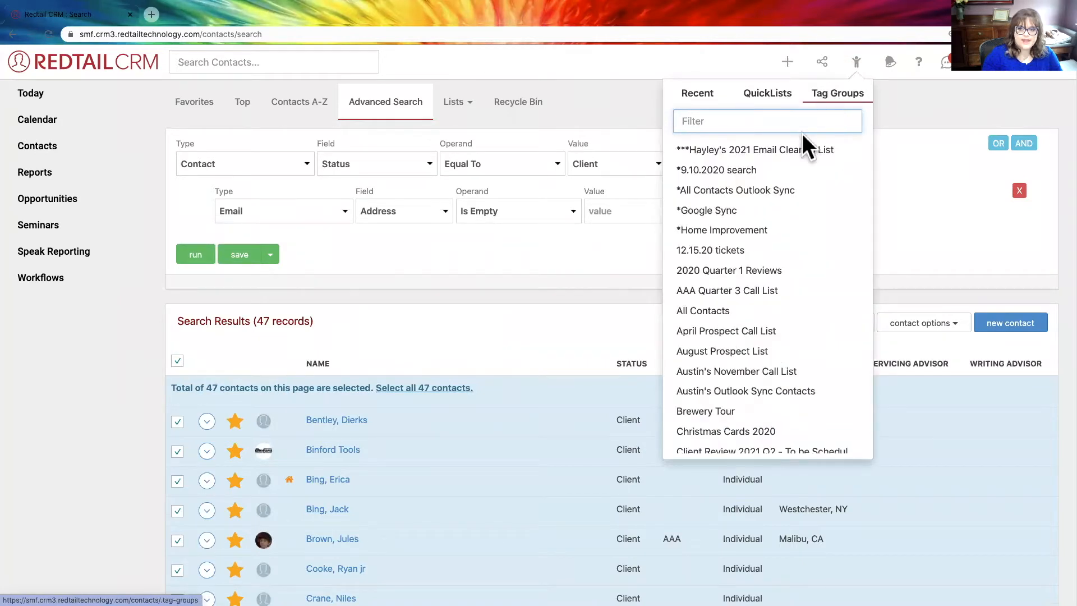
{"action": "left_click", "coordinate": [763, 149]}
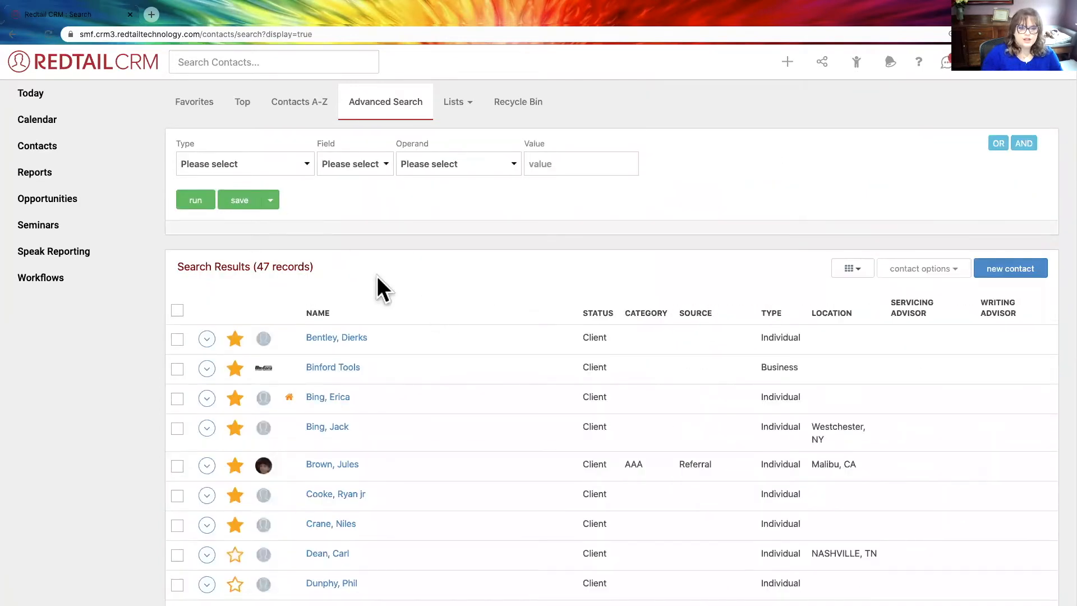
{"action": "scroll", "coordinate": [386, 274], "scroll_direction": "down", "scroll_amount": 2}
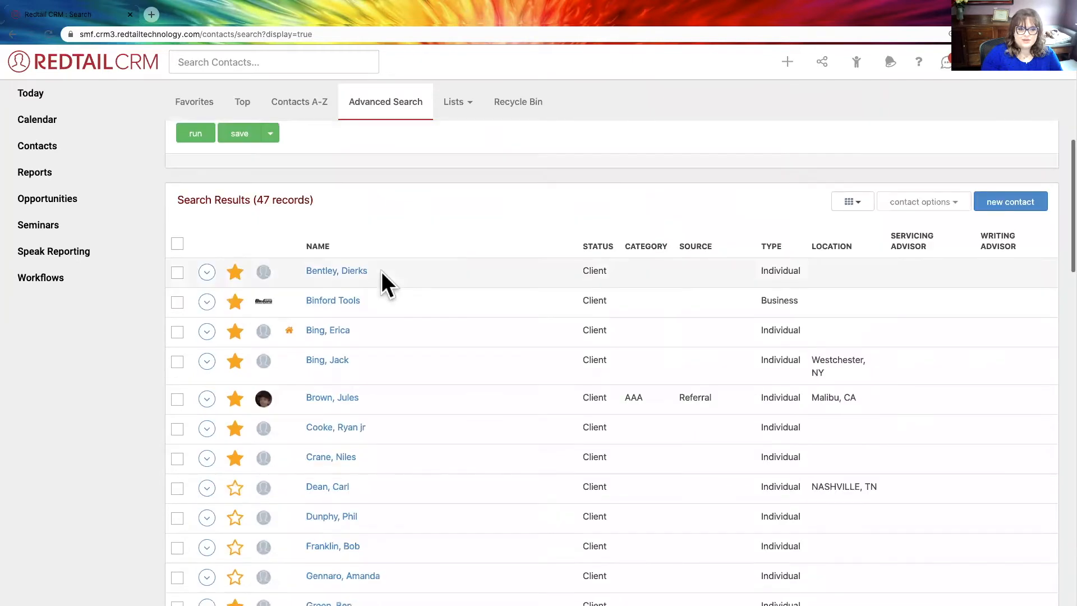
{"action": "scroll", "coordinate": [382, 272], "scroll_direction": "down", "scroll_amount": 20}
{"action": "scroll", "coordinate": [382, 271], "scroll_direction": "up", "scroll_amount": 15}
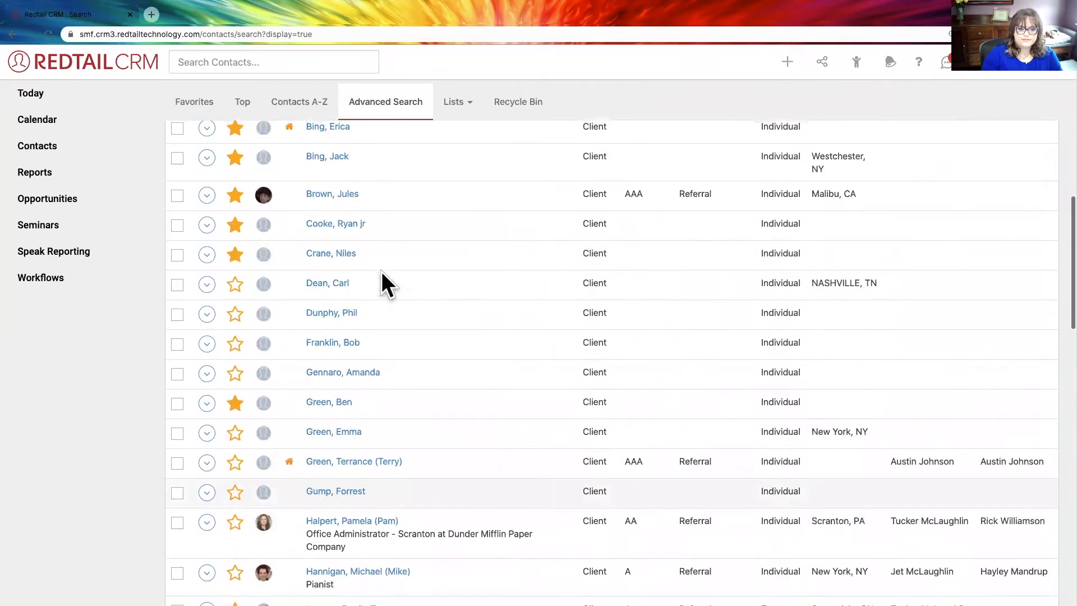
{"action": "scroll", "coordinate": [382, 272], "scroll_direction": "up", "scroll_amount": 8}
{"action": "scroll", "coordinate": [351, 344], "scroll_direction": "down", "scroll_amount": 1}
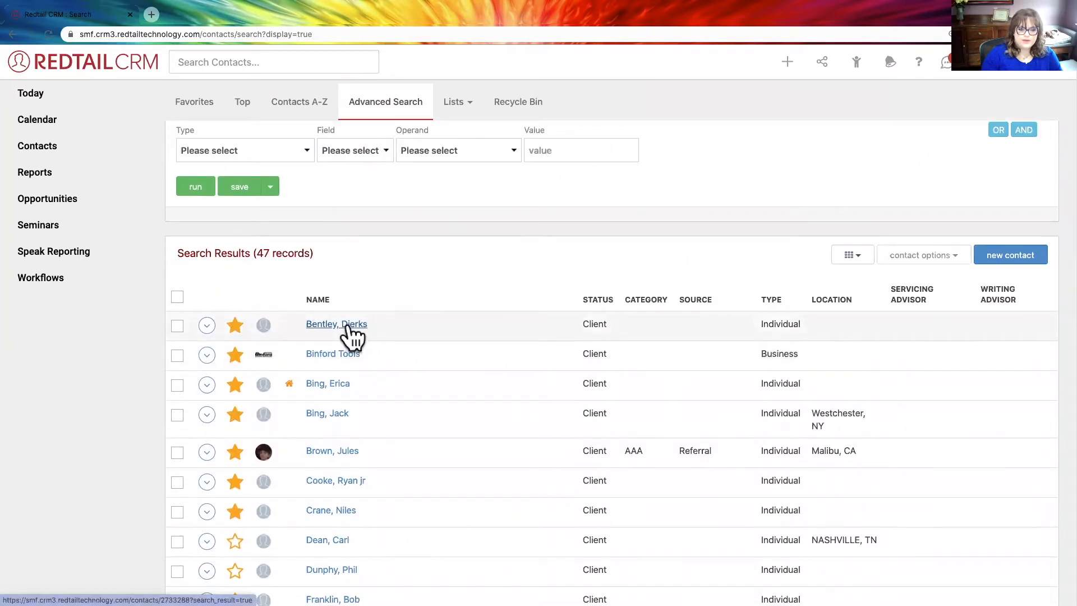
{"action": "scroll", "coordinate": [347, 327], "scroll_direction": "up", "scroll_amount": 1}
- Open the first listed contact's record and review its keywords and tag groups
{"action": "left_click", "coordinate": [347, 328]}
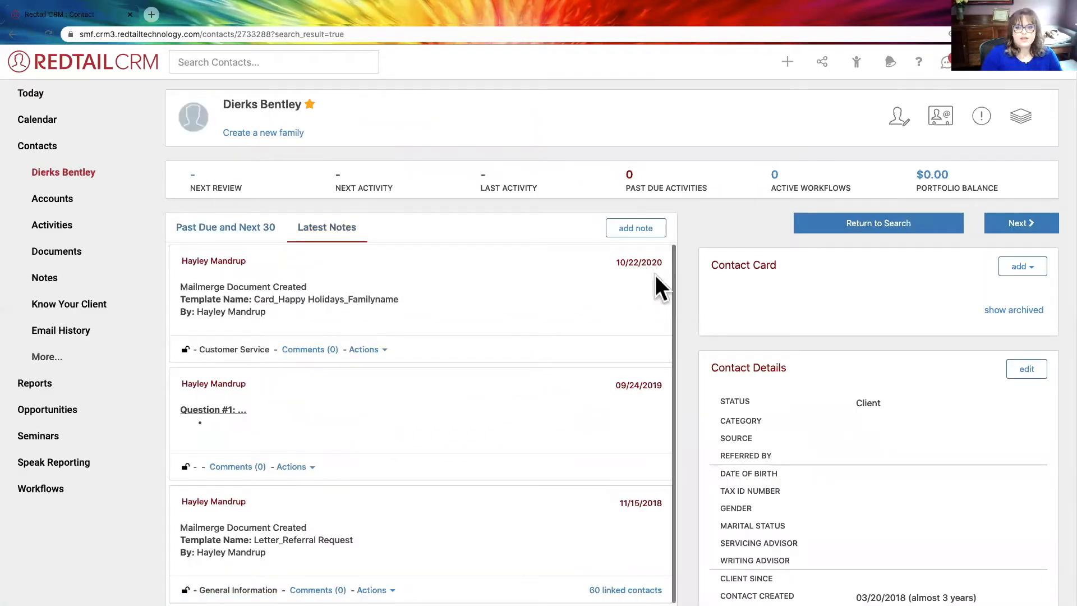
{"action": "scroll", "coordinate": [689, 288], "scroll_direction": "down", "scroll_amount": 2}
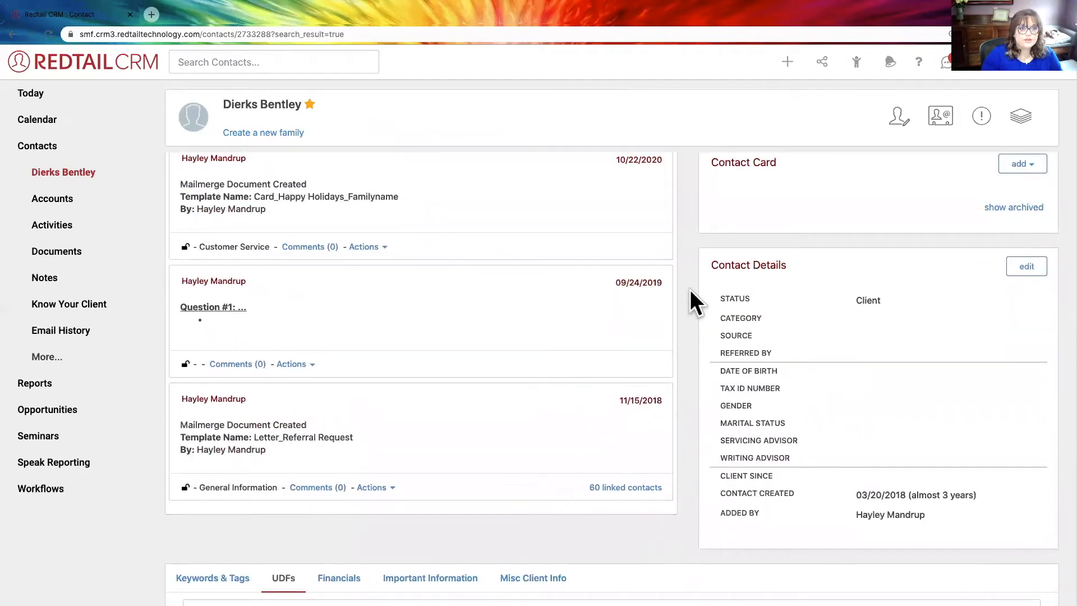
{"action": "scroll", "coordinate": [690, 289], "scroll_direction": "down", "scroll_amount": 1}
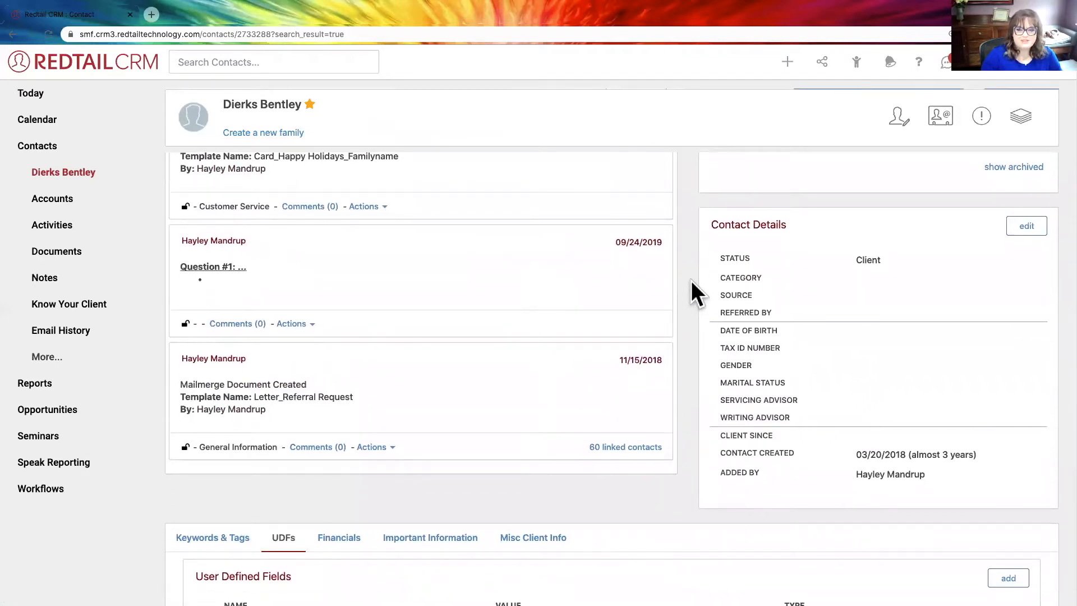
{"action": "scroll", "coordinate": [691, 280], "scroll_direction": "down", "scroll_amount": 2}
{"action": "scroll", "coordinate": [691, 281], "scroll_direction": "down", "scroll_amount": 3}
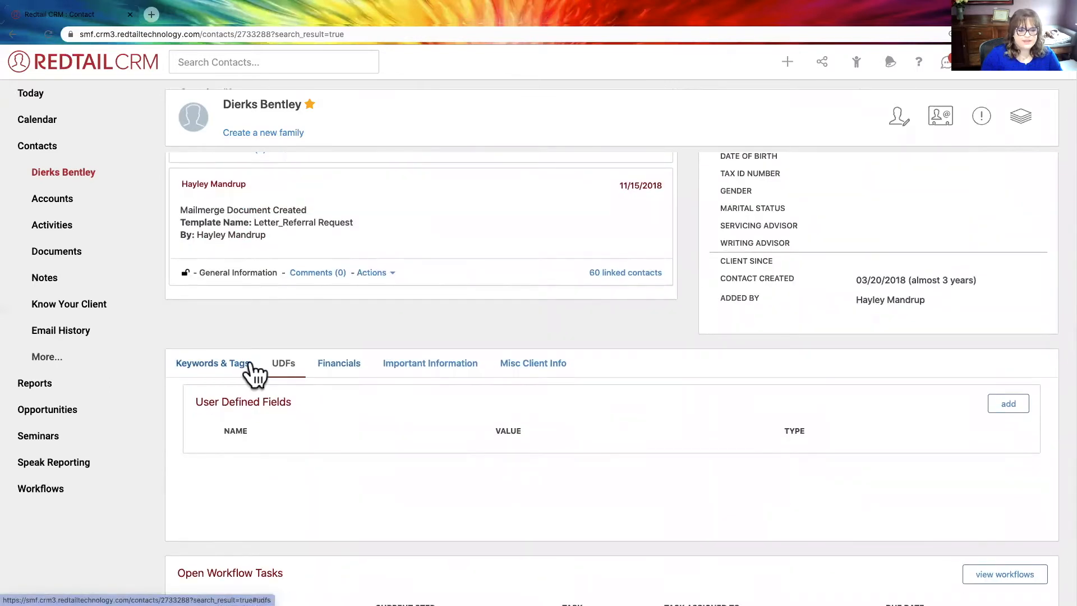
{"action": "left_click", "coordinate": [238, 365]}
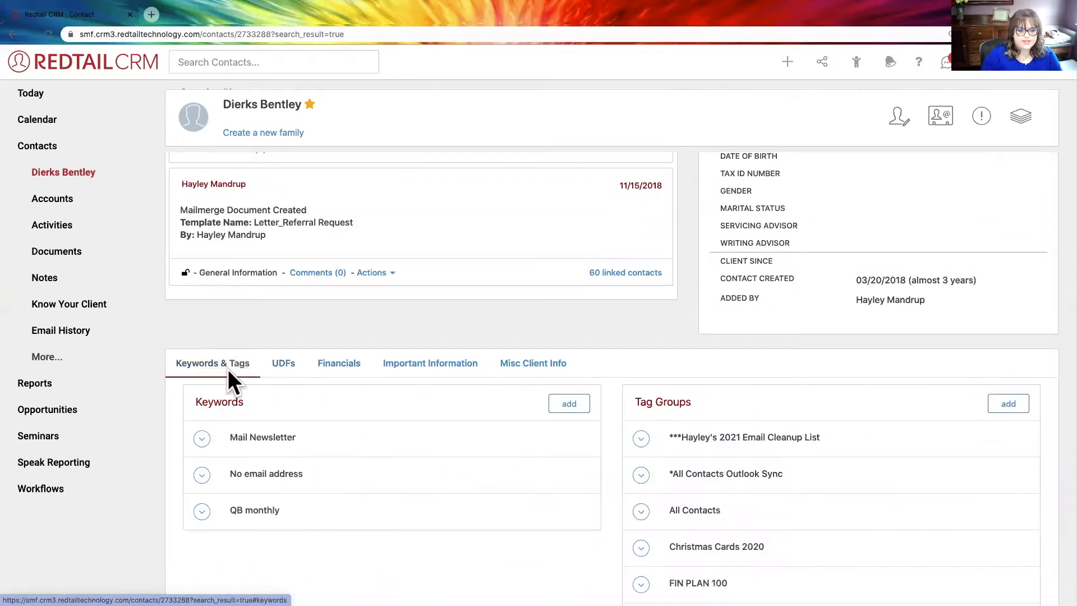
{"action": "scroll", "coordinate": [673, 407], "scroll_direction": "down", "scroll_amount": 5}
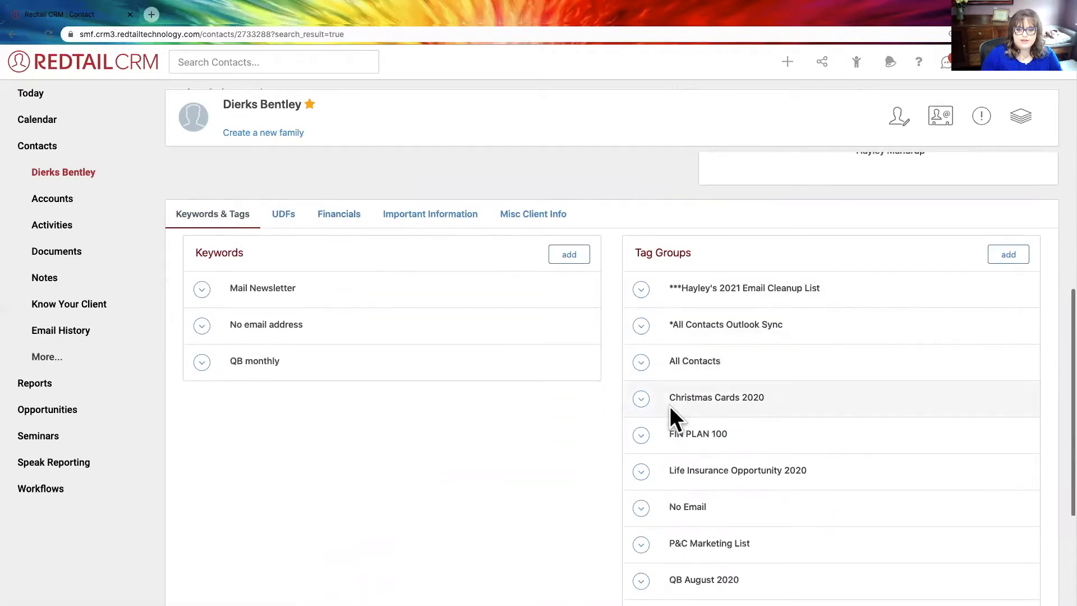
- Remove the contact from the 2021 Email Cleanup List tag group
{"action": "left_click", "coordinate": [641, 218]}
{"action": "left_click", "coordinate": [670, 237]}
{"action": "left_click", "coordinate": [680, 163]}
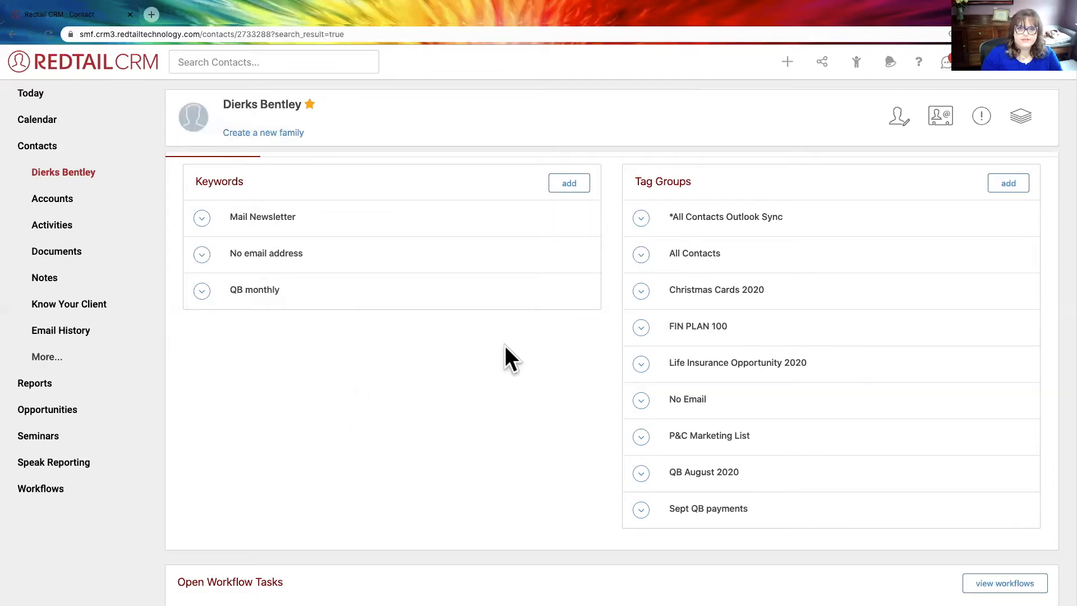
- Open the tag group selection for this contact and get its tag group search ready for input
{"action": "scroll", "coordinate": [524, 347], "scroll_direction": "up", "scroll_amount": 7}
{"action": "scroll", "coordinate": [524, 346], "scroll_direction": "up", "scroll_amount": 3}
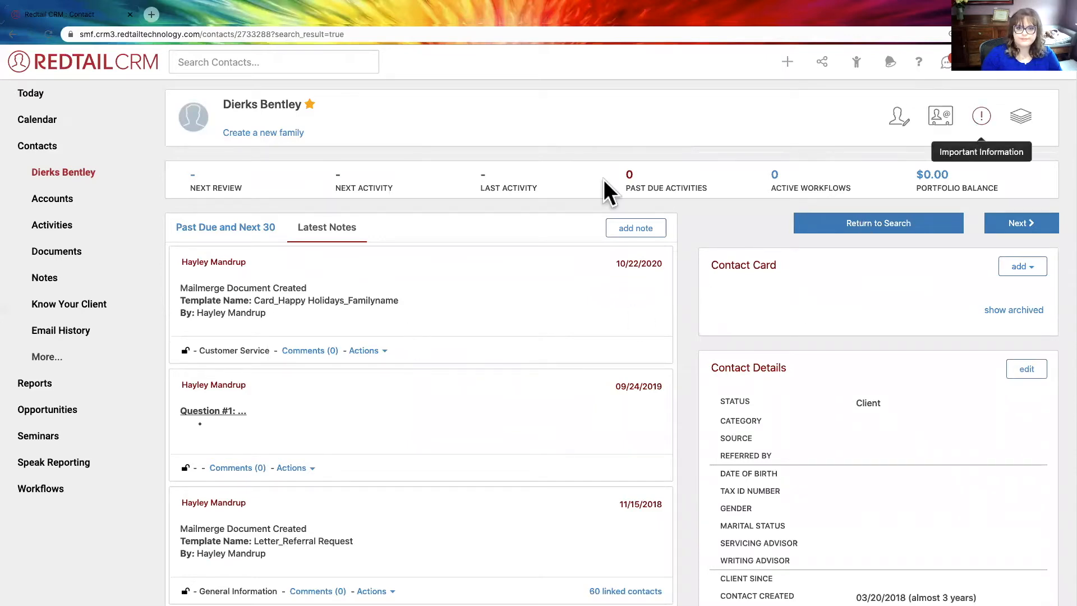
{"action": "scroll", "coordinate": [619, 318], "scroll_direction": "down", "scroll_amount": 1}
{"action": "scroll", "coordinate": [698, 336], "scroll_direction": "down", "scroll_amount": 10}
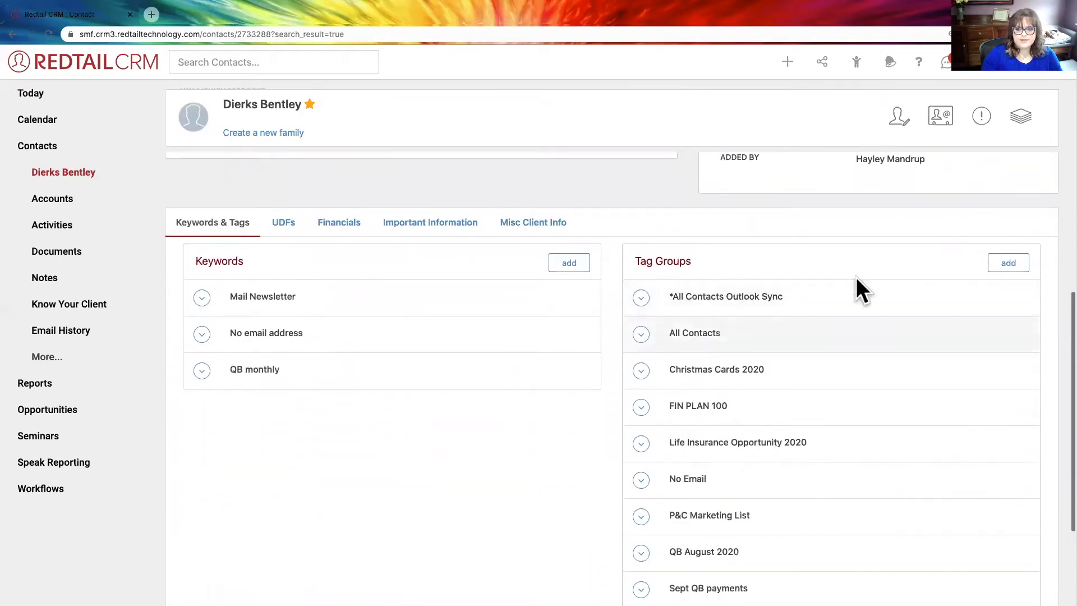
{"action": "left_click", "coordinate": [1012, 264]}
{"action": "left_click", "coordinate": [372, 149]}
- Try entering "new tag" as the name of a new tag group, and clear the entry
{"action": "type", "text": "new tag"}
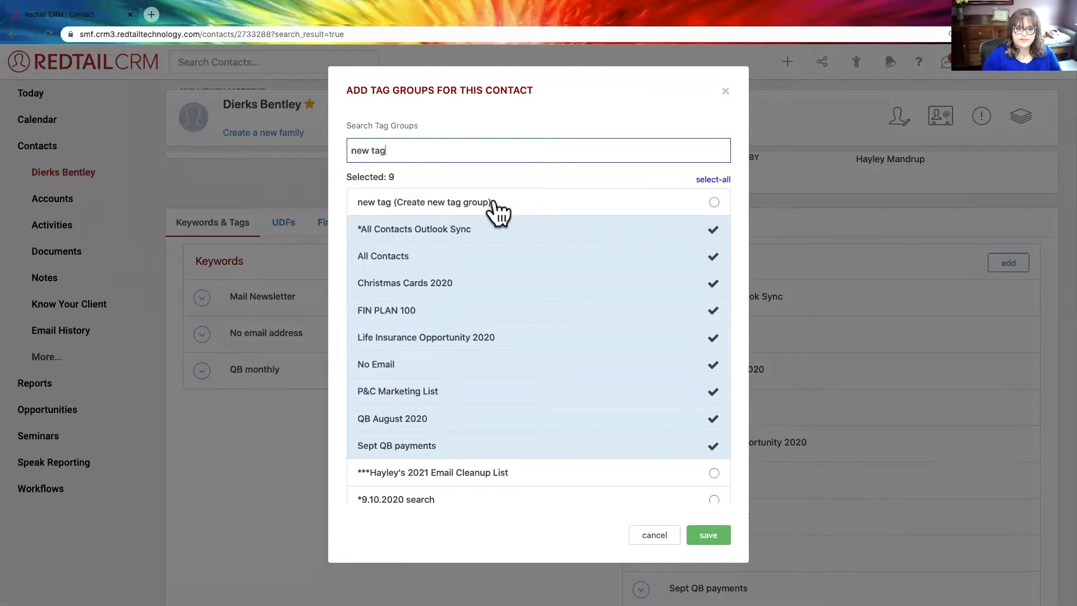
{"action": "left_click_drag", "start_coordinate": [423, 151], "coordinate": [316, 146]}
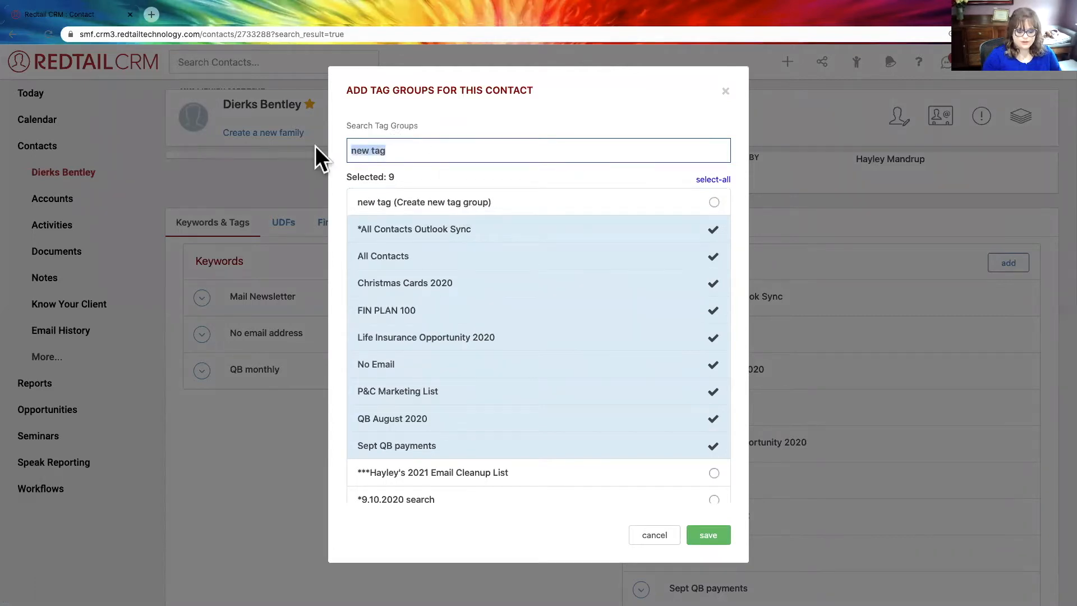
{"action": "key", "text": "BackSpace"}
- Select the existing 2021 Email Cleanup List tag group for the contact and save the tag group selection
{"action": "left_click", "coordinate": [449, 452]}
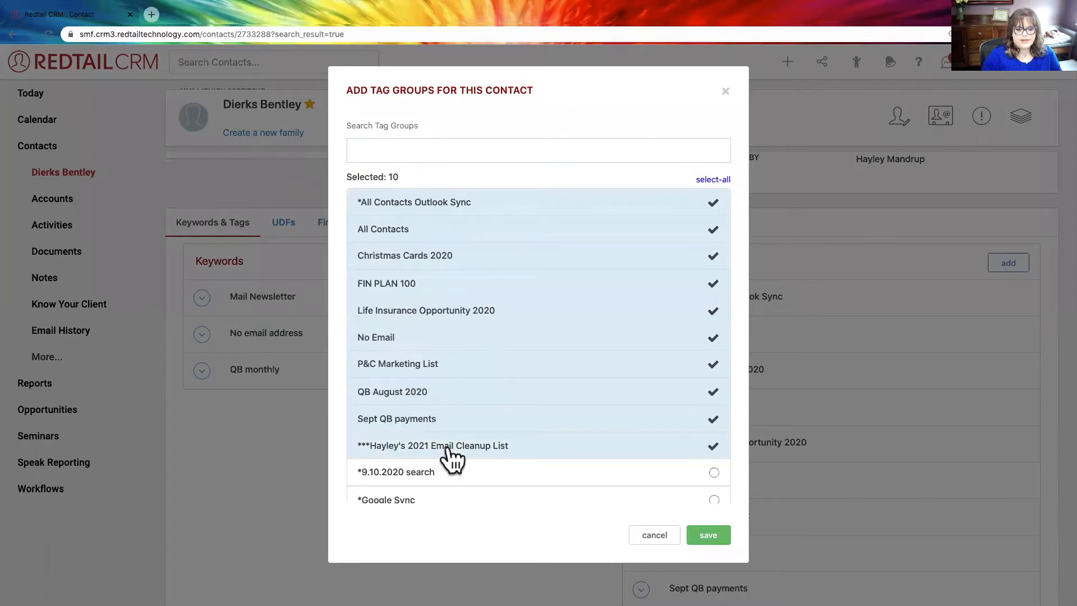
{"action": "scroll", "coordinate": [477, 432], "scroll_direction": "down", "scroll_amount": 3}
{"action": "scroll", "coordinate": [539, 280], "scroll_direction": "up", "scroll_amount": 4}
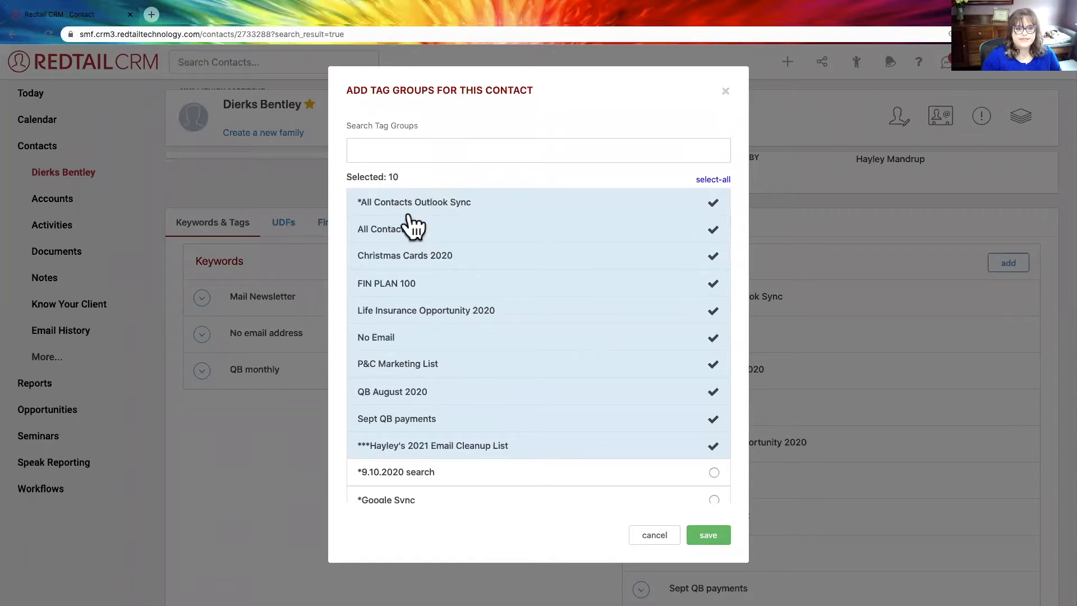
{"action": "scroll", "coordinate": [420, 451], "scroll_direction": "down", "scroll_amount": 1}
{"action": "scroll", "coordinate": [421, 450], "scroll_direction": "down", "scroll_amount": 4}
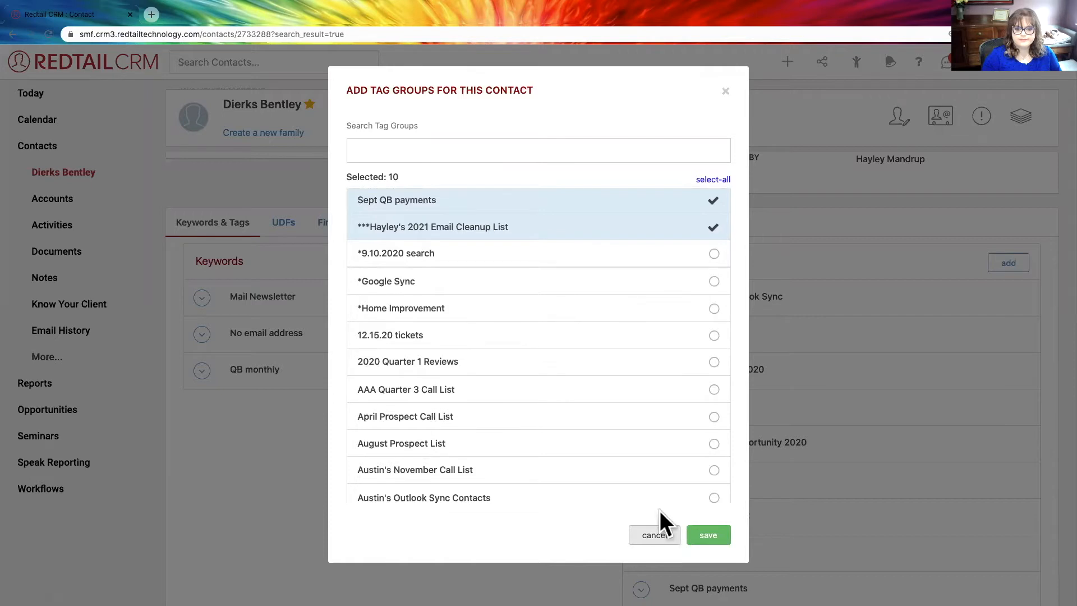
{"action": "left_click", "coordinate": [693, 537]}
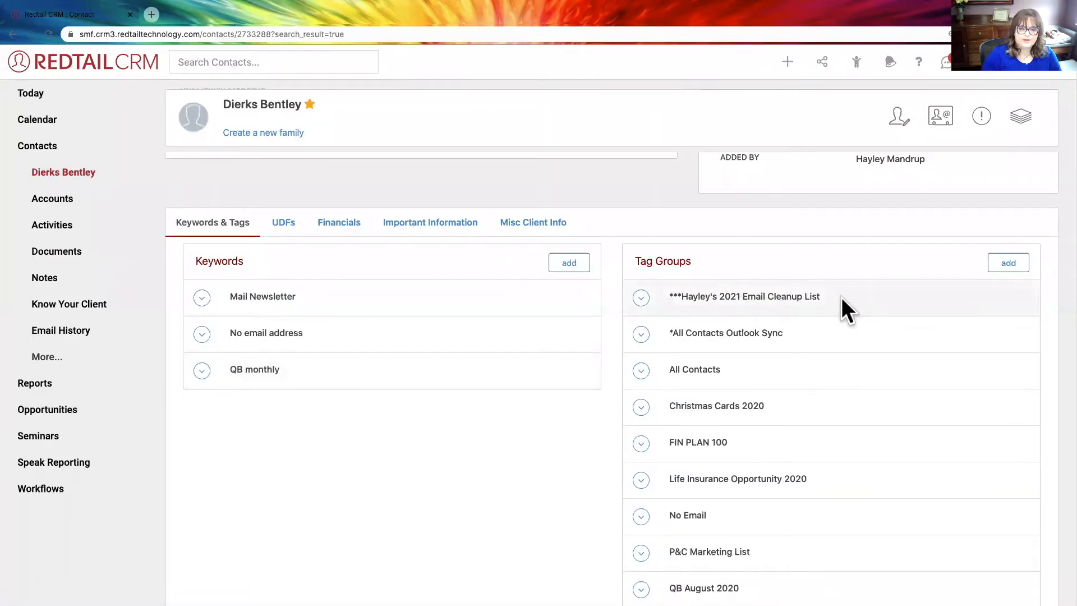
- Leave the contact record and open the full Tag Groups list under Contacts
{"action": "scroll", "coordinate": [739, 232], "scroll_direction": "up", "scroll_amount": 10}
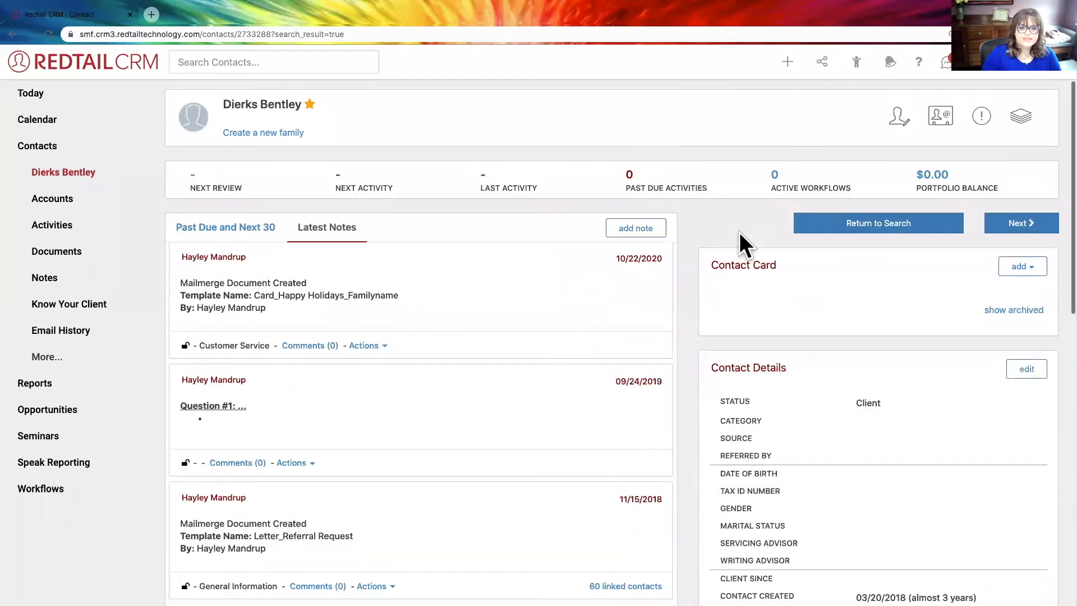
{"action": "left_click", "coordinate": [47, 149]}
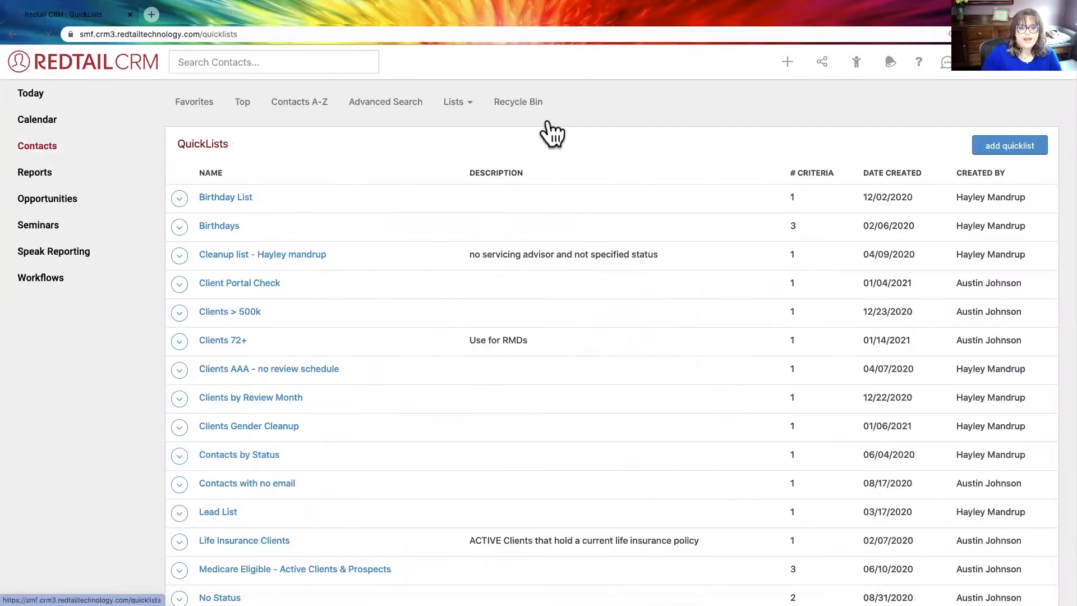
{"action": "left_click", "coordinate": [448, 104]}
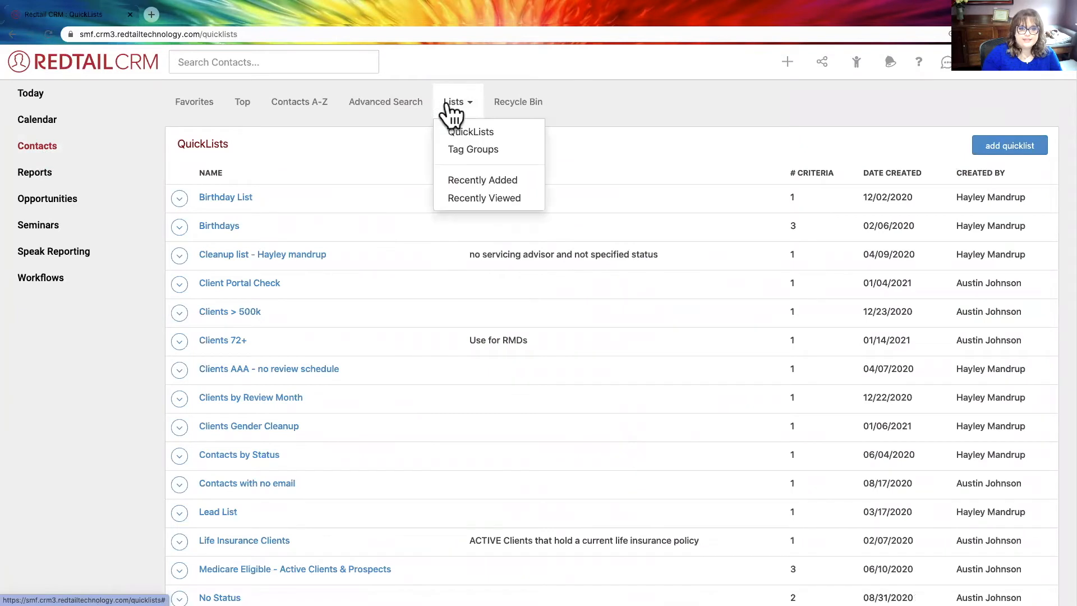
{"action": "left_click", "coordinate": [481, 149]}
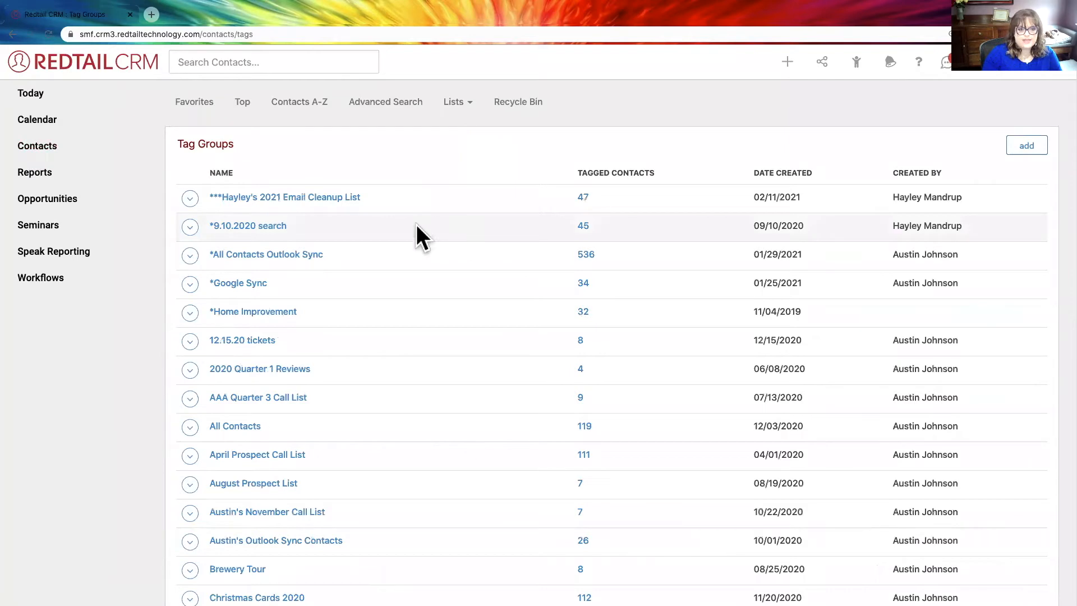
- Inspect the editable name and description of the 2021 Email Cleanup List tag group and close it without changes
{"action": "left_click", "coordinate": [191, 199]}
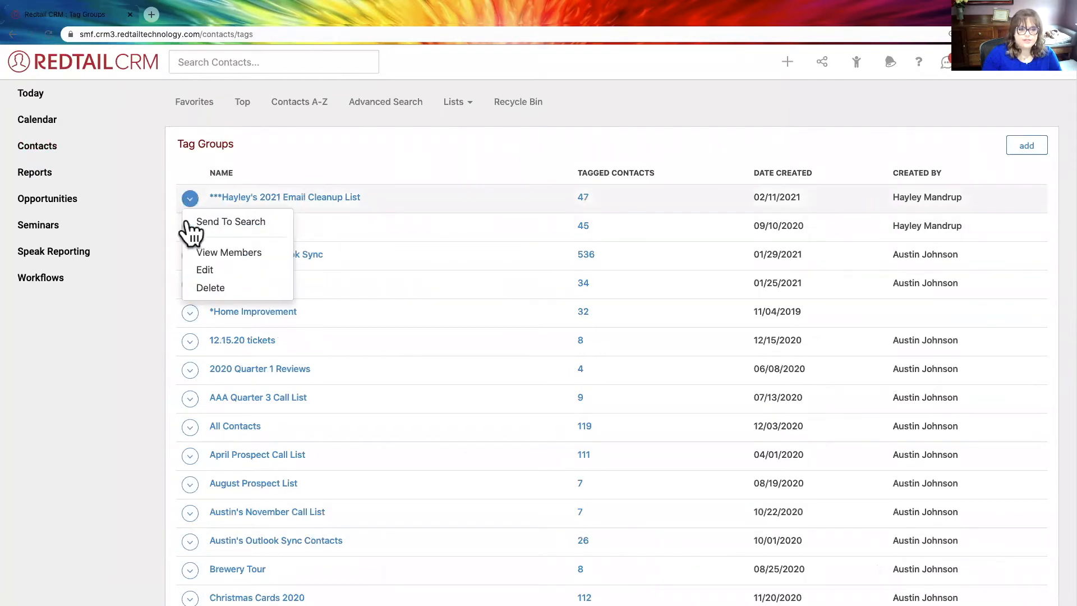
{"action": "left_click", "coordinate": [203, 264]}
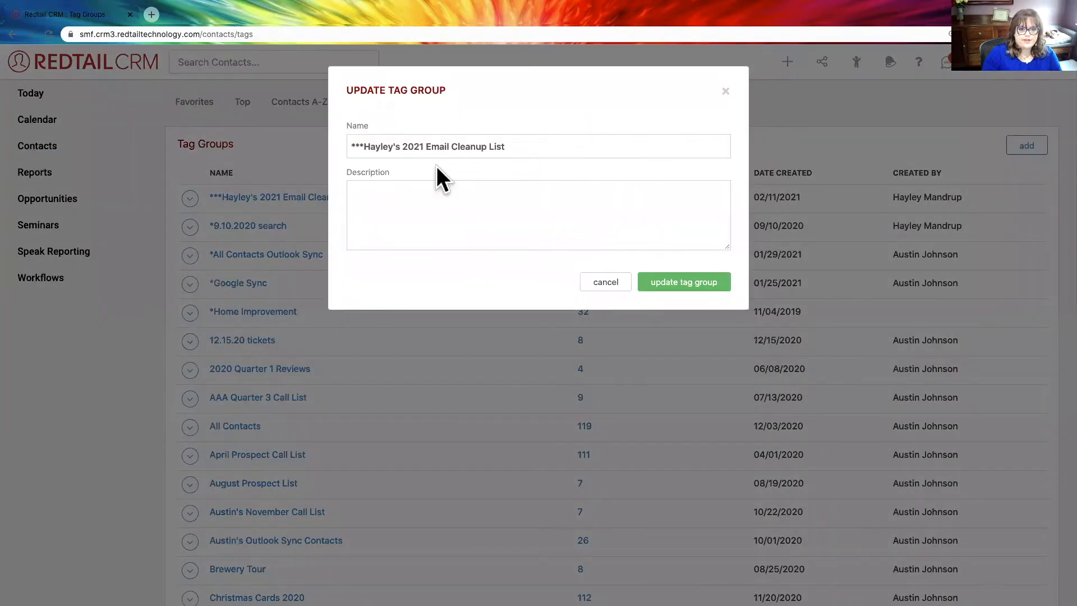
{"action": "left_click_drag", "start_coordinate": [509, 148], "coordinate": [332, 147]}
{"action": "left_click", "coordinate": [382, 195]}
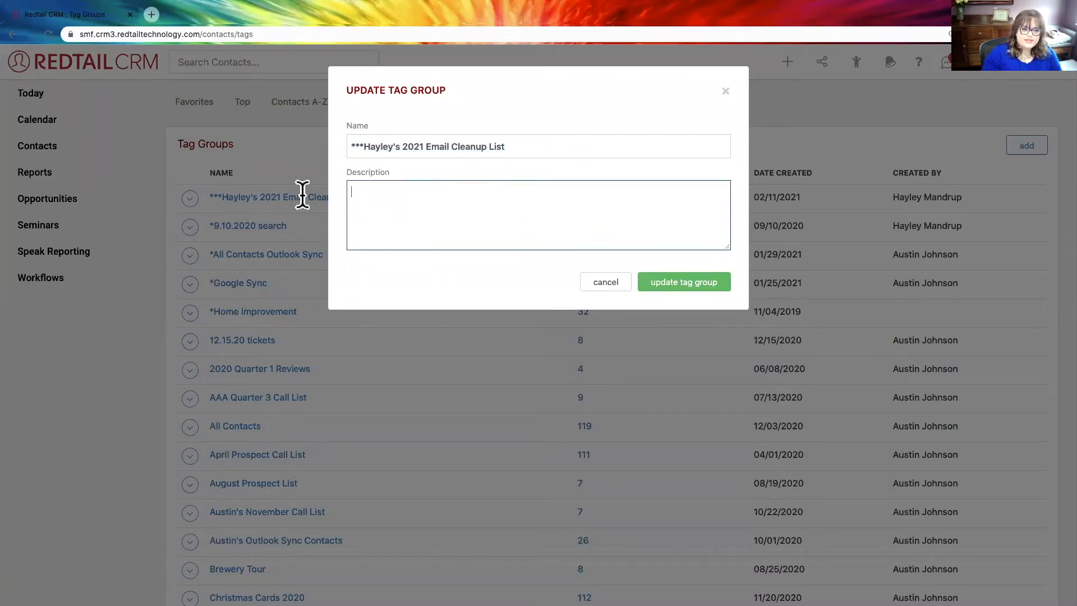
{"action": "left_click", "coordinate": [726, 90]}
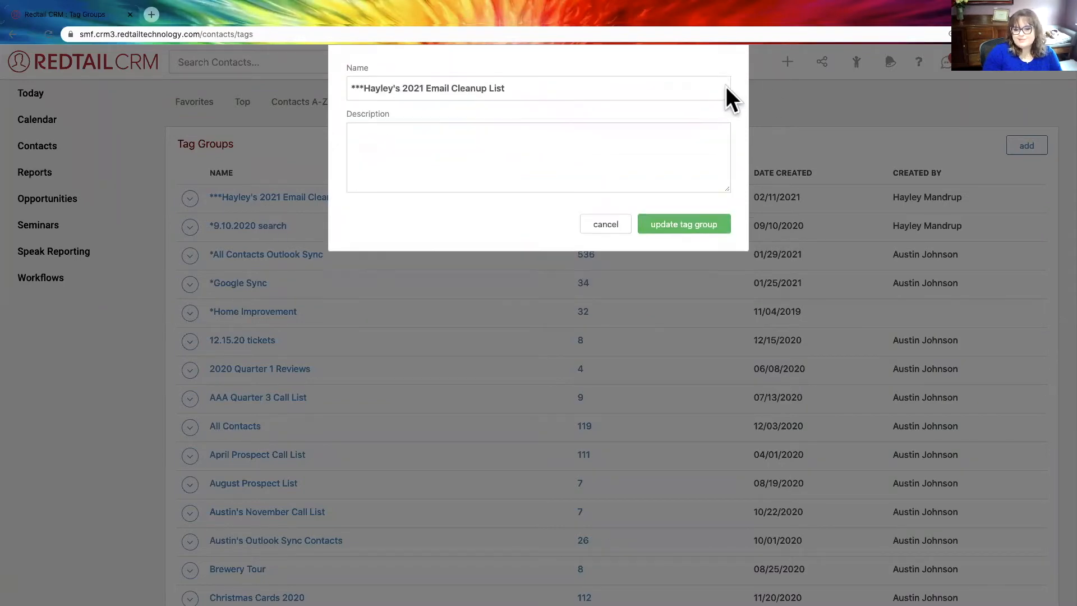
- Review the tagged contact counts for the groups in the Tag Groups list
{"action": "triple_click", "coordinate": [612, 173]}
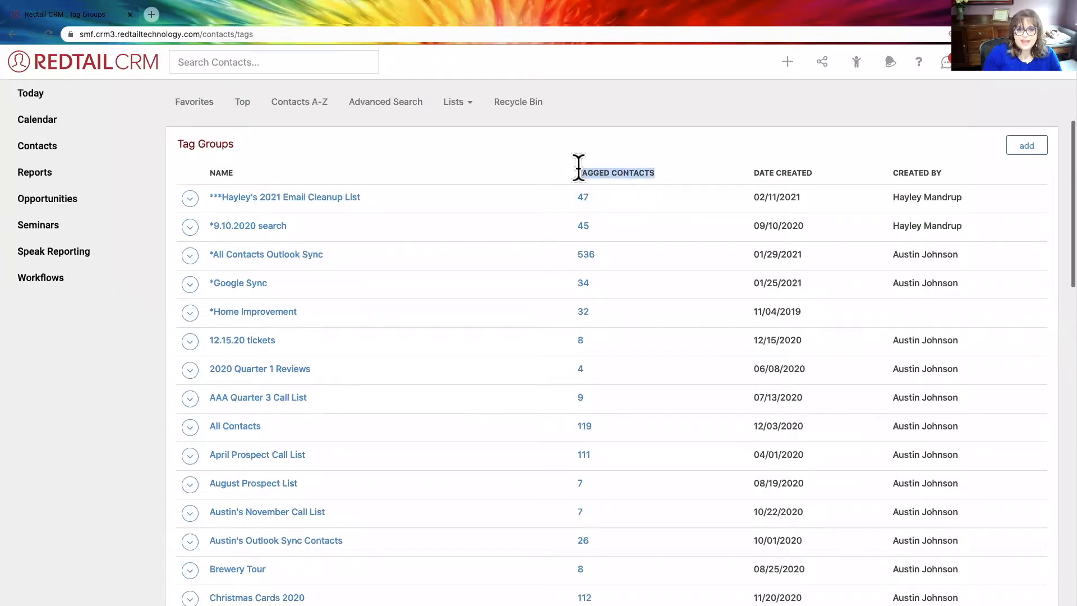
{"action": "scroll", "coordinate": [627, 370], "scroll_direction": "down", "scroll_amount": 5}
{"action": "scroll", "coordinate": [627, 368], "scroll_direction": "down", "scroll_amount": 4}
{"action": "scroll", "coordinate": [627, 368], "scroll_direction": "up", "scroll_amount": 10}
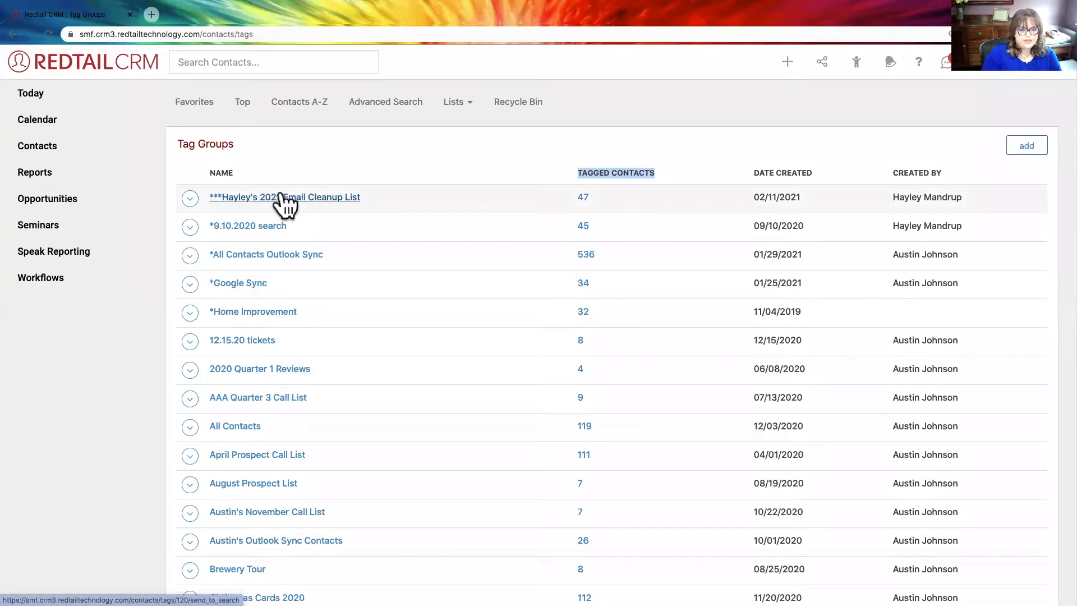
- Check where the 2021 Email Cleanup List appears among the quick-access tag groups, and close the quick-access list
{"action": "left_click", "coordinate": [857, 64]}
{"action": "left_click", "coordinate": [851, 90]}
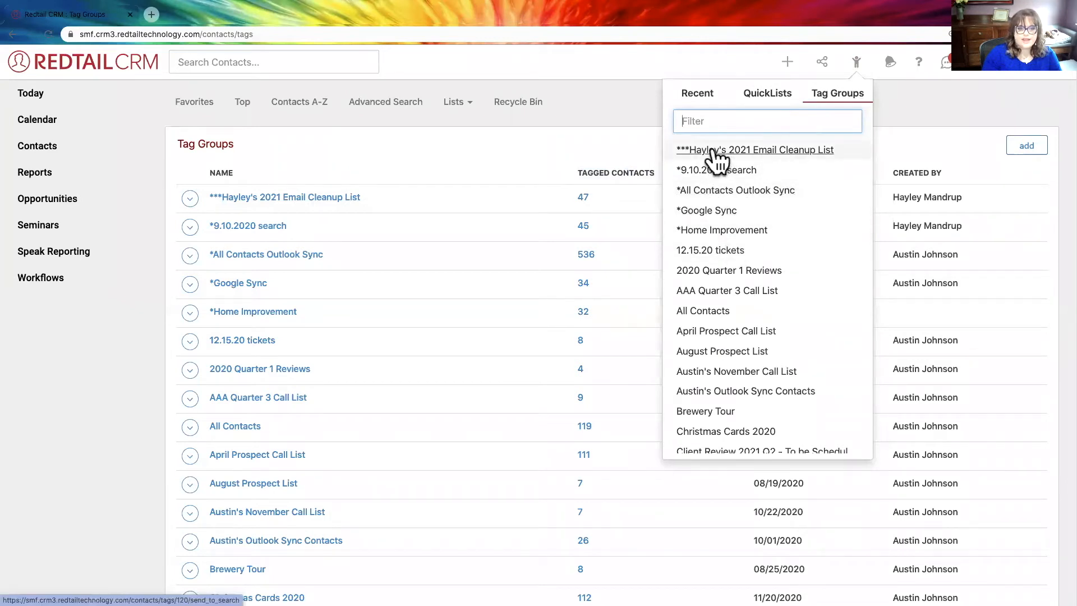
{"action": "left_click", "coordinate": [640, 109]}
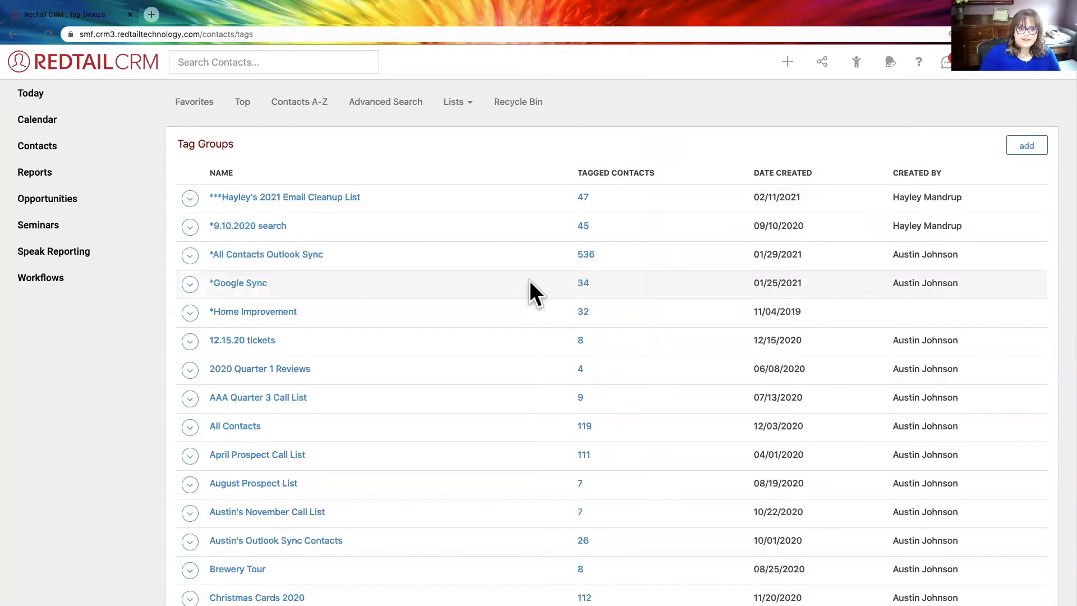
- Look further down the Tag Groups list and switch to the Tag Groups slide in the PowerPoint slide show
{"action": "scroll", "coordinate": [525, 278], "scroll_direction": "down", "scroll_amount": 4}
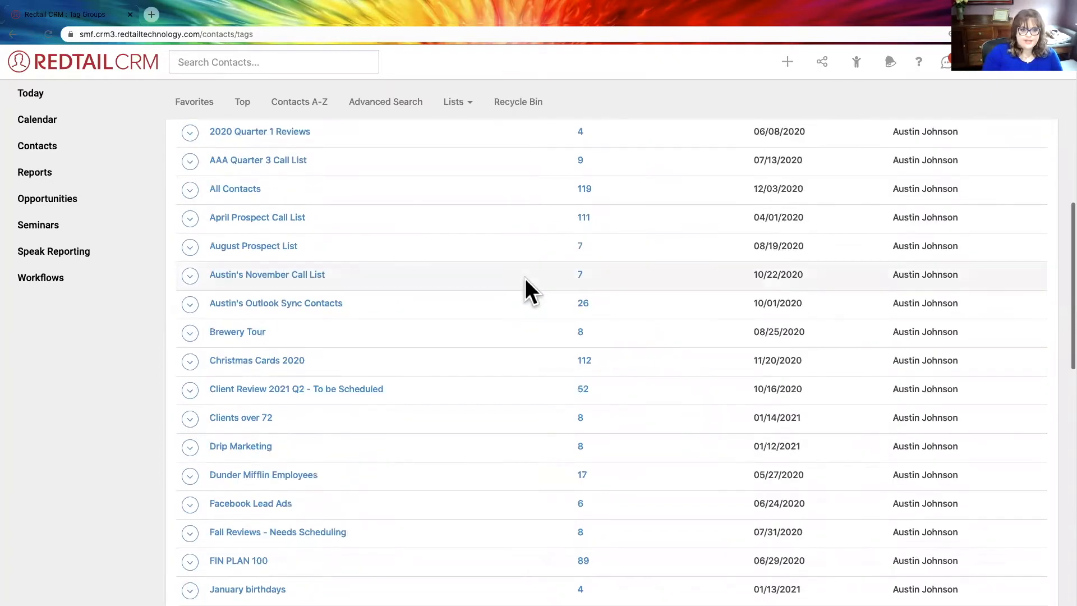
{"action": "key", "text": "ctrl+Left"}
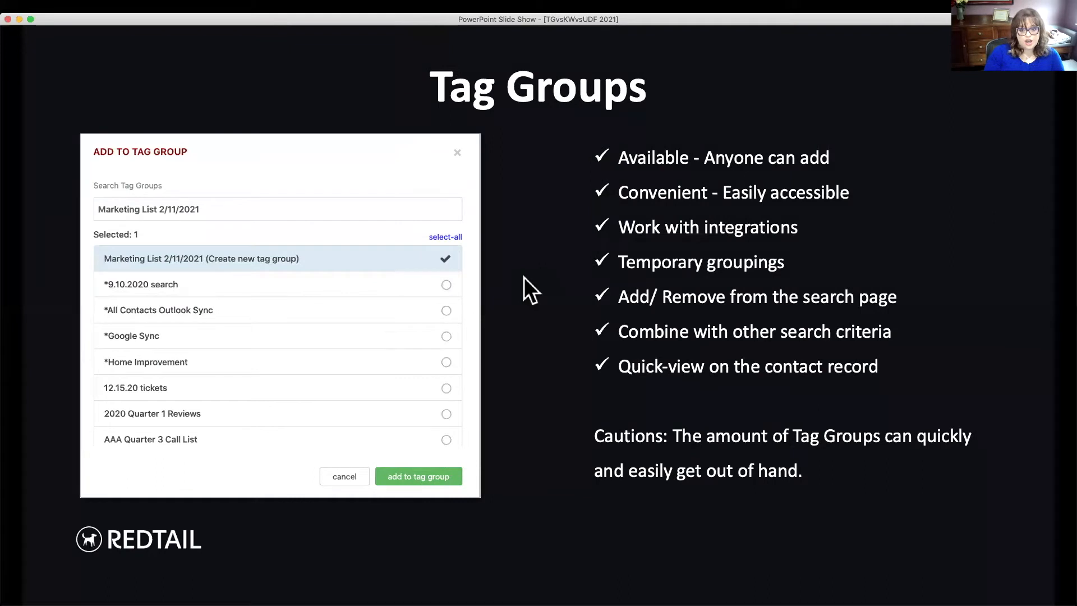
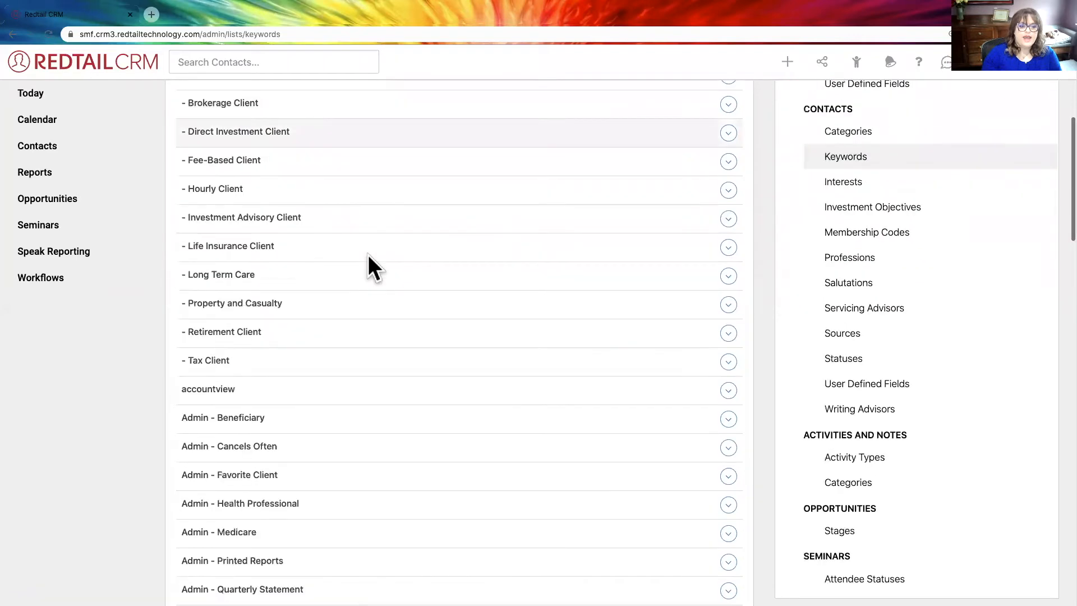
- Check which actions are available for the 401(k) Participant keyword without choosing any
{"action": "left_click", "coordinate": [728, 170]}
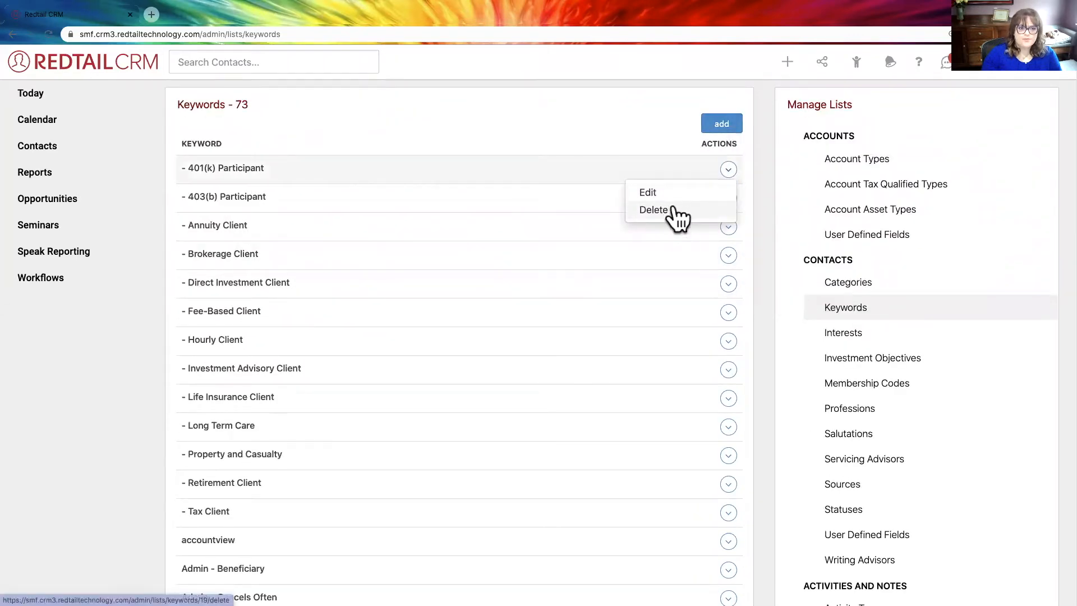
{"action": "left_click", "coordinate": [763, 164]}
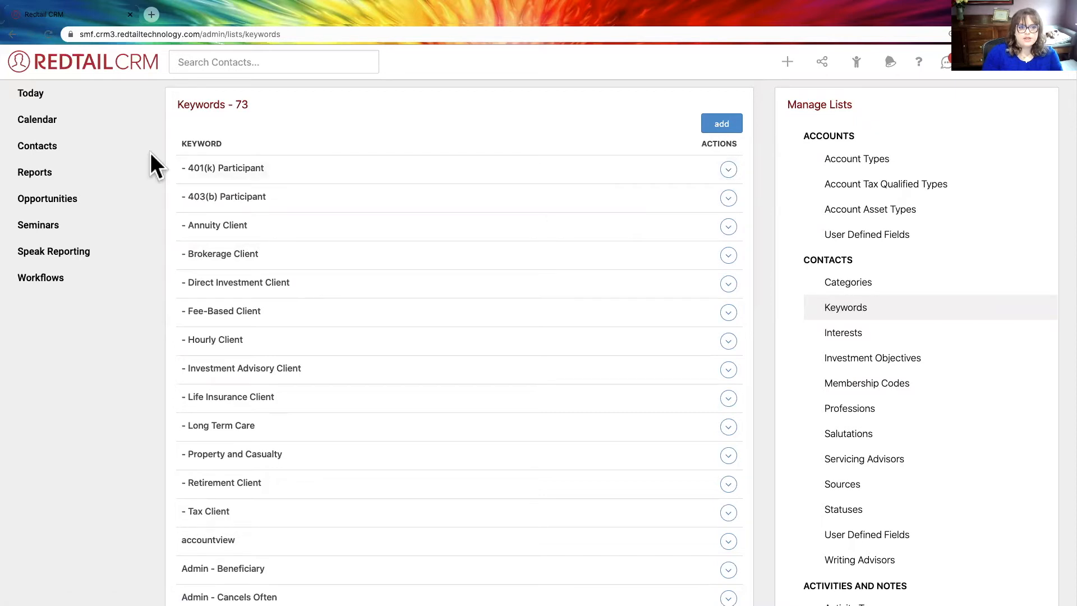
{"action": "left_click_drag", "start_coordinate": [227, 144], "coordinate": [180, 143]}
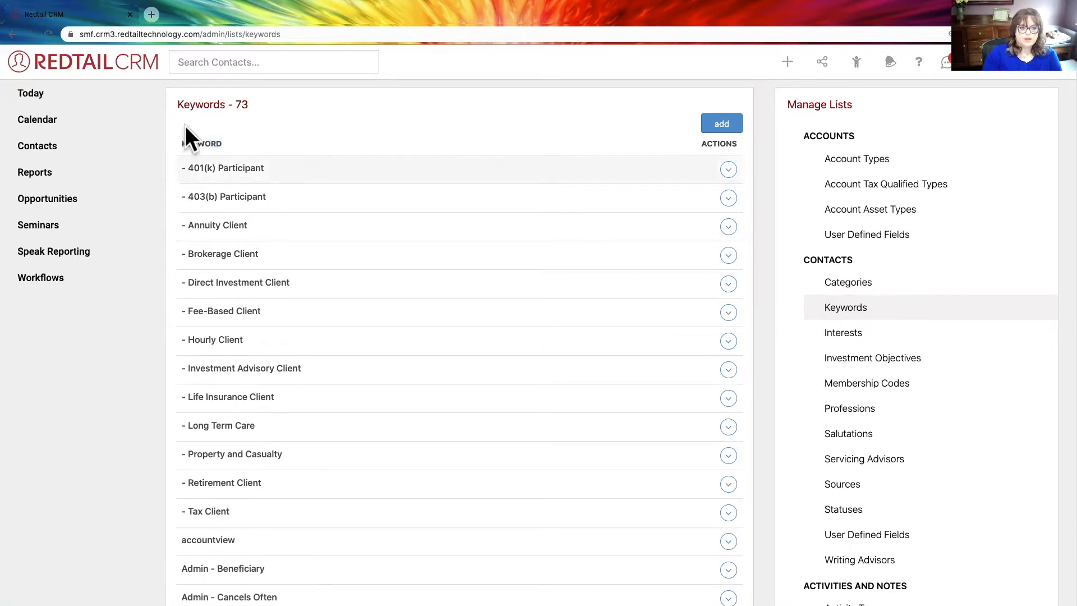
- Examine the dash-prefixed client-type keywords in the Keywords list, from 401(k) Participant through Tax Client
{"action": "triple_click", "coordinate": [177, 167]}
{"action": "left_click_drag", "start_coordinate": [280, 187], "coordinate": [265, 516]}
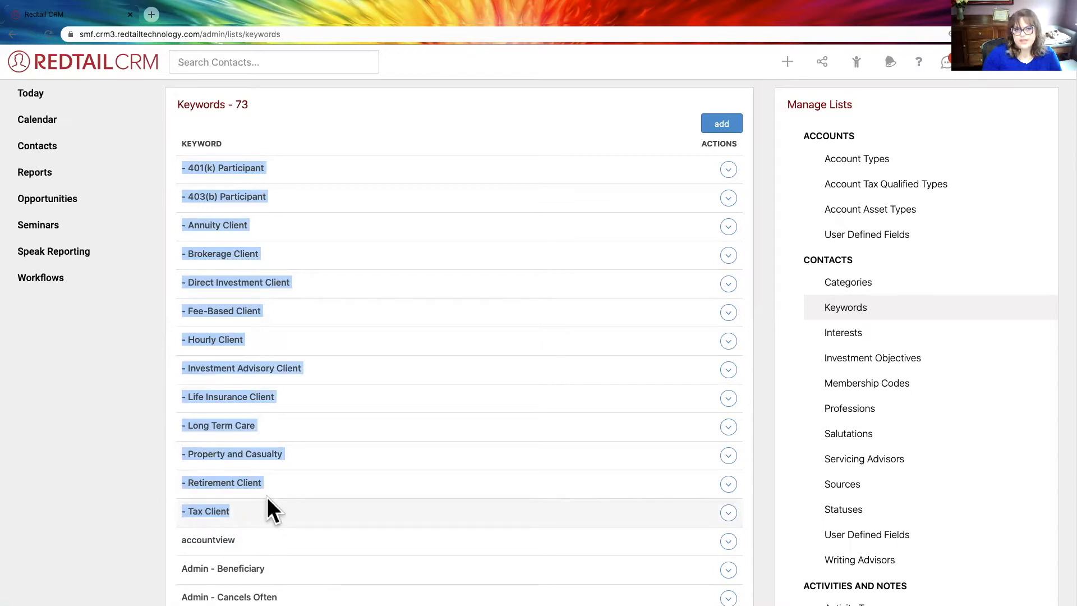
{"action": "left_click", "coordinate": [190, 167]}
{"action": "left_click_drag", "start_coordinate": [188, 170], "coordinate": [179, 171]}
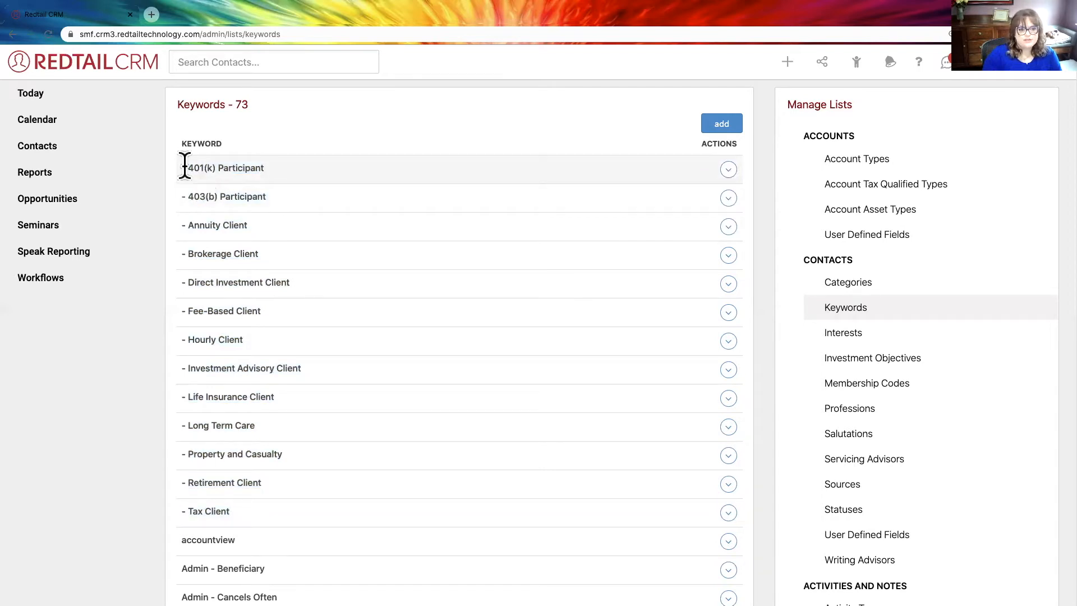
{"action": "left_click_drag", "start_coordinate": [185, 167], "coordinate": [276, 168]}
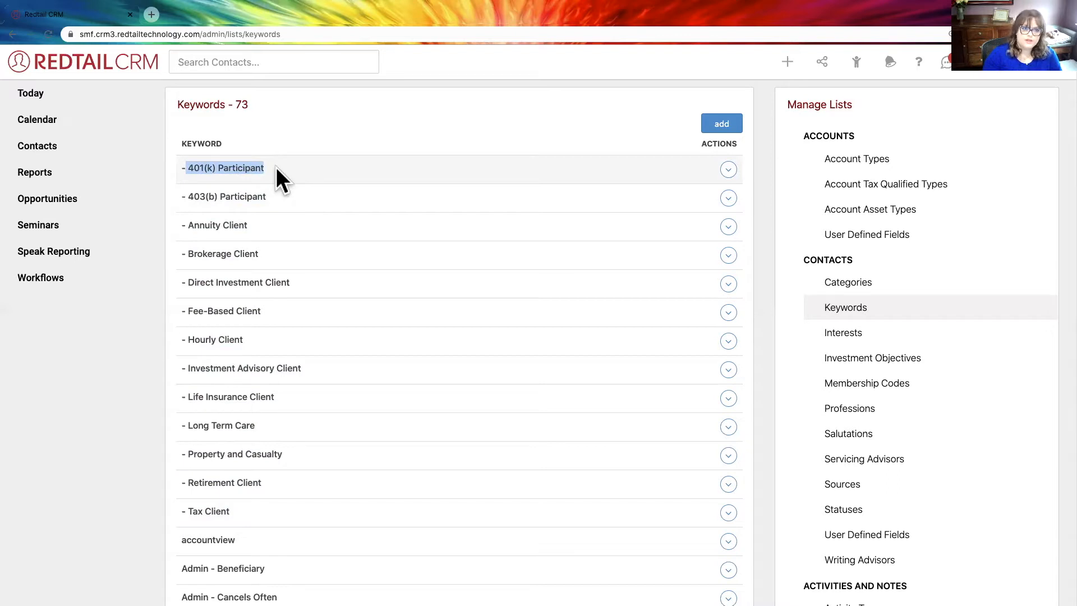
{"action": "left_click_drag", "start_coordinate": [239, 513], "coordinate": [179, 168]}
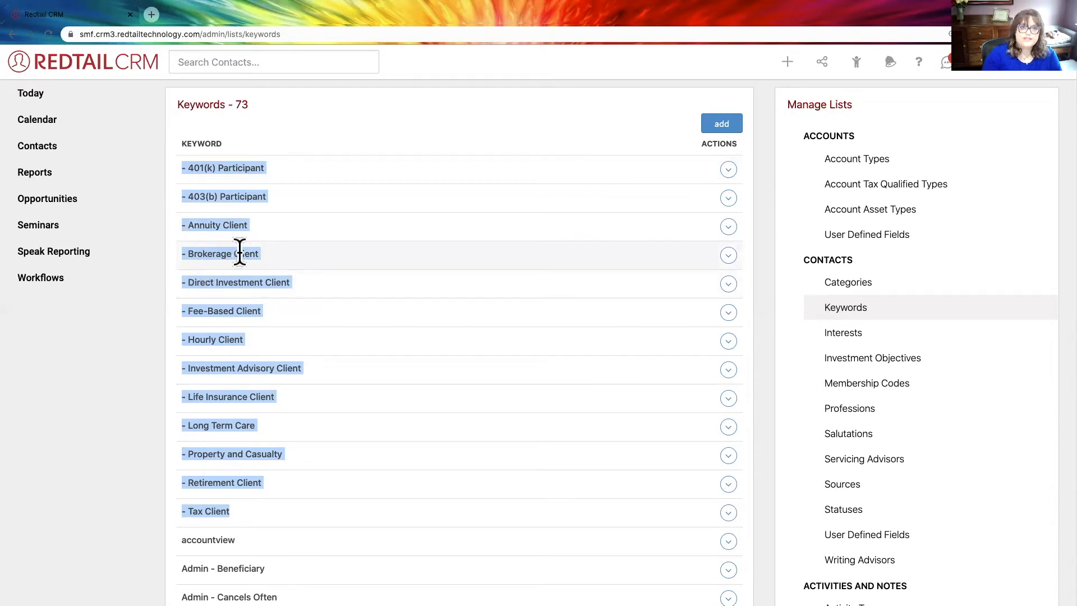
{"action": "scroll", "coordinate": [244, 268], "scroll_direction": "down", "scroll_amount": 4}
{"action": "scroll", "coordinate": [245, 268], "scroll_direction": "up", "scroll_amount": 4}
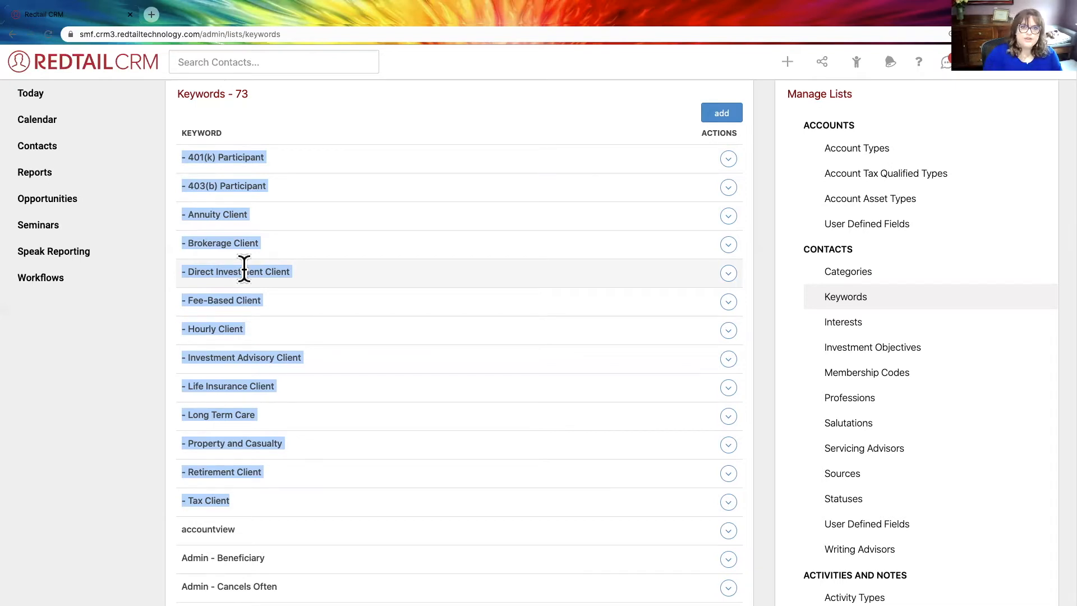
{"action": "scroll", "coordinate": [259, 289], "scroll_direction": "down", "scroll_amount": 3}
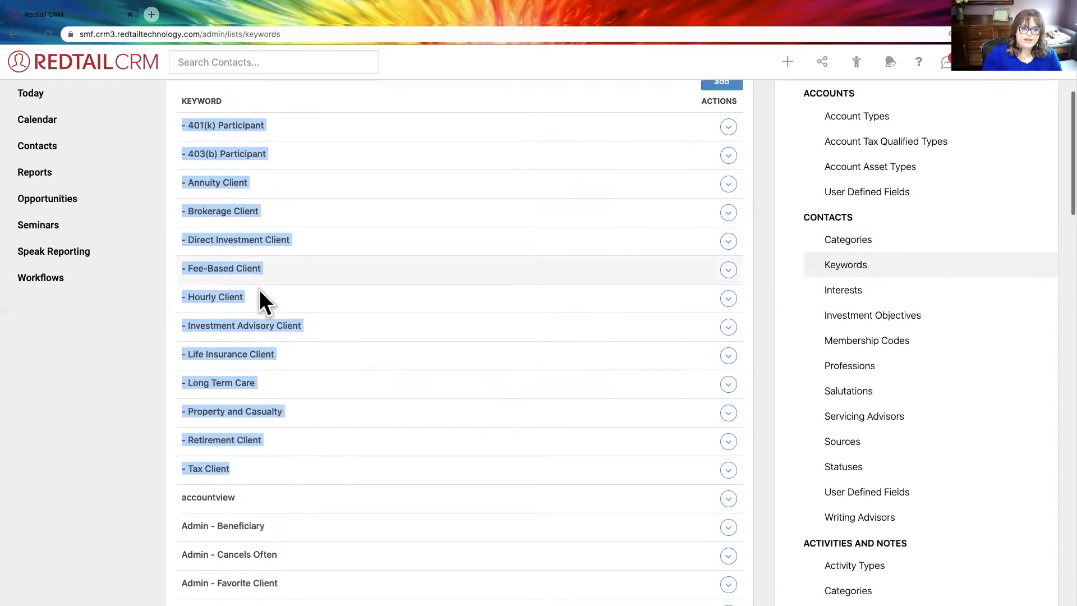
{"action": "scroll", "coordinate": [259, 289], "scroll_direction": "down", "scroll_amount": 10}
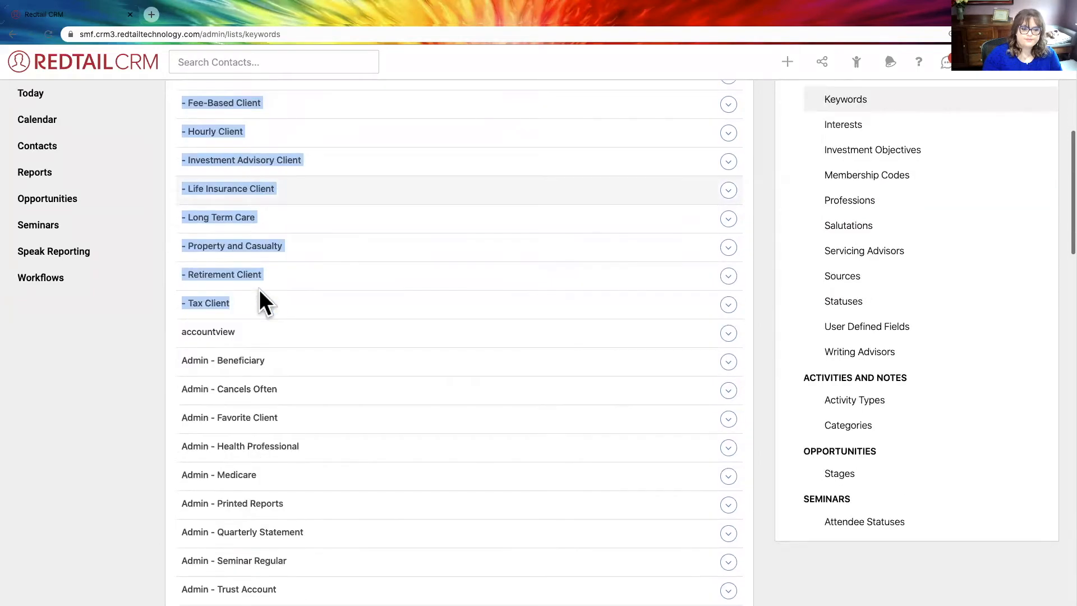
- Examine the keywords that share the Admin prefix, through Admin - Will
{"action": "left_click_drag", "start_coordinate": [182, 268], "coordinate": [216, 366]}
{"action": "scroll", "coordinate": [217, 369], "scroll_direction": "down", "scroll_amount": 2}
{"action": "scroll", "coordinate": [217, 369], "scroll_direction": "down", "scroll_amount": 2}
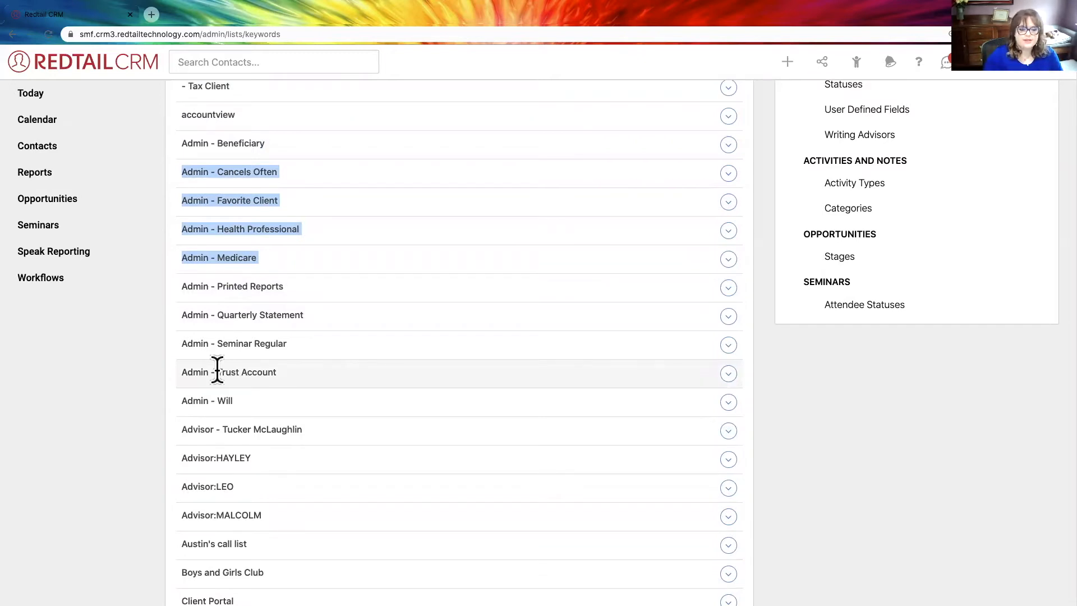
{"action": "left_click", "coordinate": [174, 395]}
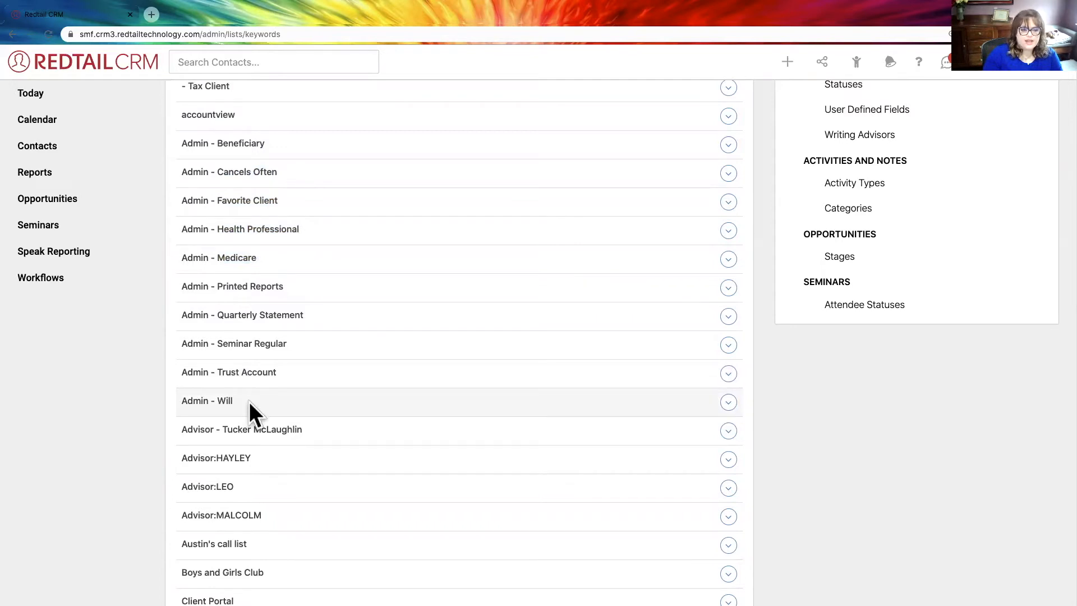
{"action": "left_click_drag", "start_coordinate": [247, 402], "coordinate": [452, 398]}
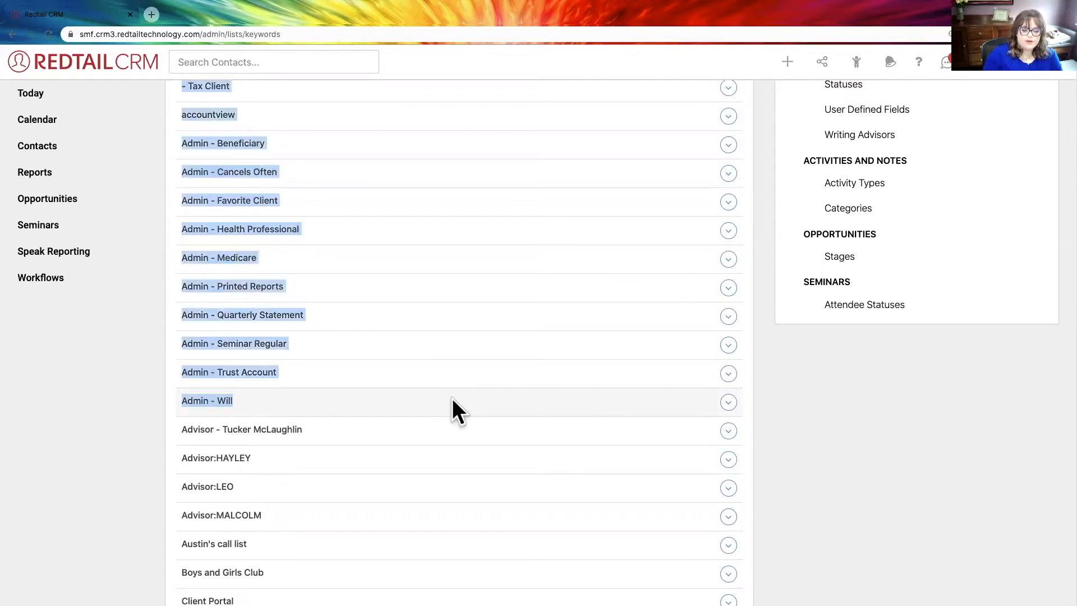
{"action": "left_click_drag", "start_coordinate": [245, 399], "coordinate": [182, 404]}
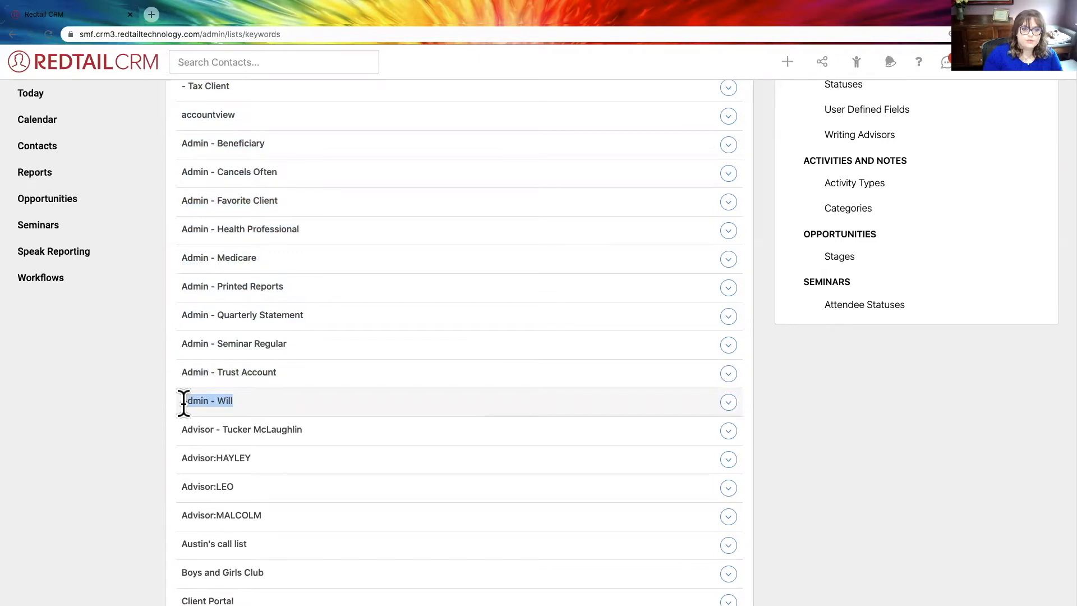
- Examine the Client Review keywords organized by month and by quarter
{"action": "scroll", "coordinate": [324, 413], "scroll_direction": "down", "scroll_amount": 3}
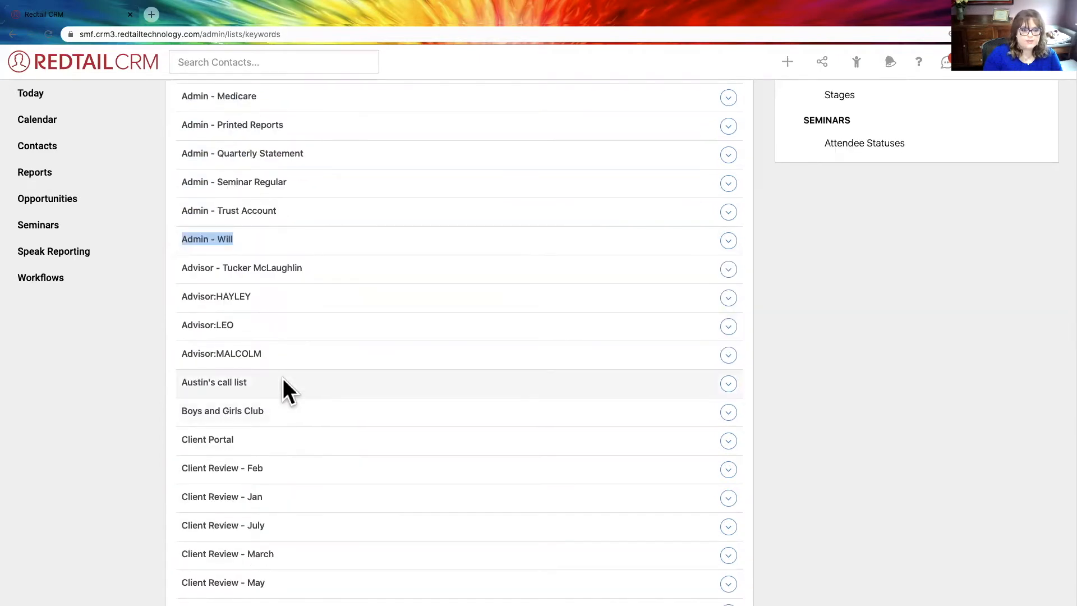
{"action": "scroll", "coordinate": [283, 379], "scroll_direction": "down", "scroll_amount": 2}
{"action": "scroll", "coordinate": [284, 378], "scroll_direction": "down", "scroll_amount": 1}
{"action": "left_click_drag", "start_coordinate": [169, 332], "coordinate": [302, 479]}
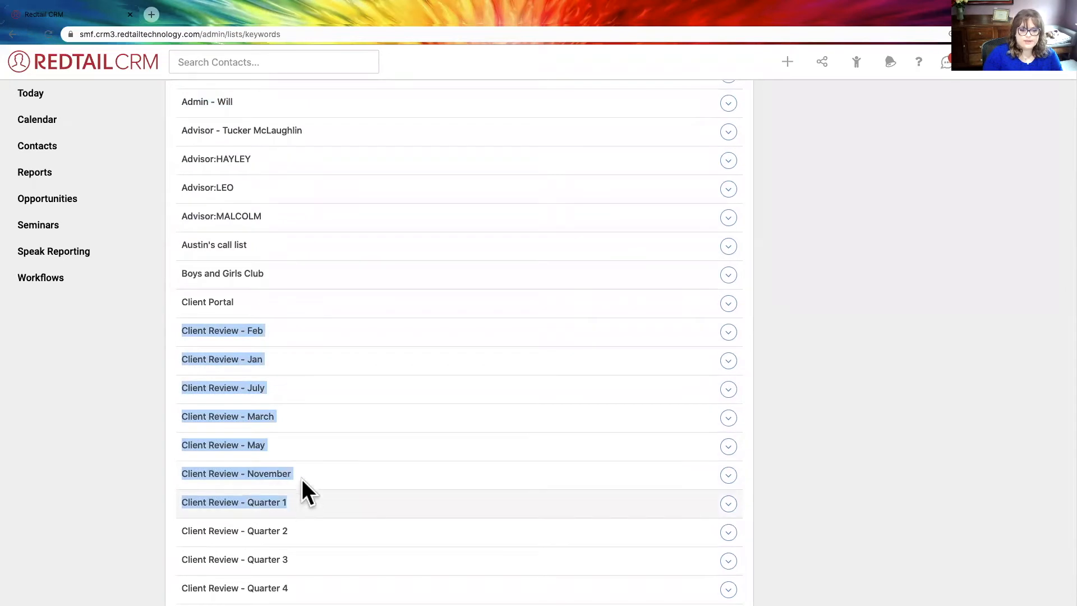
{"action": "scroll", "coordinate": [203, 385], "scroll_direction": "down", "scroll_amount": 3}
{"action": "left_click_drag", "start_coordinate": [180, 345], "coordinate": [307, 438]}
{"action": "scroll", "coordinate": [306, 437], "scroll_direction": "down", "scroll_amount": 3}
{"action": "scroll", "coordinate": [306, 438], "scroll_direction": "down", "scroll_amount": 2}
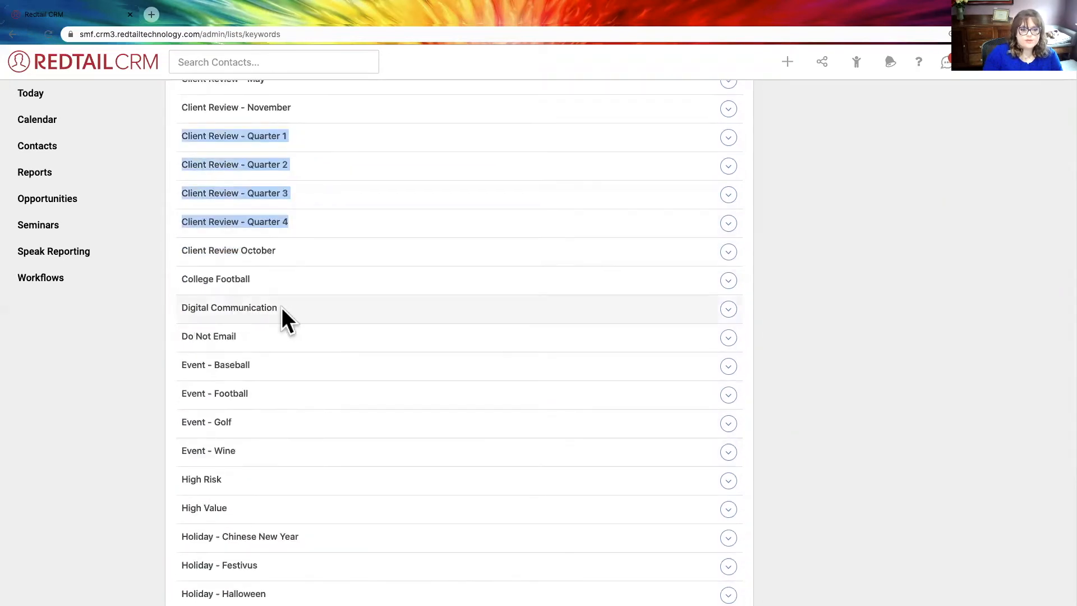
- Review the Digital Communication keyword and the entries below it, and check the total number of keywords
{"action": "left_click_drag", "start_coordinate": [282, 307], "coordinate": [183, 308]}
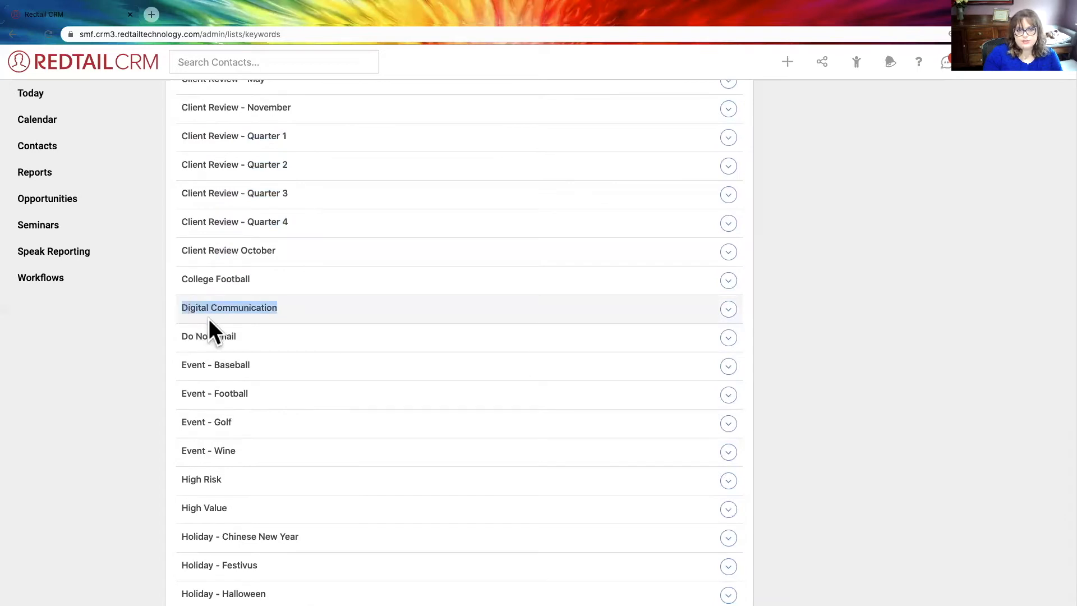
{"action": "scroll", "coordinate": [263, 339], "scroll_direction": "down", "scroll_amount": 3}
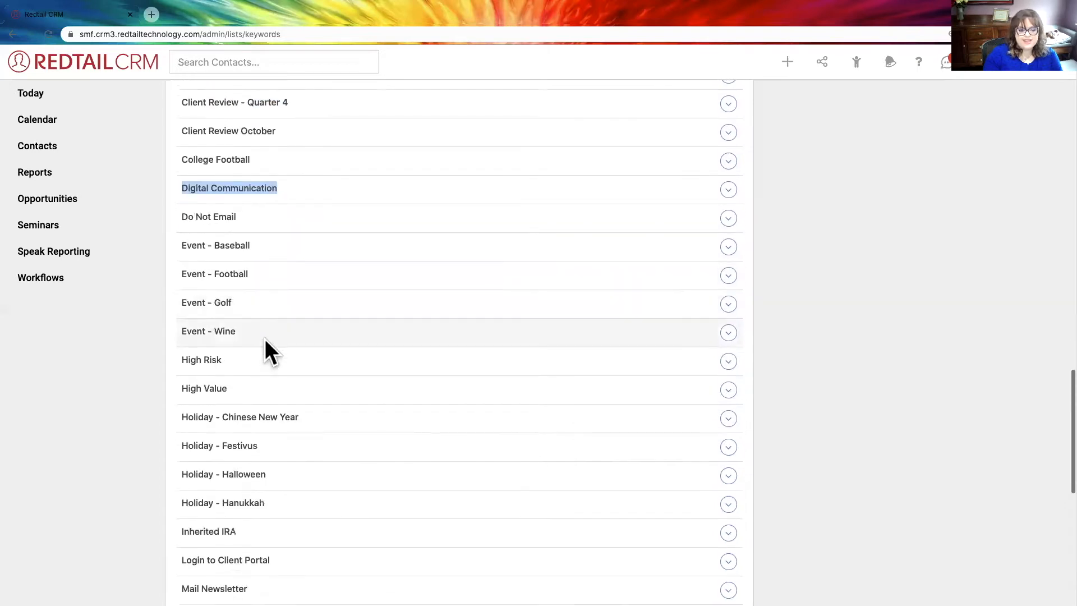
{"action": "scroll", "coordinate": [300, 340], "scroll_direction": "up", "scroll_amount": 3}
{"action": "scroll", "coordinate": [300, 340], "scroll_direction": "up", "scroll_amount": 20}
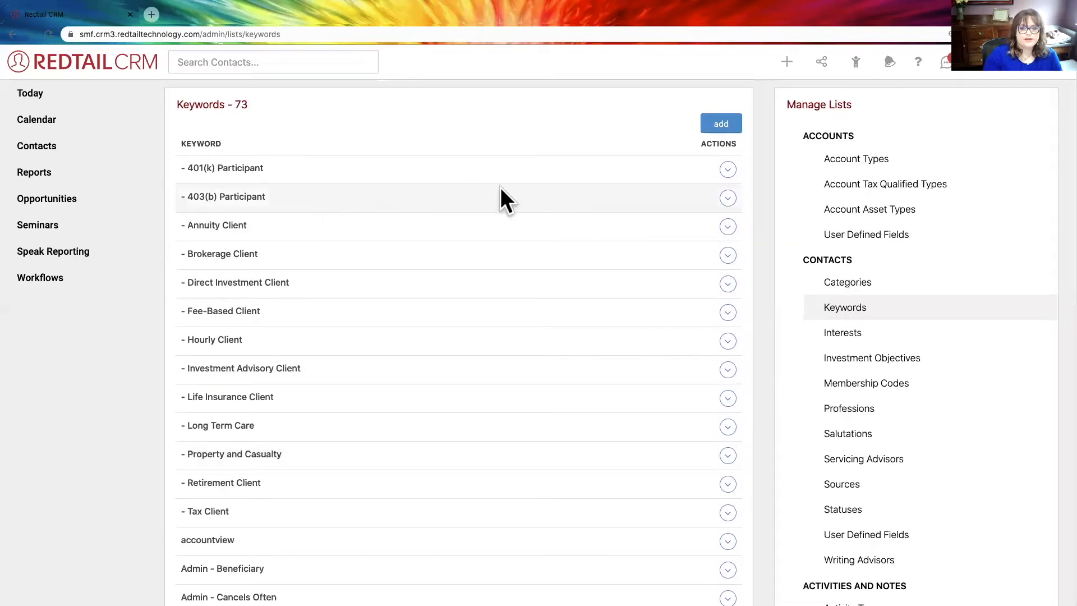
{"action": "left_click_drag", "start_coordinate": [179, 104], "coordinate": [248, 100]}
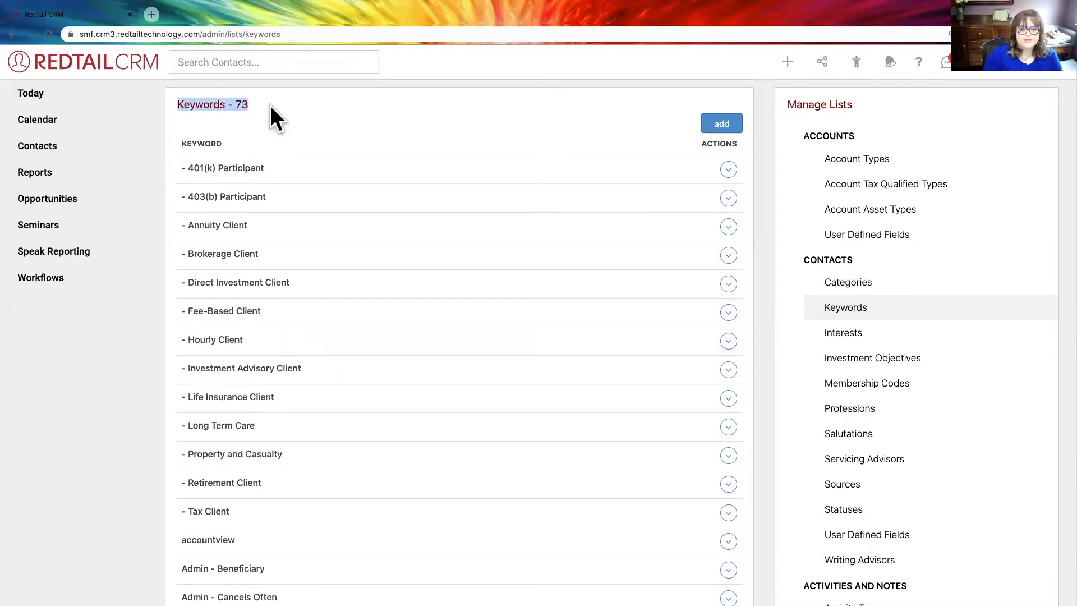
{"action": "left_click", "coordinate": [296, 106]}
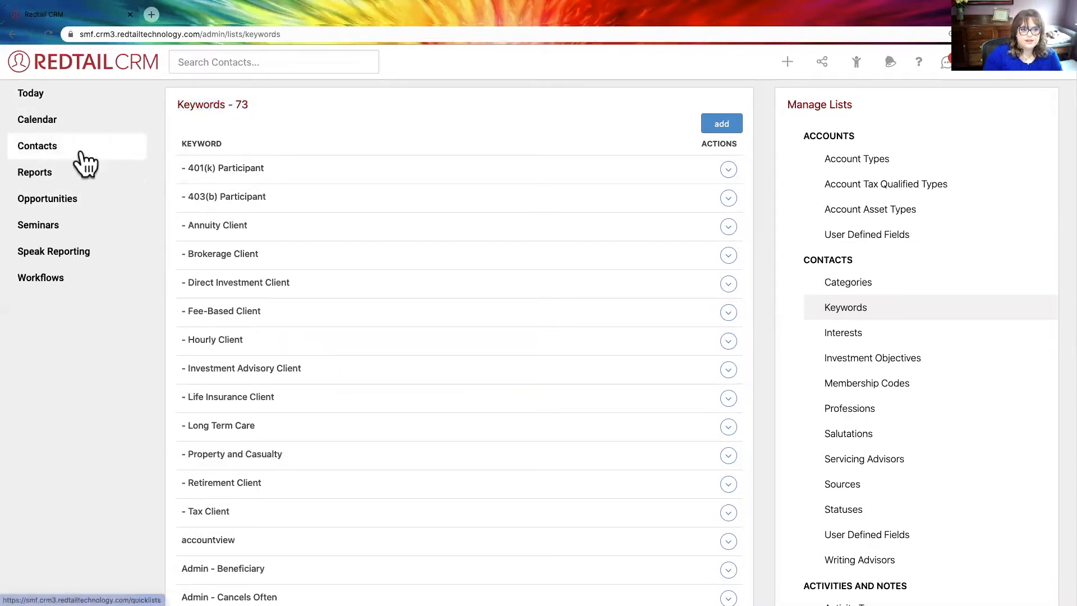
- Start an advanced contact search with the criterion Contact Status Equal To Client
{"action": "left_click", "coordinate": [57, 147]}
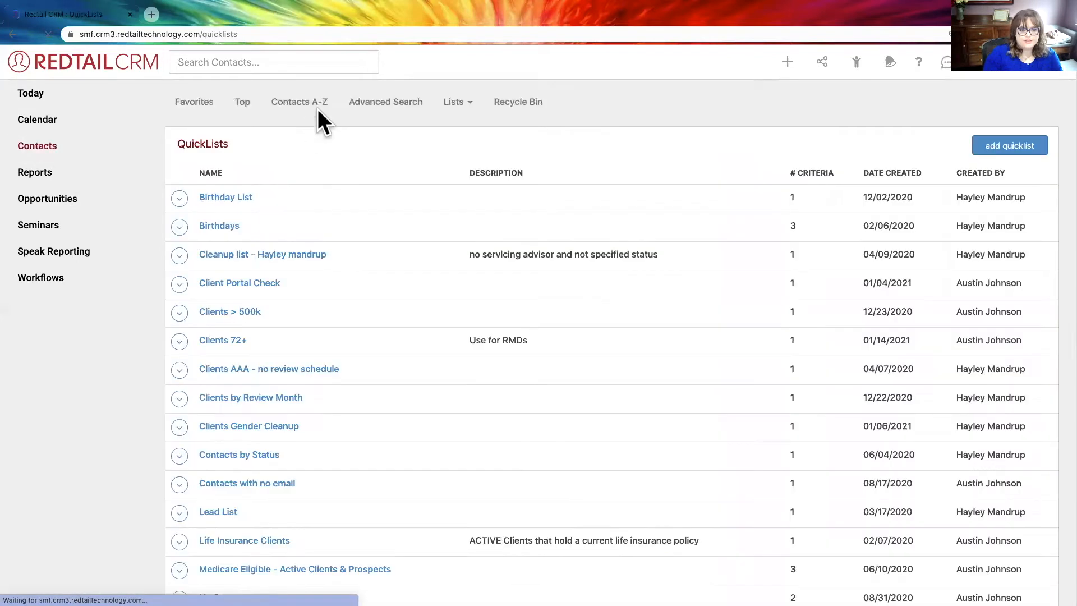
{"action": "left_click", "coordinate": [370, 107]}
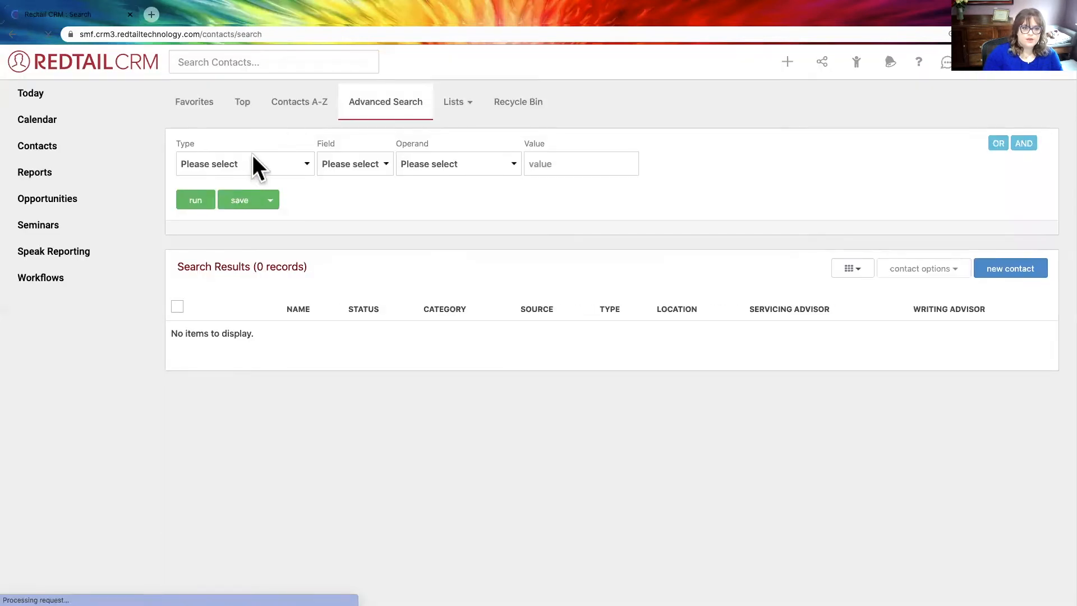
{"action": "left_click", "coordinate": [245, 167]}
{"action": "left_click", "coordinate": [241, 176]}
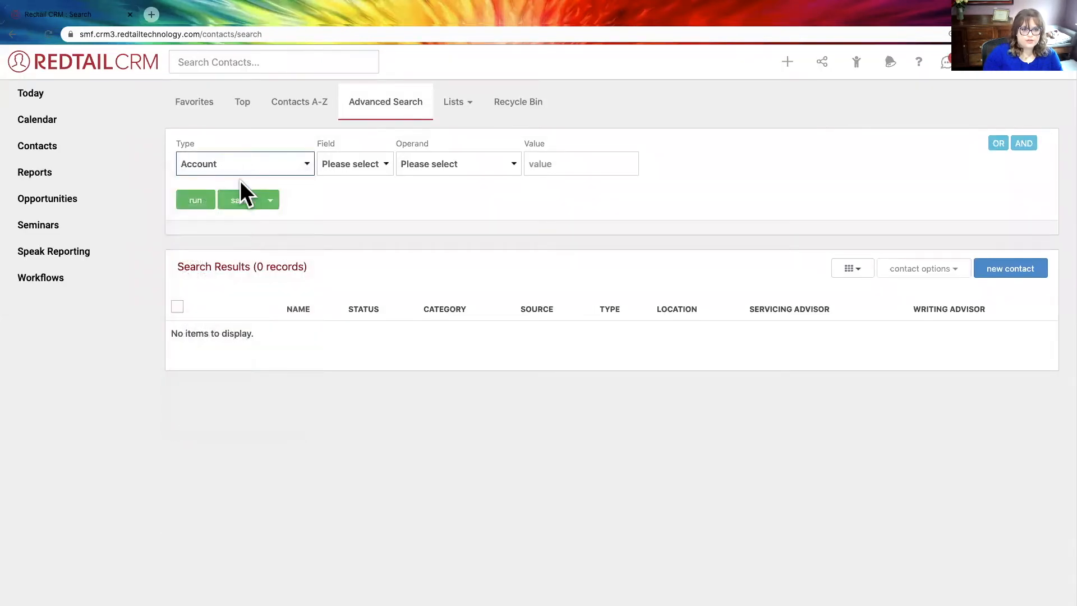
{"action": "left_click", "coordinate": [235, 158]}
{"action": "left_click", "coordinate": [227, 212]}
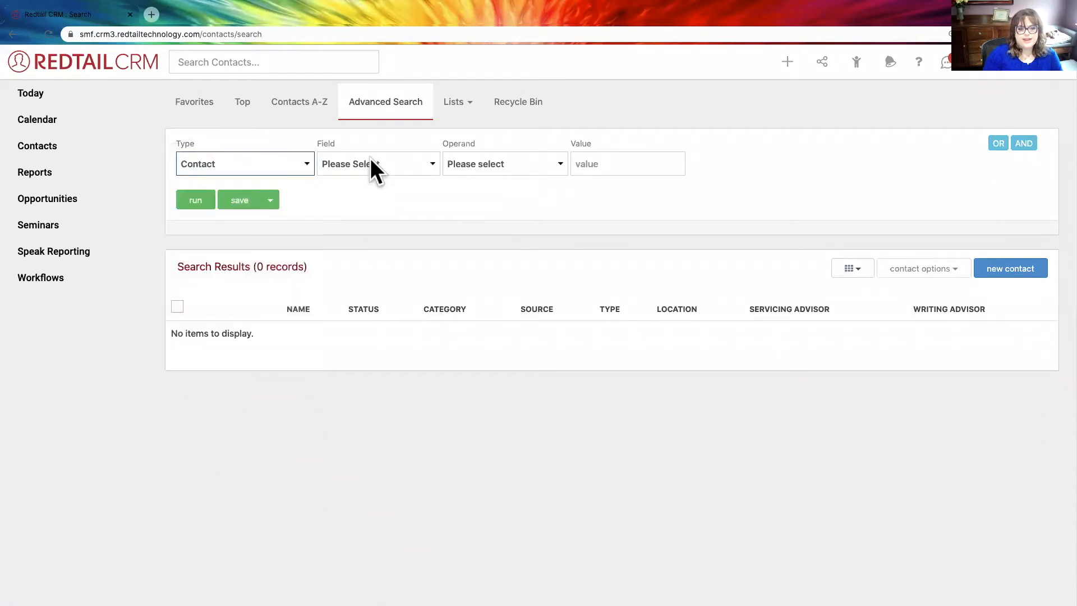
{"action": "left_click", "coordinate": [370, 160]}
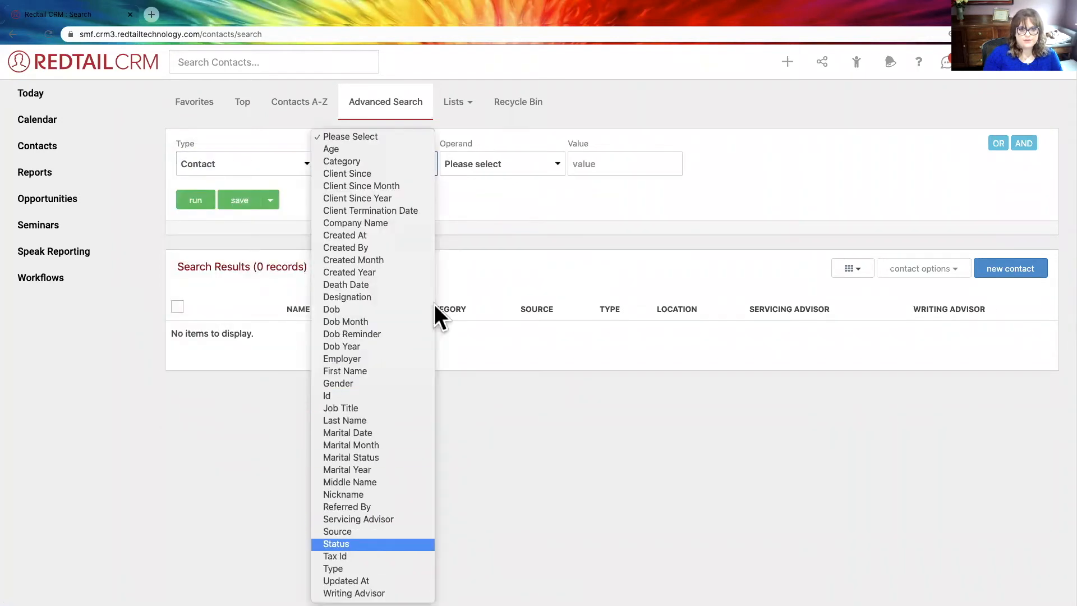
{"action": "left_click", "coordinate": [478, 160]}
{"action": "left_click", "coordinate": [478, 190]}
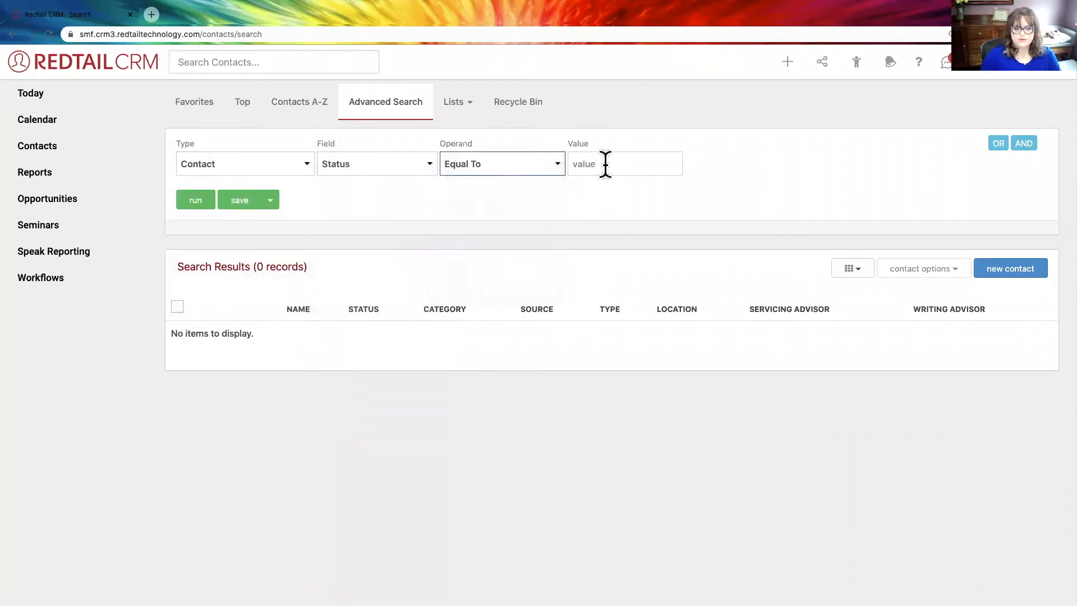
{"action": "left_click", "coordinate": [605, 164]}
{"action": "left_click", "coordinate": [609, 198]}
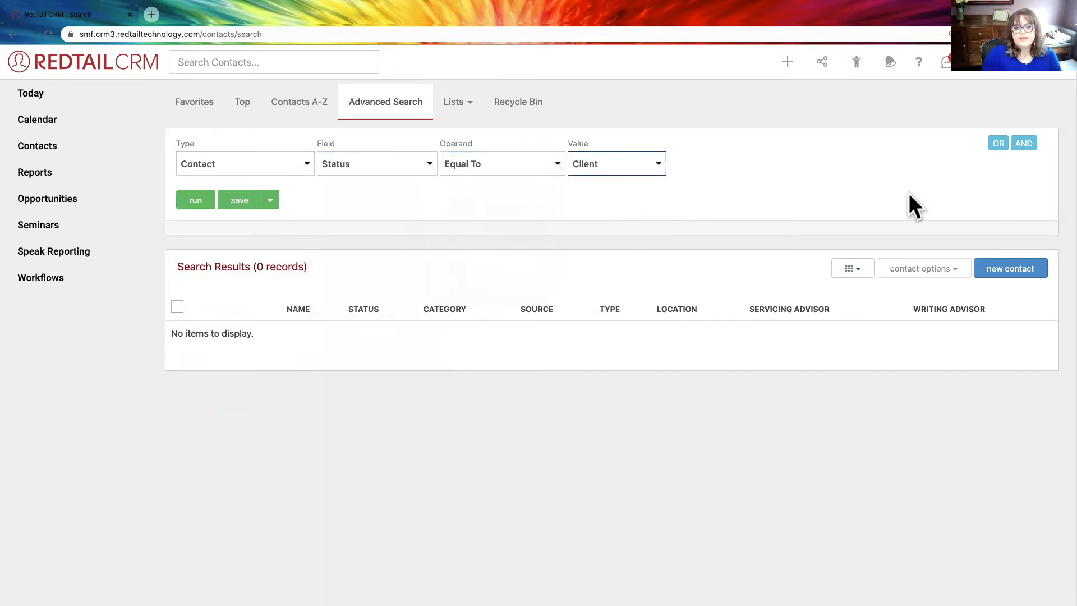
- Add an AND criterion for Contact Keywords with Keyword Equal To - Retirement Client
{"action": "left_click", "coordinate": [1024, 145]}
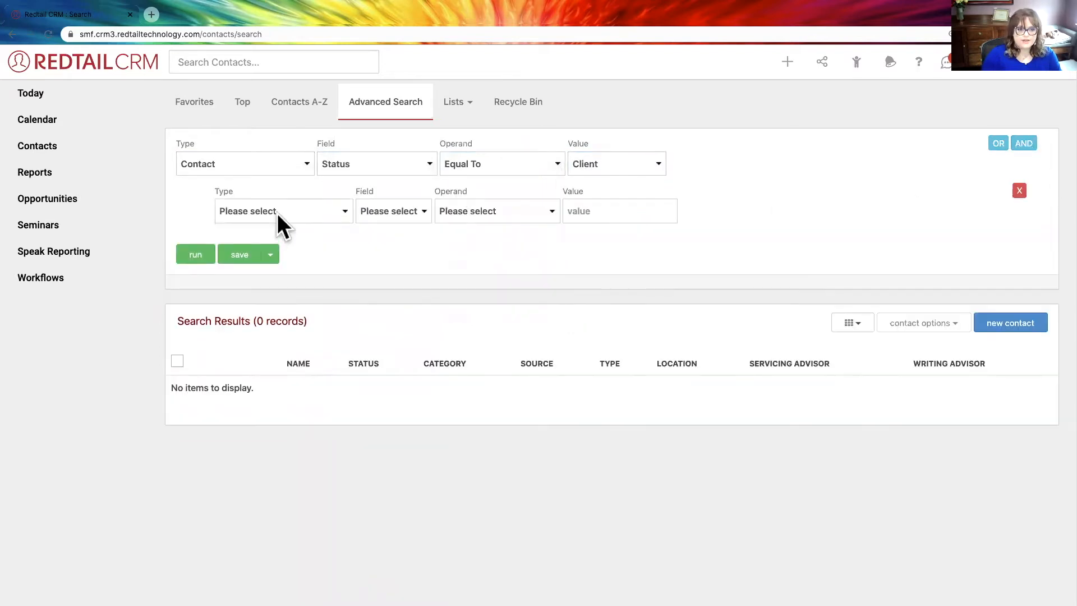
{"action": "left_click", "coordinate": [277, 213]}
{"action": "left_click", "coordinate": [283, 298]}
{"action": "left_click", "coordinate": [391, 205]}
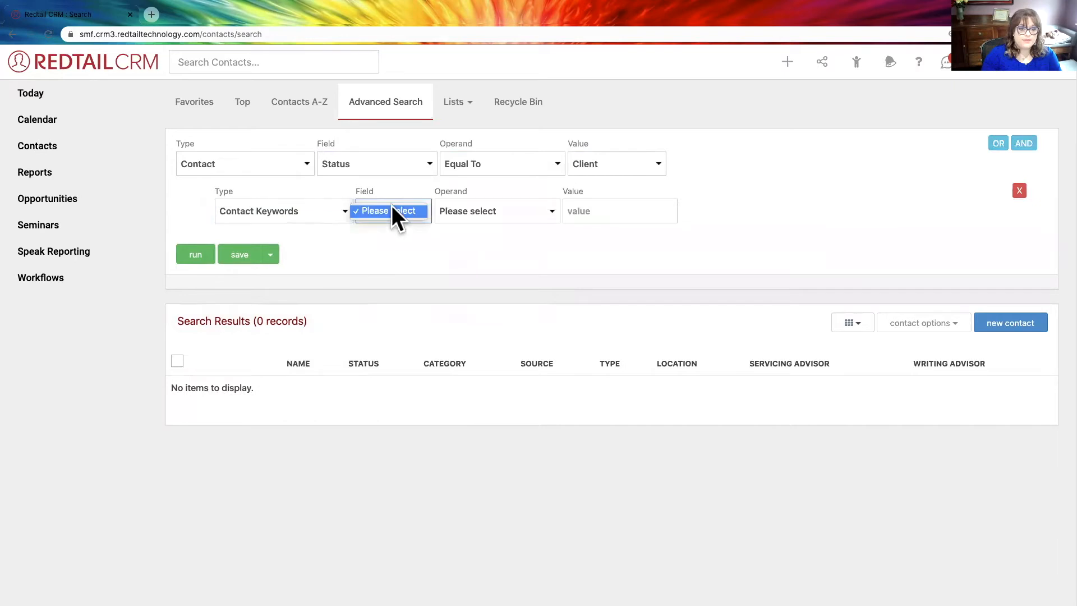
{"action": "left_click", "coordinate": [404, 194]}
{"action": "left_click", "coordinate": [404, 211]}
{"action": "left_click", "coordinate": [401, 223]}
{"action": "left_click", "coordinate": [518, 213]}
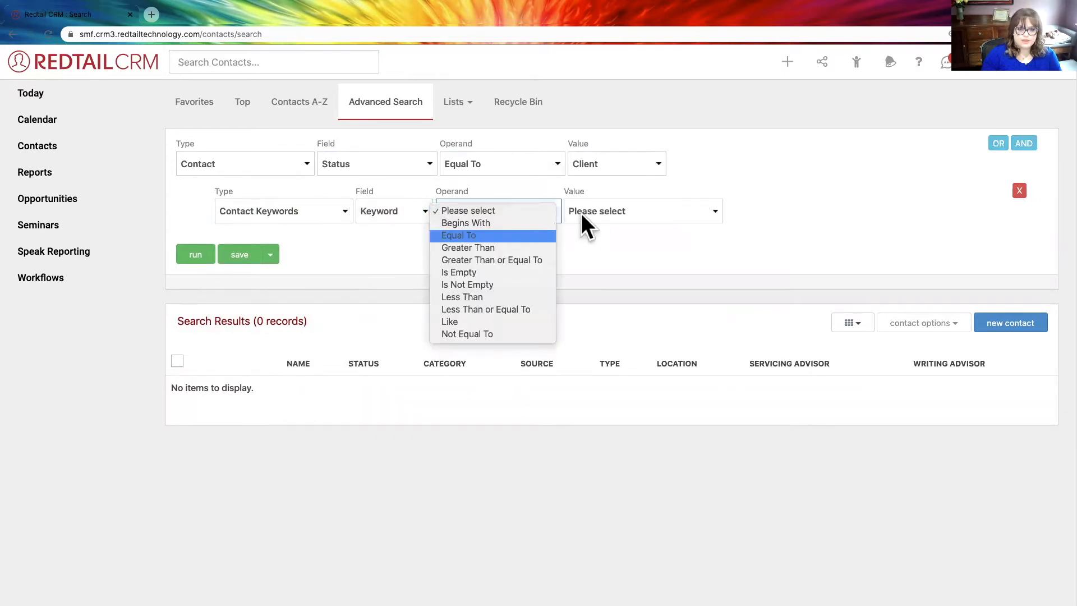
{"action": "left_click", "coordinate": [597, 209]}
{"action": "left_click", "coordinate": [614, 358]}
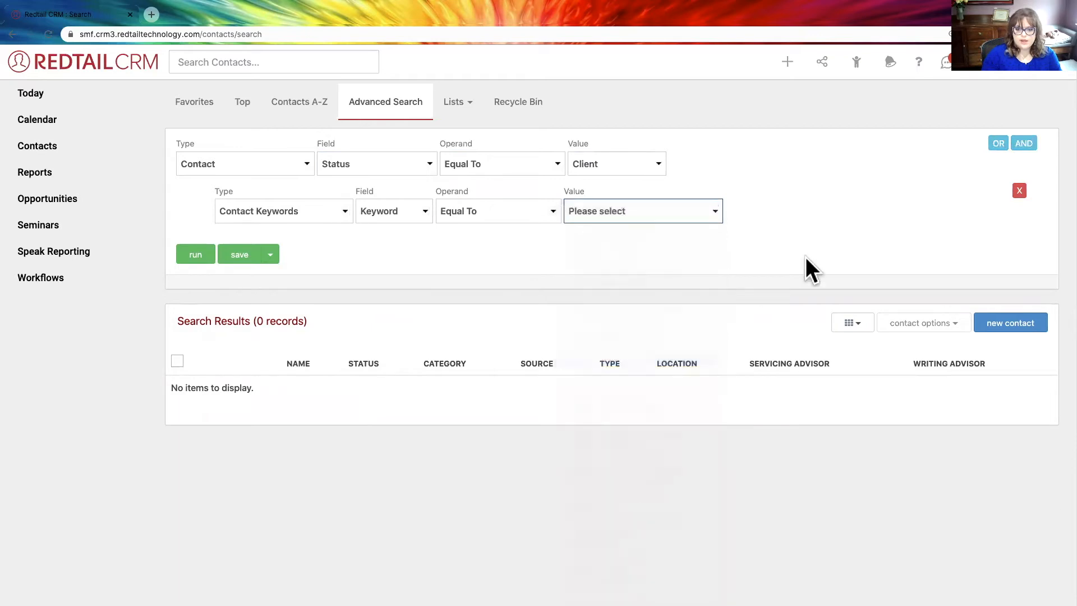
- Add another AND criterion for Contact Keywords with Keyword Not Equal To - Tax Client
{"action": "left_click", "coordinate": [1024, 143]}
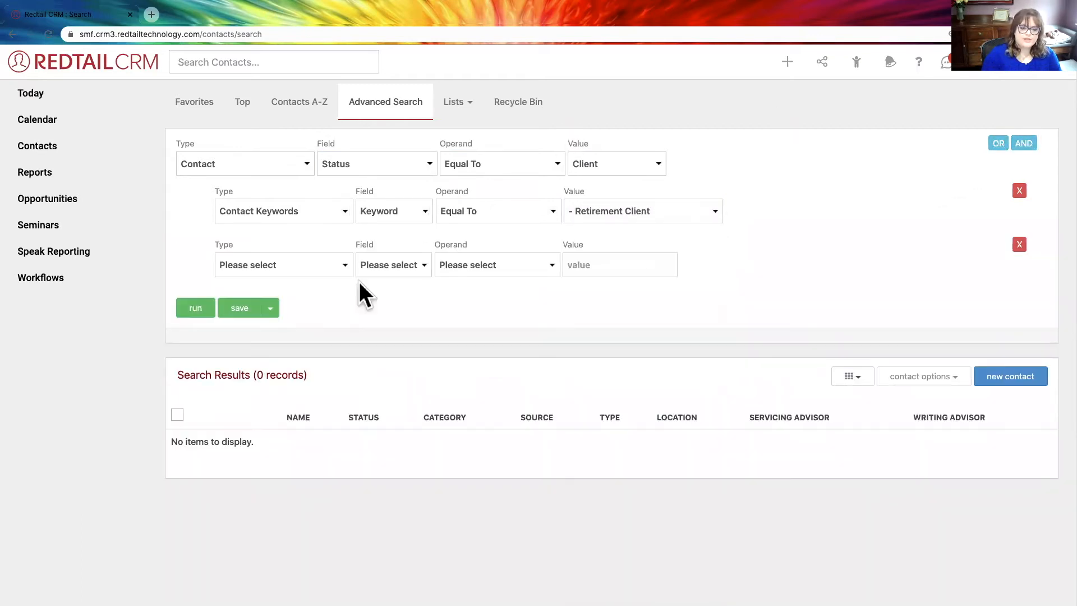
{"action": "left_click", "coordinate": [309, 260]}
{"action": "left_click", "coordinate": [307, 346]}
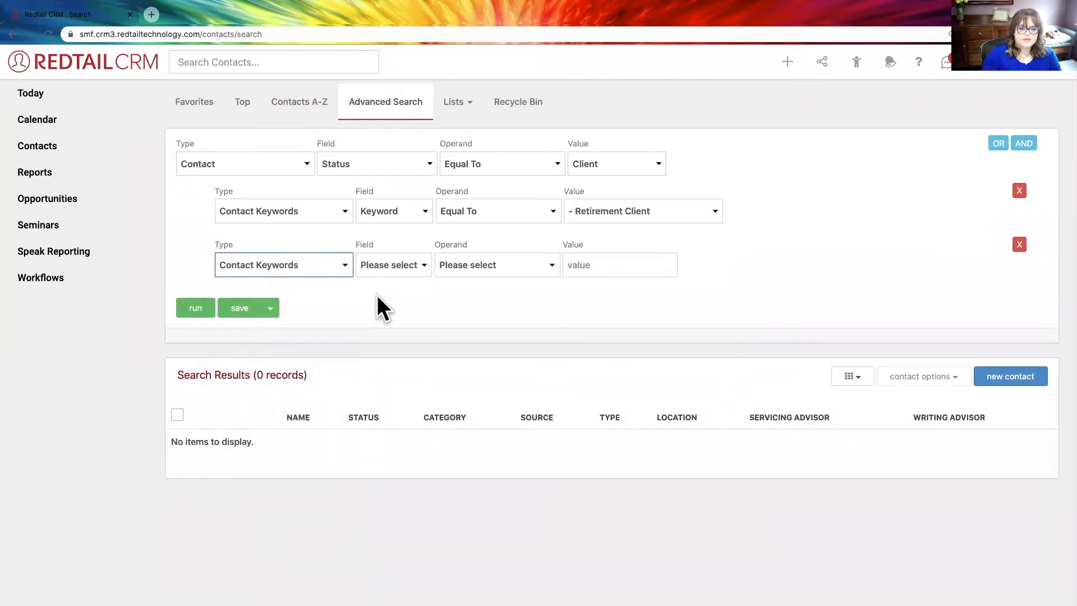
{"action": "left_click", "coordinate": [405, 262]}
{"action": "left_click", "coordinate": [403, 276]}
{"action": "left_click", "coordinate": [482, 268]}
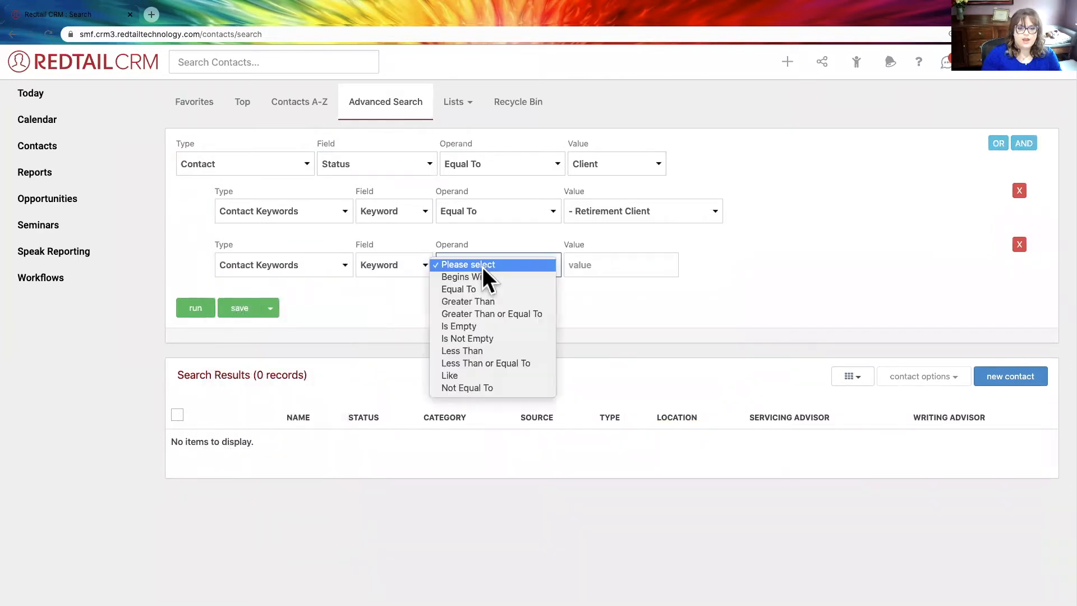
{"action": "left_click", "coordinate": [495, 388]}
{"action": "left_click", "coordinate": [603, 264]}
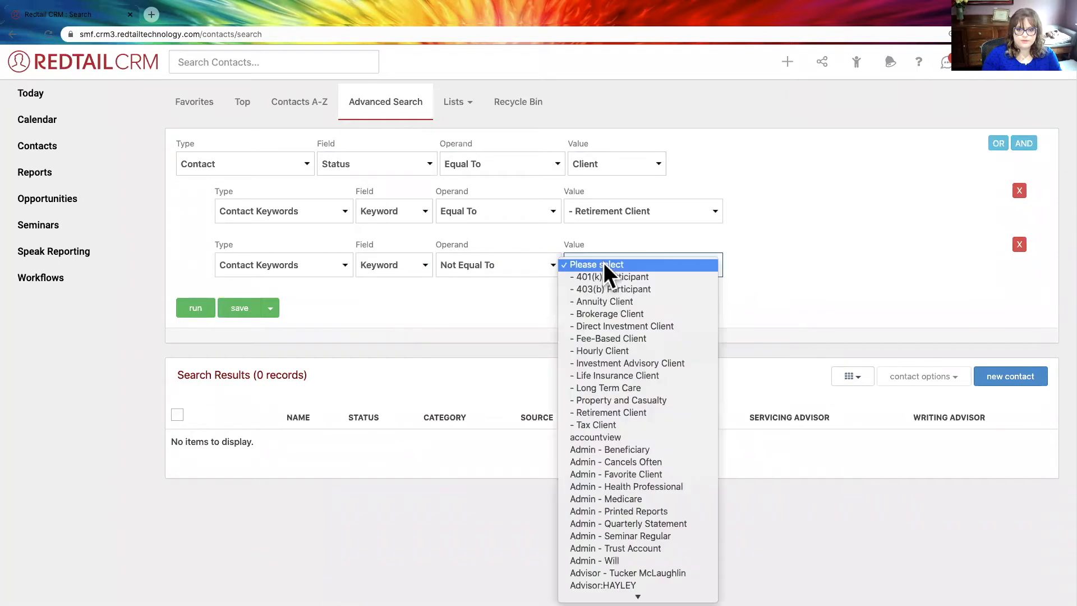
{"action": "left_click", "coordinate": [613, 423]}
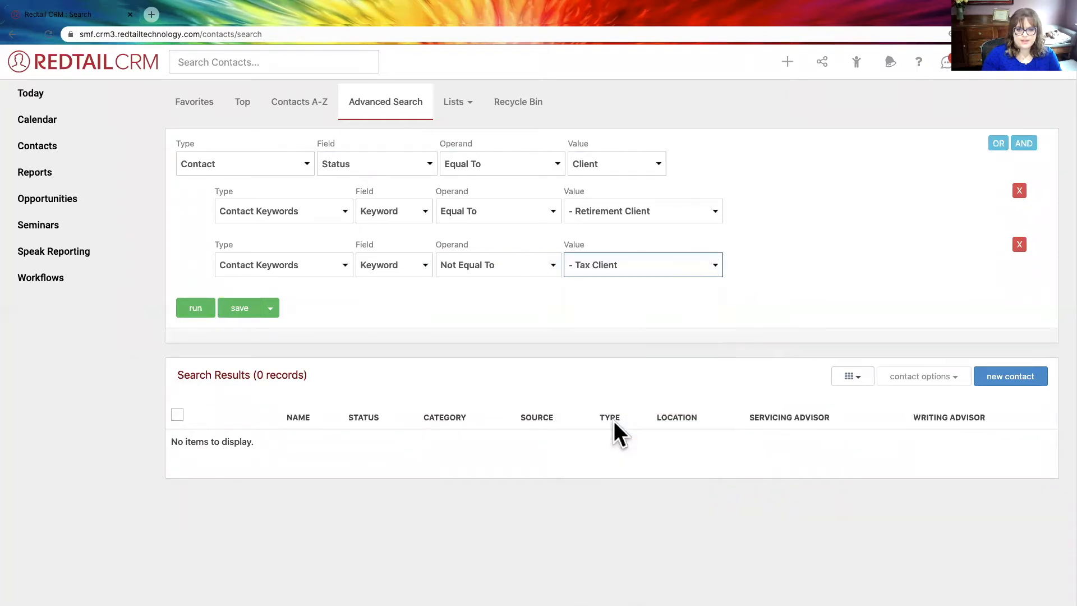
- Run the advanced search and select all the contacts in the results
{"action": "left_click", "coordinate": [193, 310]}
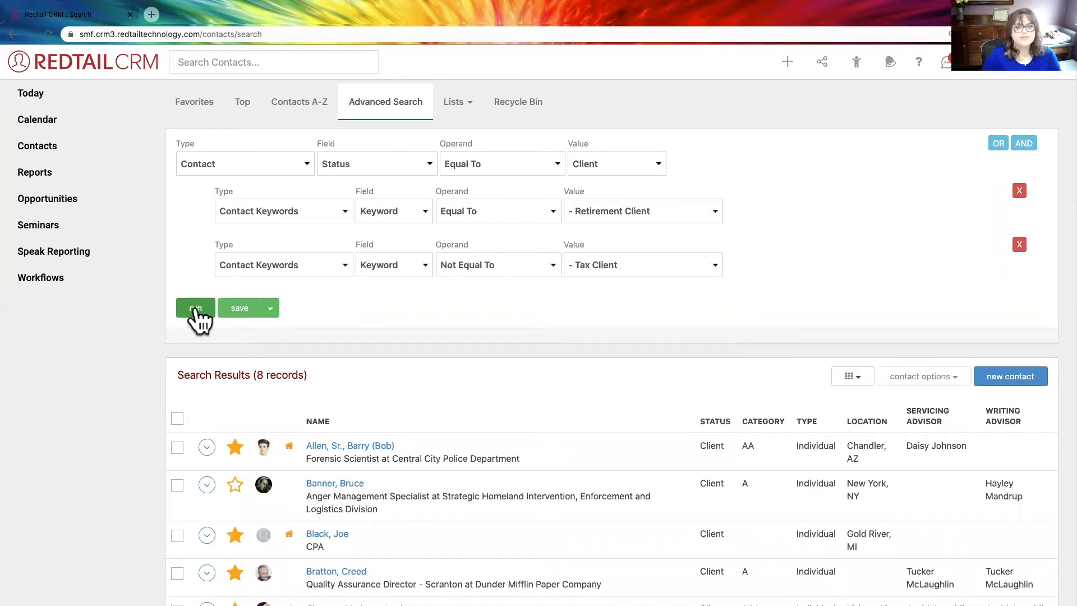
{"action": "scroll", "coordinate": [387, 387], "scroll_direction": "down", "scroll_amount": 3}
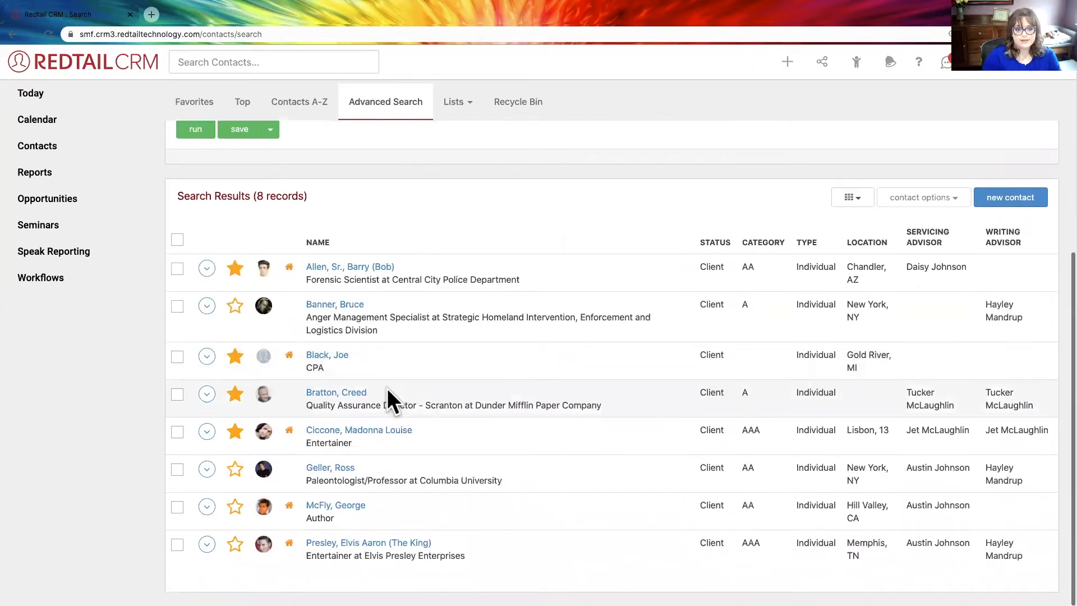
{"action": "left_click", "coordinate": [178, 241]}
{"action": "scroll", "coordinate": [291, 460], "scroll_direction": "down", "scroll_amount": 1}
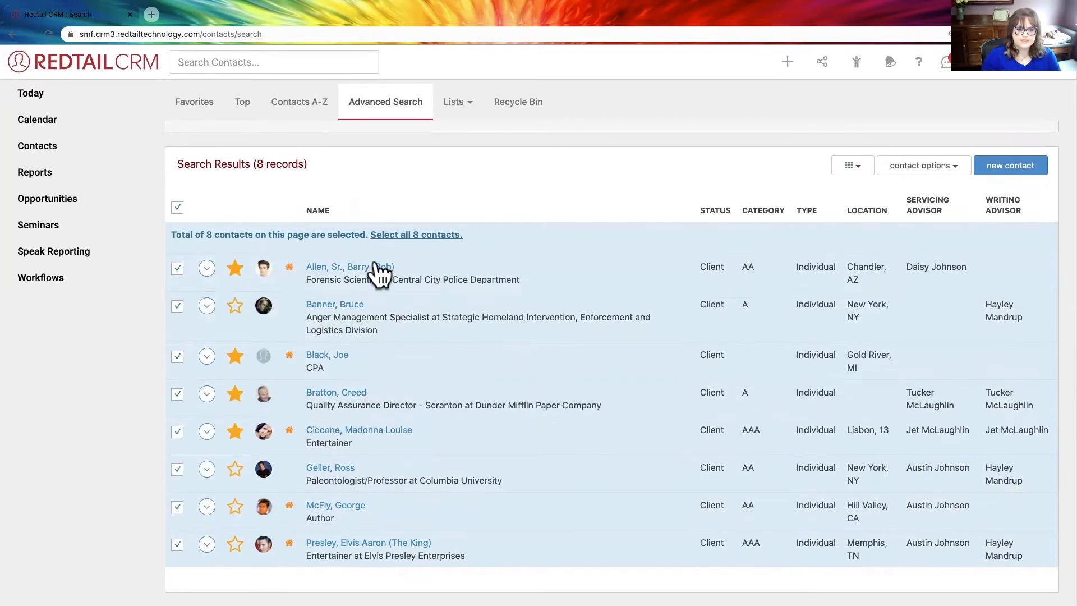
- Look through the criterion types available for the Retirement Client criterion, keeping Contact Keywords
{"action": "scroll", "coordinate": [443, 270], "scroll_direction": "up", "scroll_amount": 4}
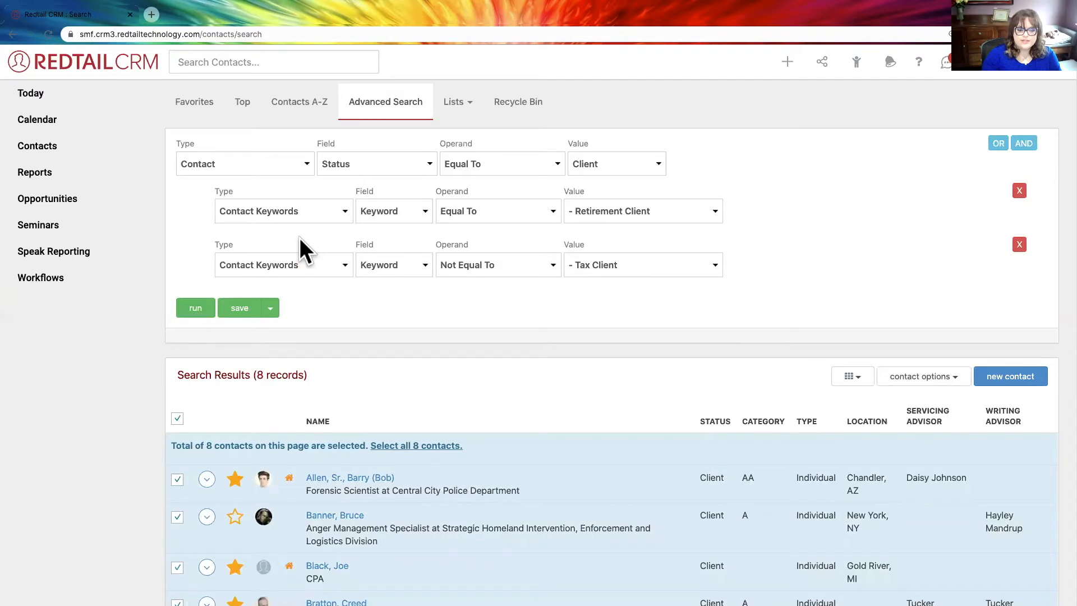
{"action": "left_click", "coordinate": [300, 210]}
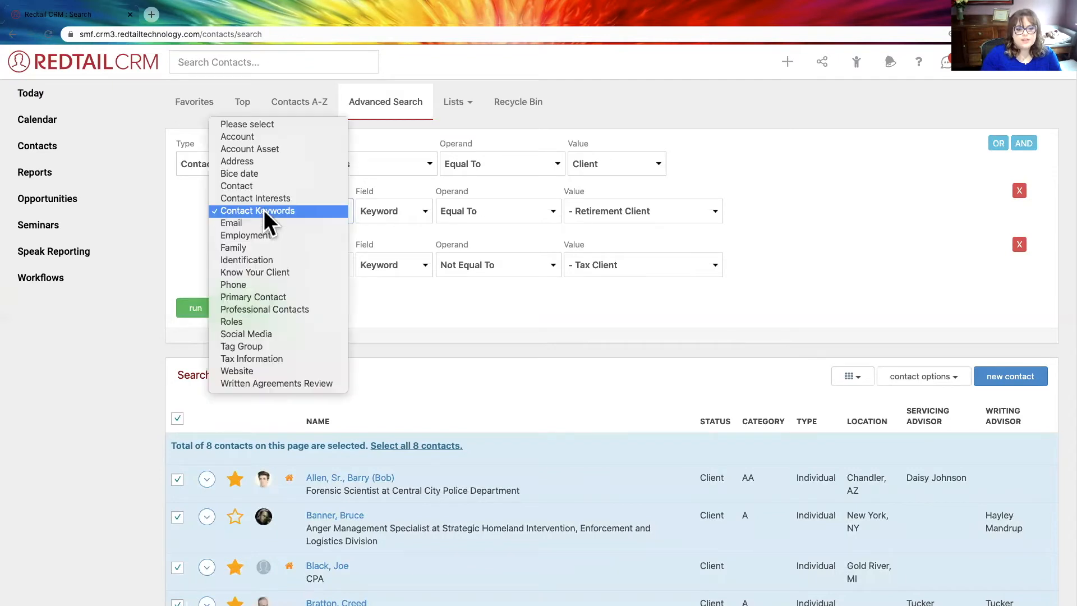
{"action": "left_click", "coordinate": [233, 210]}
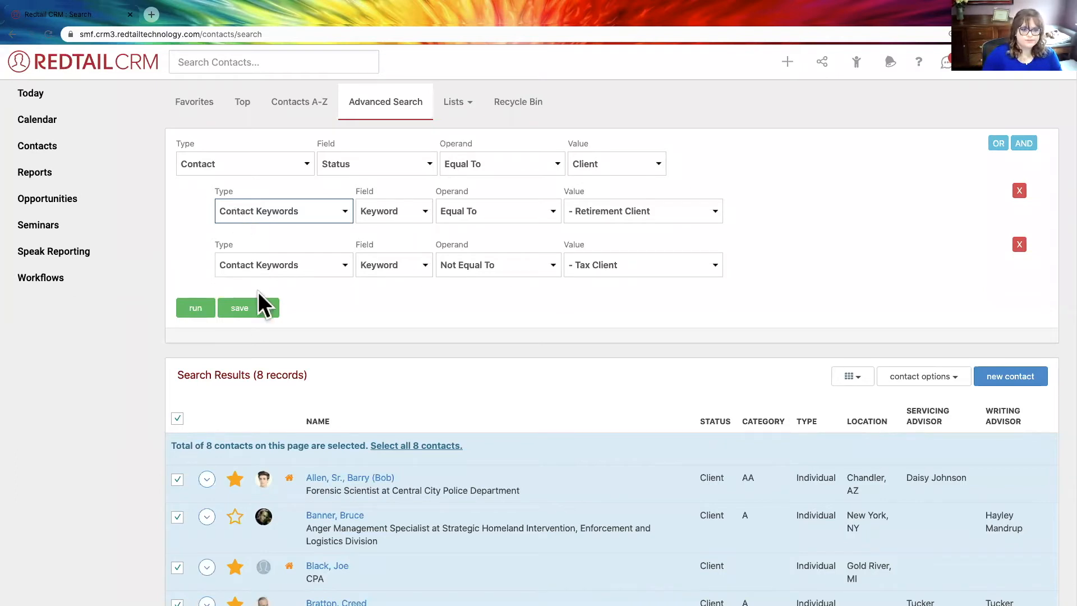
{"action": "left_click", "coordinate": [353, 348]}
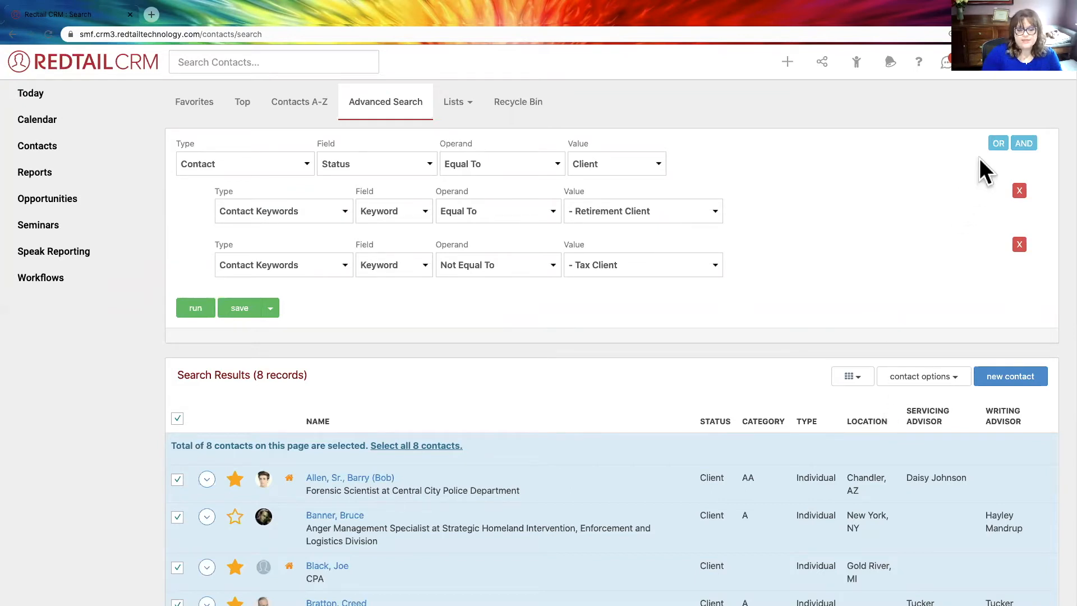
- Go to the Custom Export Templates and start a new export template
{"action": "left_click", "coordinate": [1001, 73]}
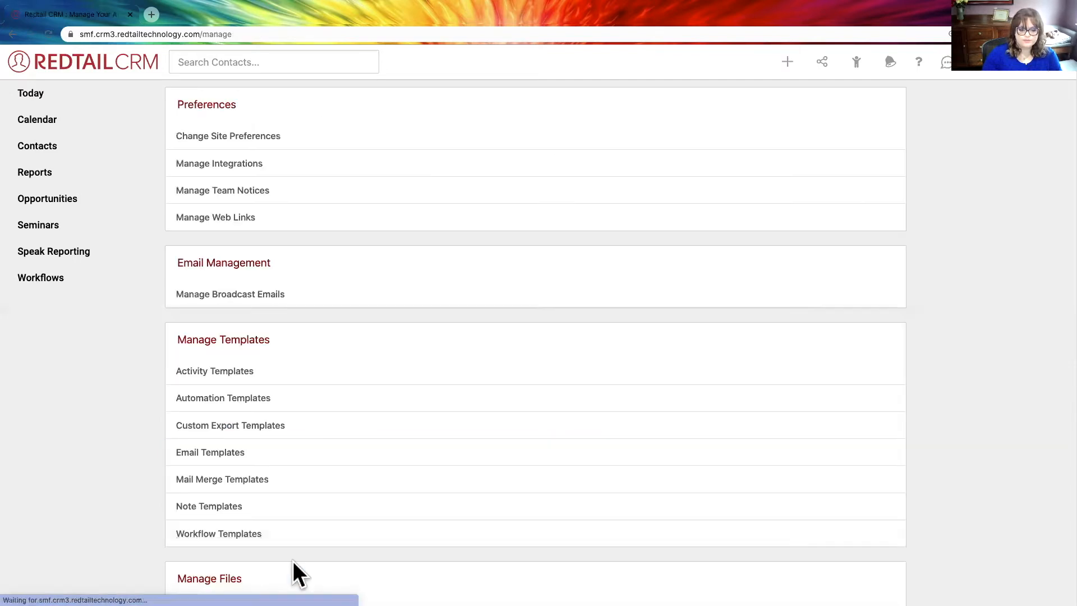
{"action": "left_click", "coordinate": [222, 427]}
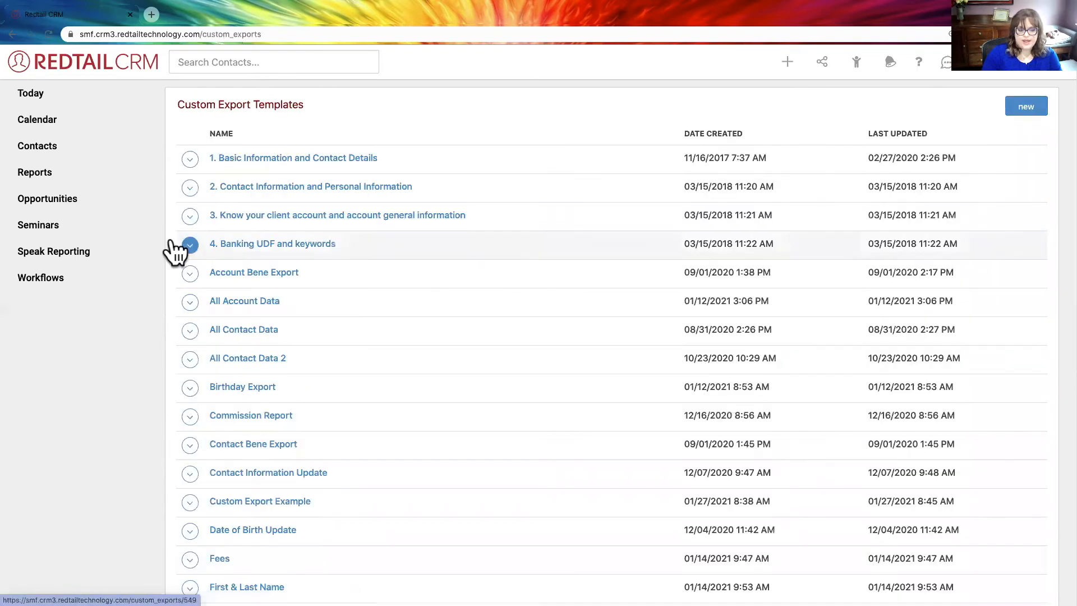
{"action": "left_click", "coordinate": [1017, 112]}
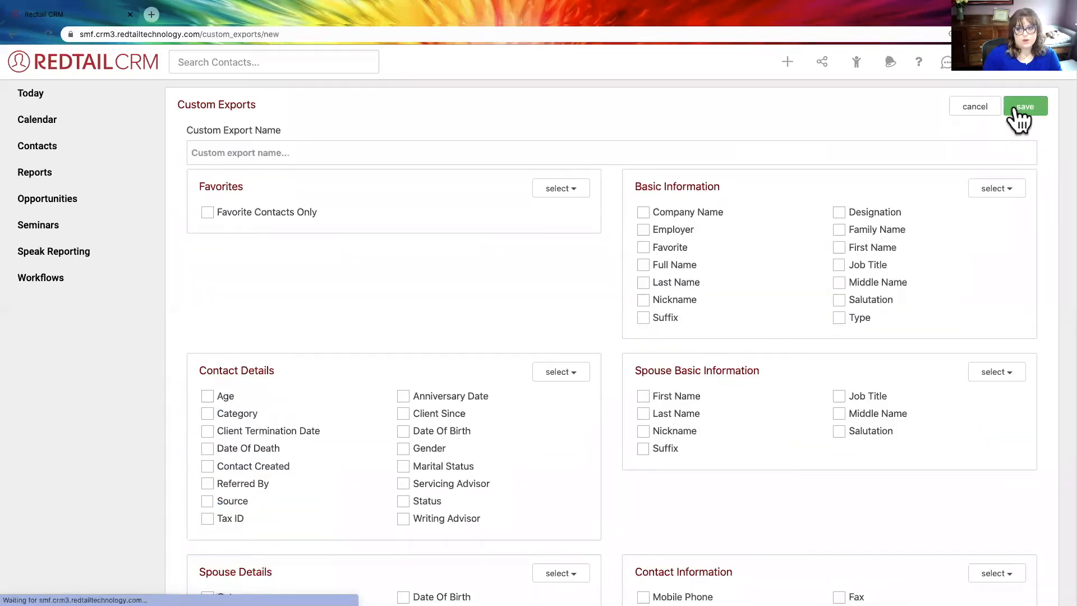
- Name the custom export **Keywords and include the Last Name and First Name fields from Basic Information
{"action": "left_click", "coordinate": [757, 147]}
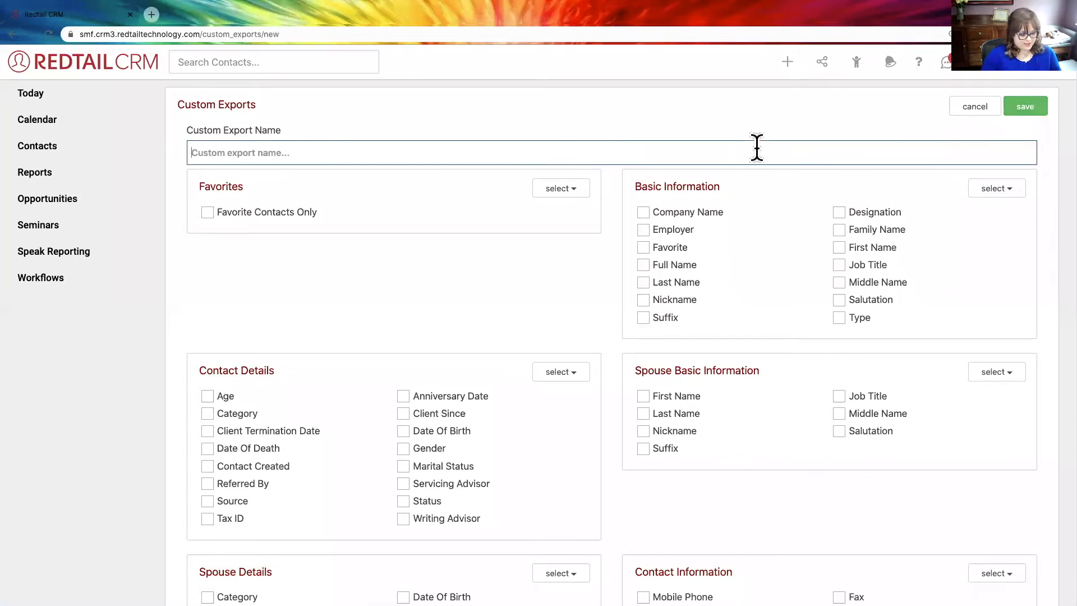
{"action": "type", "text": "**Key"}
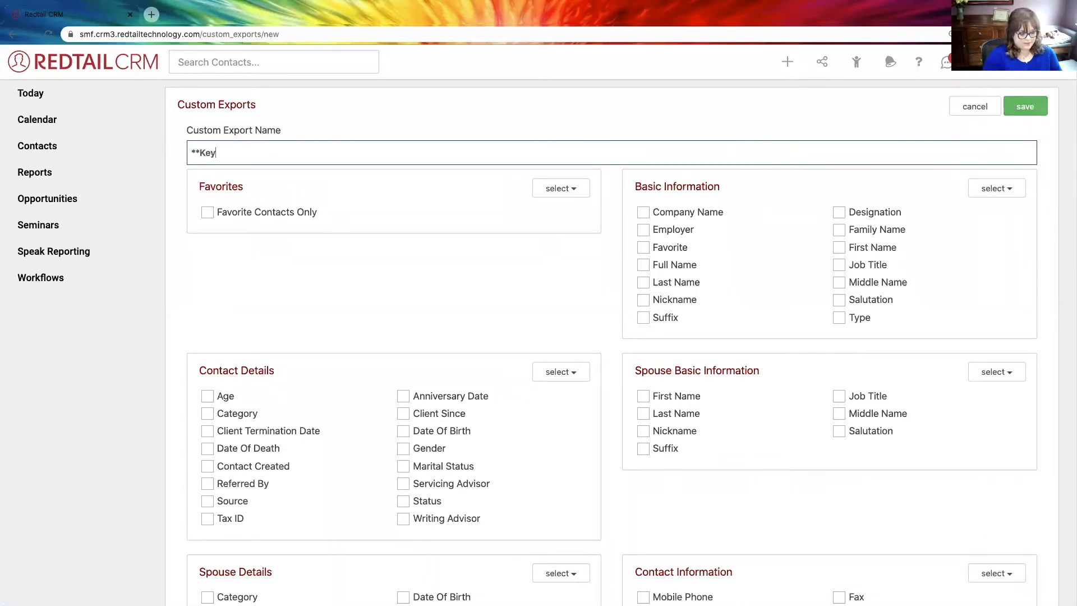
{"action": "type", "text": "wo"}
{"action": "key", "text": "BackSpace"}
{"action": "key", "text": "BackSpace"}
{"action": "key", "text": "BackSpace"}
{"action": "key", "text": "BackSpace"}
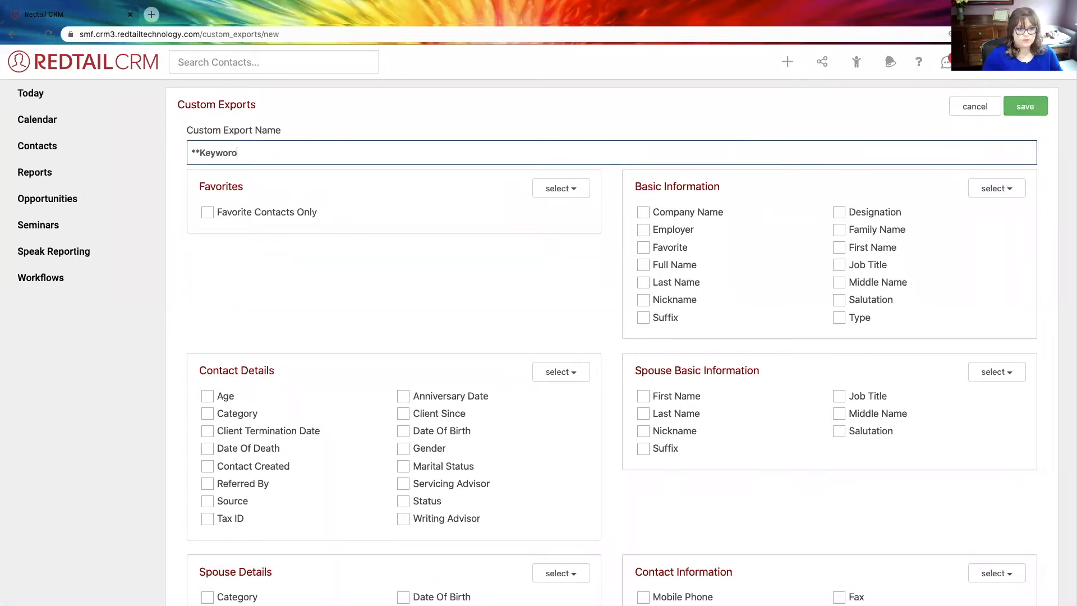
{"action": "type", "text": "rds"}
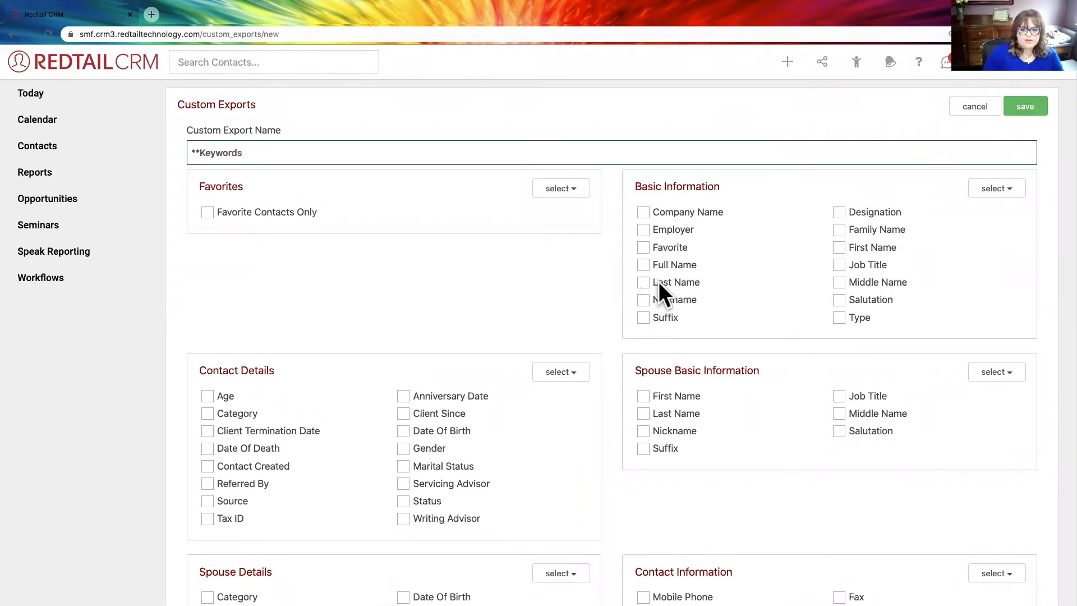
{"action": "left_click", "coordinate": [839, 247]}
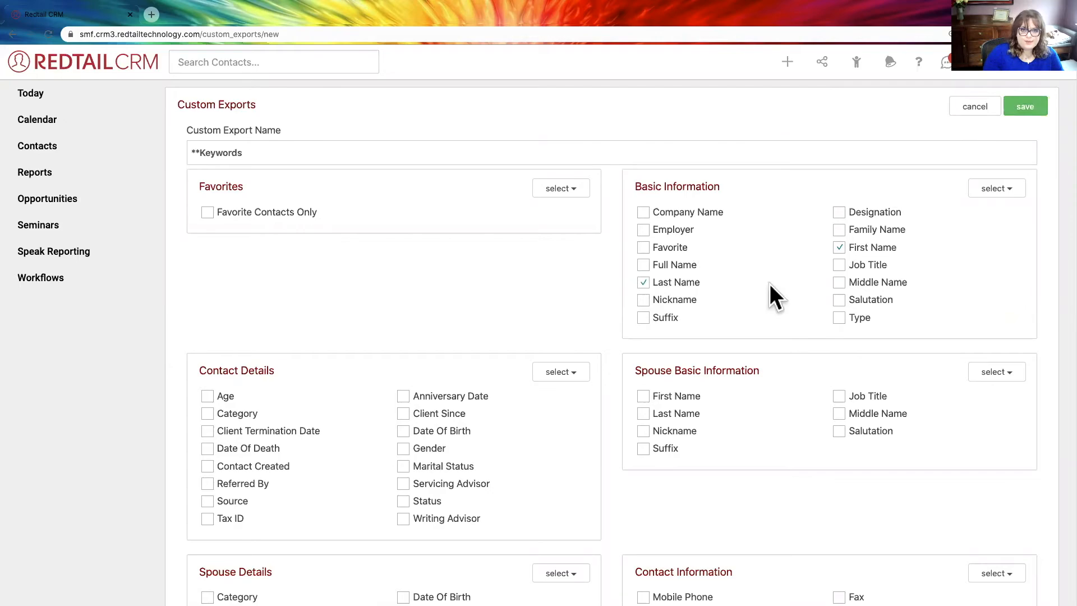
- Include all keywords in the export, and clear the whole keyword selection again
{"action": "scroll", "coordinate": [770, 286], "scroll_direction": "down", "scroll_amount": 1}
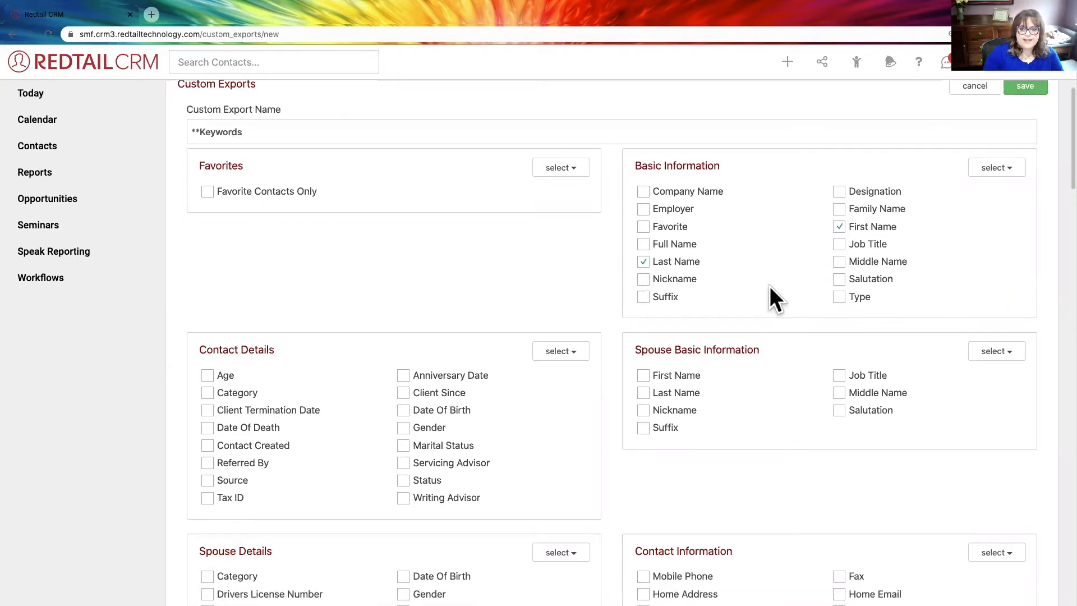
{"action": "scroll", "coordinate": [769, 286], "scroll_direction": "down", "scroll_amount": 8}
{"action": "scroll", "coordinate": [769, 286], "scroll_direction": "down", "scroll_amount": 20}
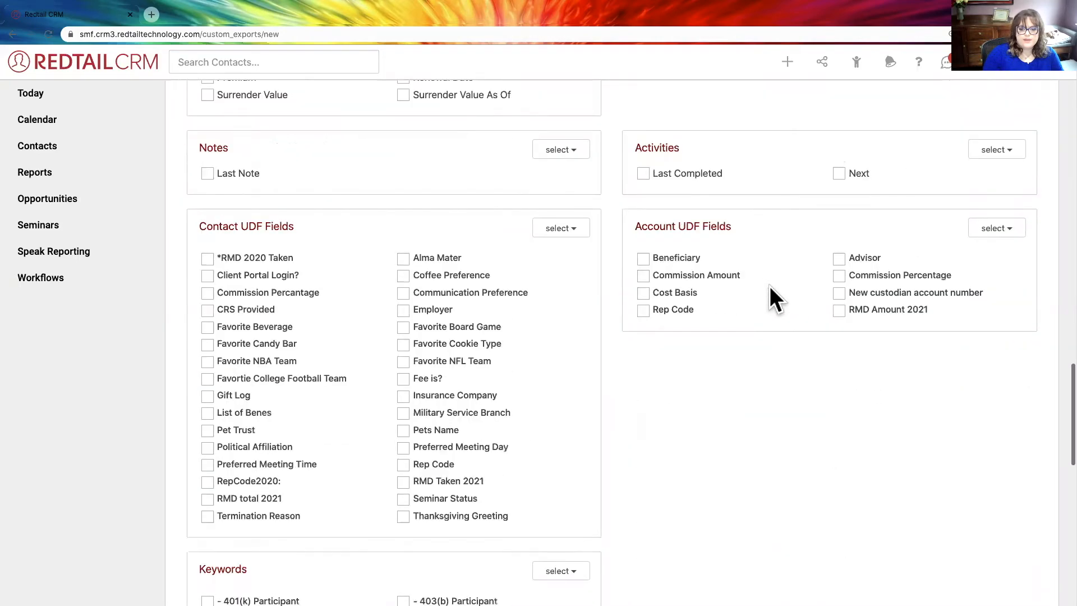
{"action": "scroll", "coordinate": [769, 286], "scroll_direction": "up", "scroll_amount": 9}
{"action": "scroll", "coordinate": [770, 286], "scroll_direction": "down", "scroll_amount": 3}
{"action": "scroll", "coordinate": [429, 207], "scroll_direction": "down", "scroll_amount": 5}
{"action": "scroll", "coordinate": [349, 181], "scroll_direction": "up", "scroll_amount": 2}
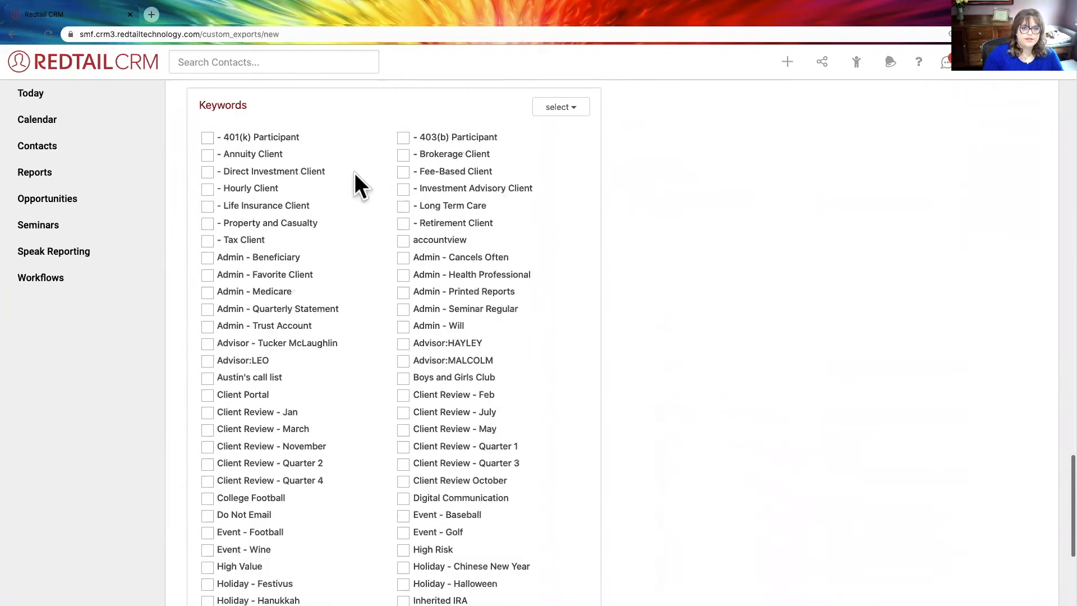
{"action": "left_click", "coordinate": [568, 118]}
{"action": "left_click", "coordinate": [529, 137]}
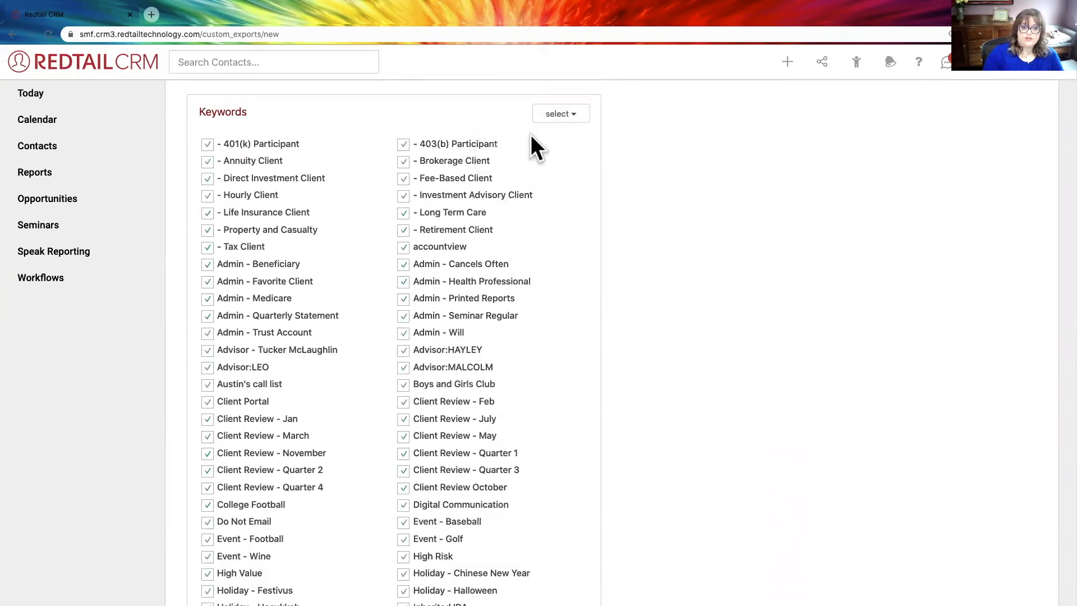
{"action": "left_click", "coordinate": [563, 115]}
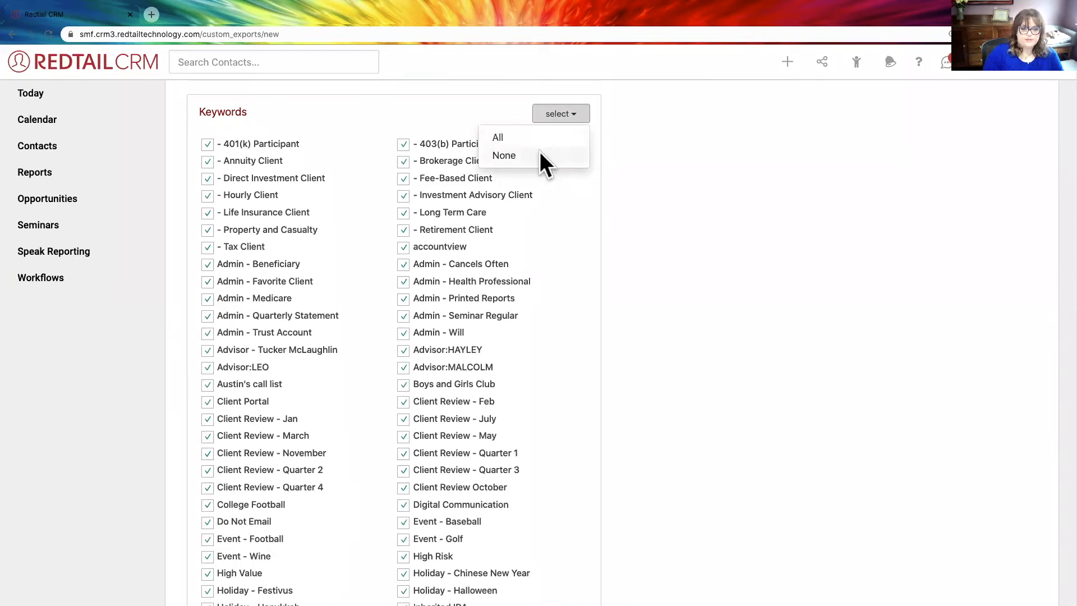
{"action": "left_click", "coordinate": [539, 153]}
- Include the keywords 401(k) Participant, Hourly Client, Property and Casualty, Admin - Beneficiary, Medicare and Trust Account, two advisor keywords, a call list and Client Portal
{"action": "left_click", "coordinate": [207, 144]}
{"action": "left_click", "coordinate": [208, 195]}
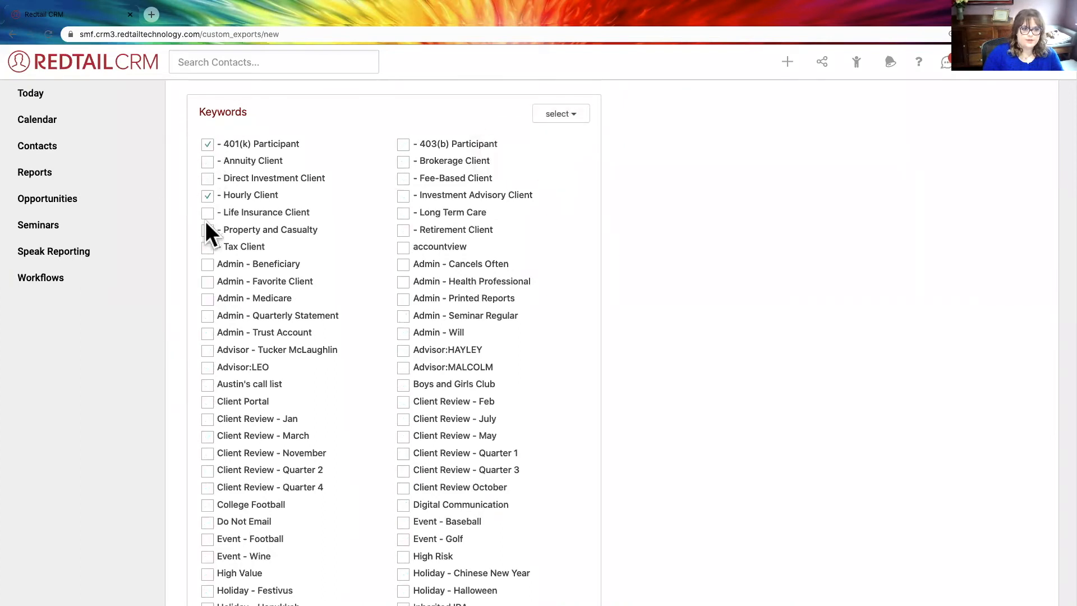
{"action": "left_click", "coordinate": [207, 264]}
{"action": "left_click", "coordinate": [207, 299]}
{"action": "left_click", "coordinate": [208, 332]}
{"action": "left_click", "coordinate": [208, 350]}
{"action": "left_click", "coordinate": [208, 368]}
{"action": "left_click", "coordinate": [208, 385]}
{"action": "left_click", "coordinate": [208, 402]}
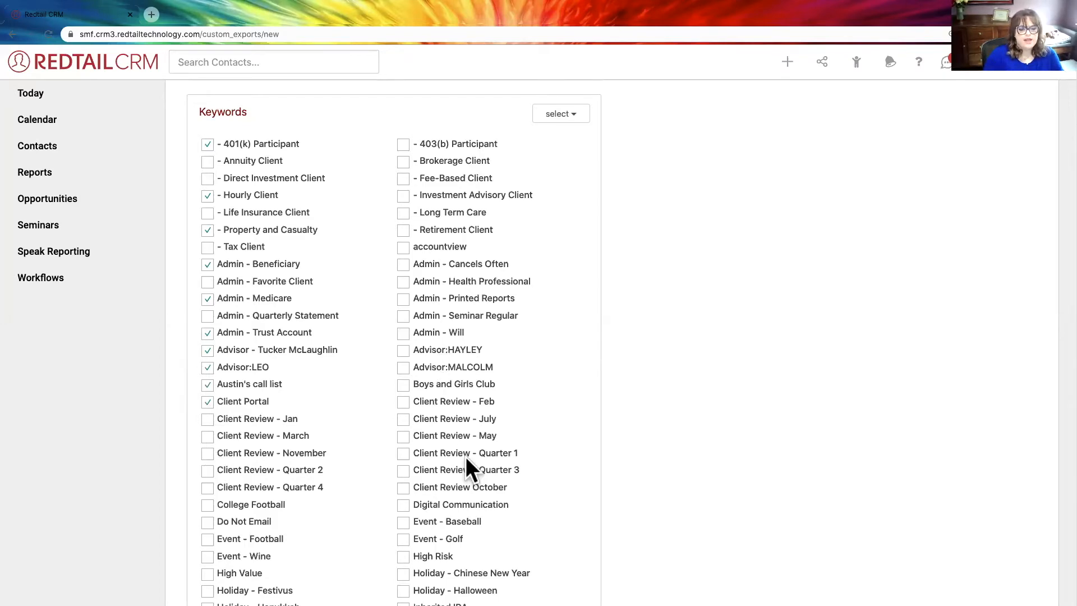
- Review the keyword selection and try to save the custom export under the name **Keywords
{"action": "scroll", "coordinate": [466, 458], "scroll_direction": "down", "scroll_amount": 5}
{"action": "scroll", "coordinate": [465, 456], "scroll_direction": "up", "scroll_amount": 6}
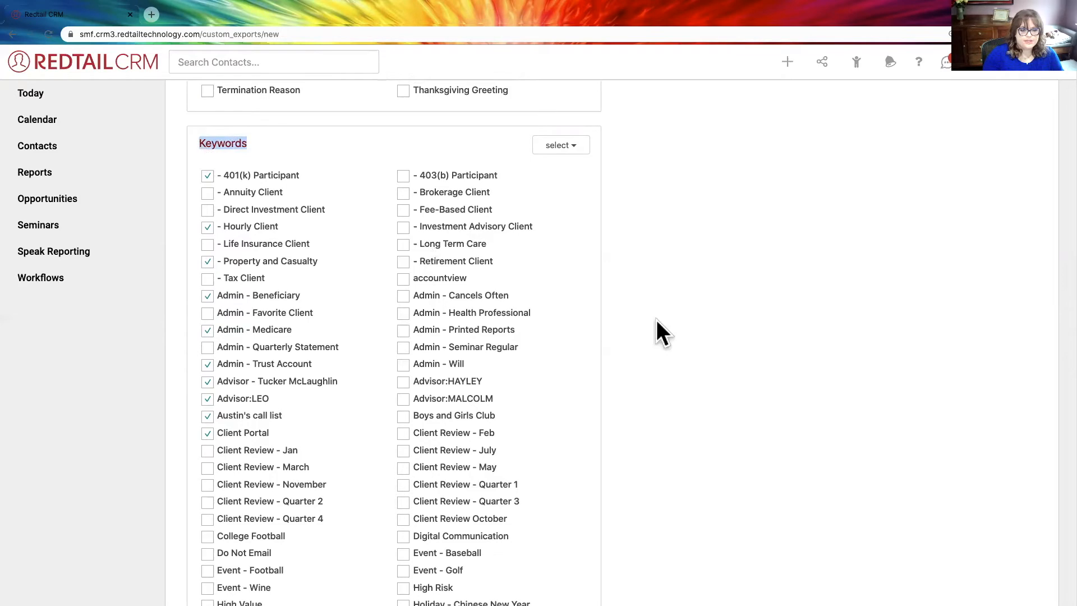
{"action": "scroll", "coordinate": [654, 318], "scroll_direction": "down", "scroll_amount": 8}
{"action": "scroll", "coordinate": [656, 319], "scroll_direction": "up", "scroll_amount": 12}
{"action": "scroll", "coordinate": [656, 320], "scroll_direction": "up", "scroll_amount": 20}
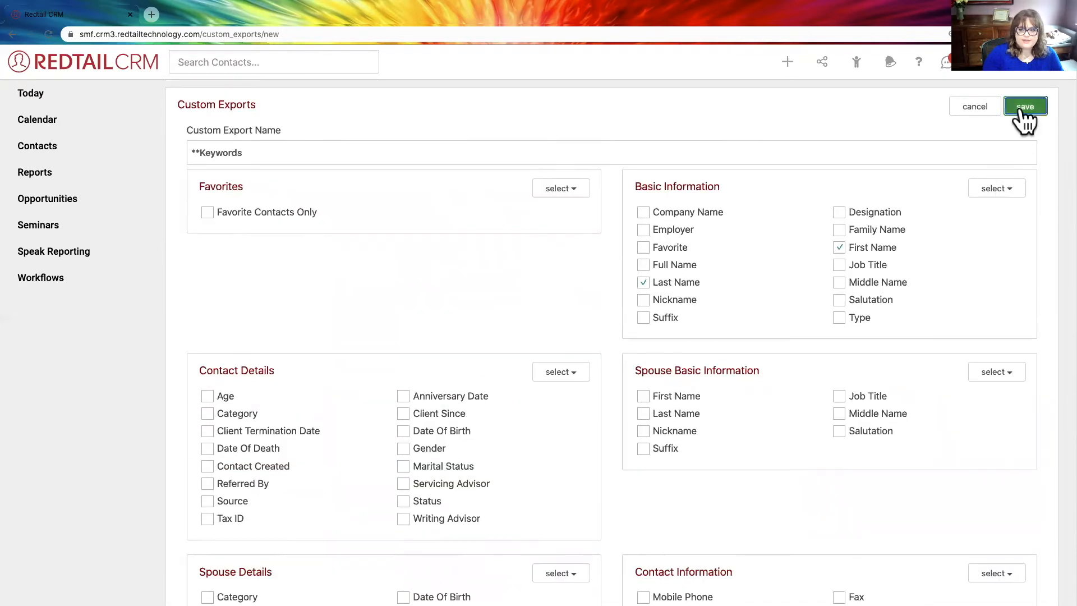
{"action": "left_click", "coordinate": [1020, 111]}
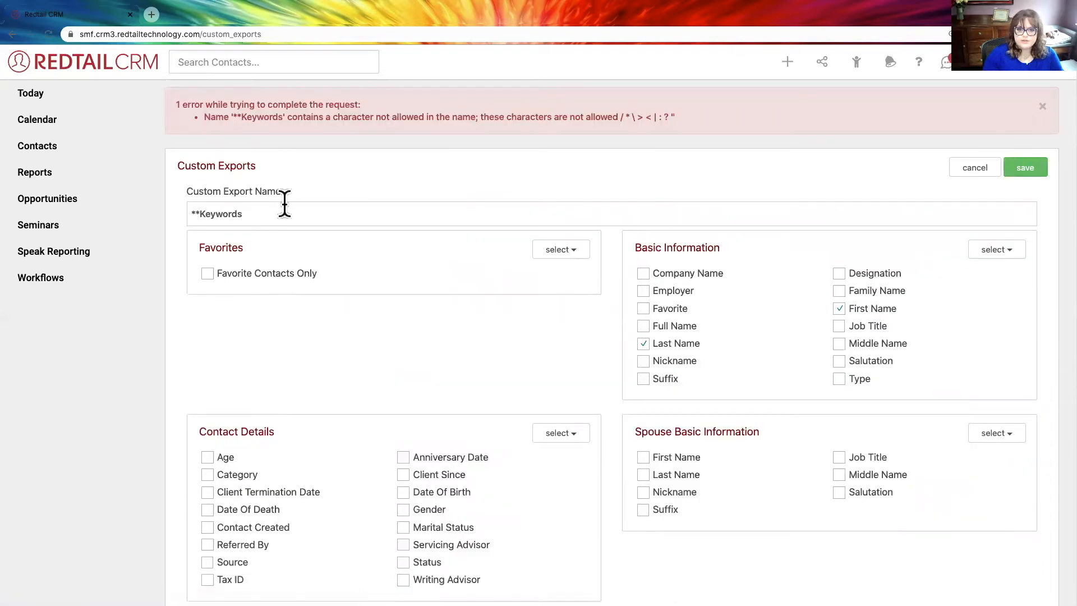
- Remove the asterisks from the export name, save the template, and cancel the field ordering
{"action": "left_click_drag", "start_coordinate": [200, 213], "coordinate": [171, 209]}
{"action": "key", "text": "BackSpace"}
{"action": "left_click", "coordinate": [1028, 168]}
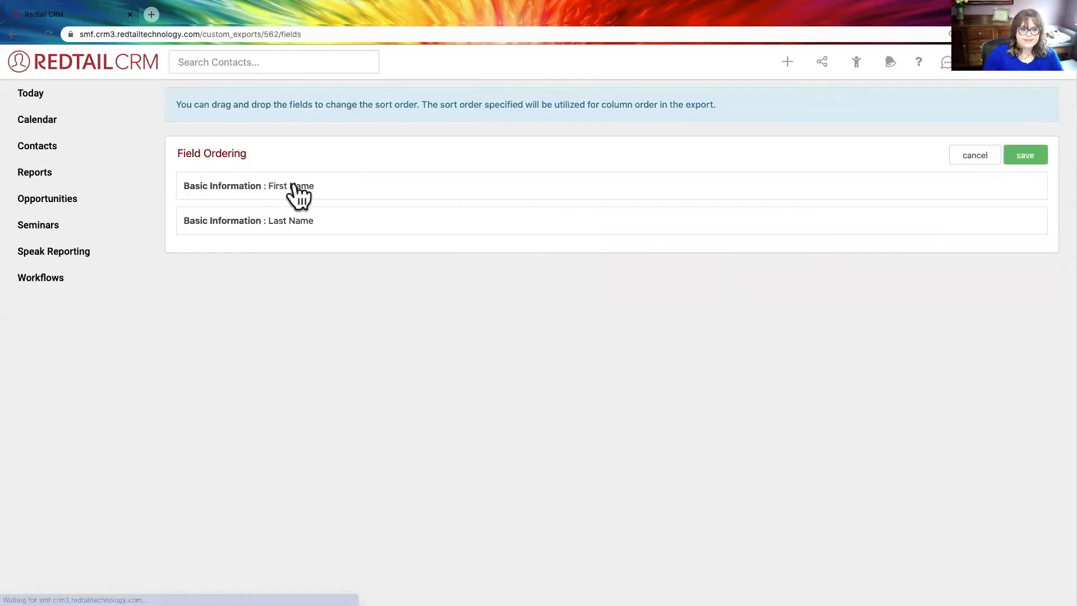
{"action": "left_click", "coordinate": [990, 160]}
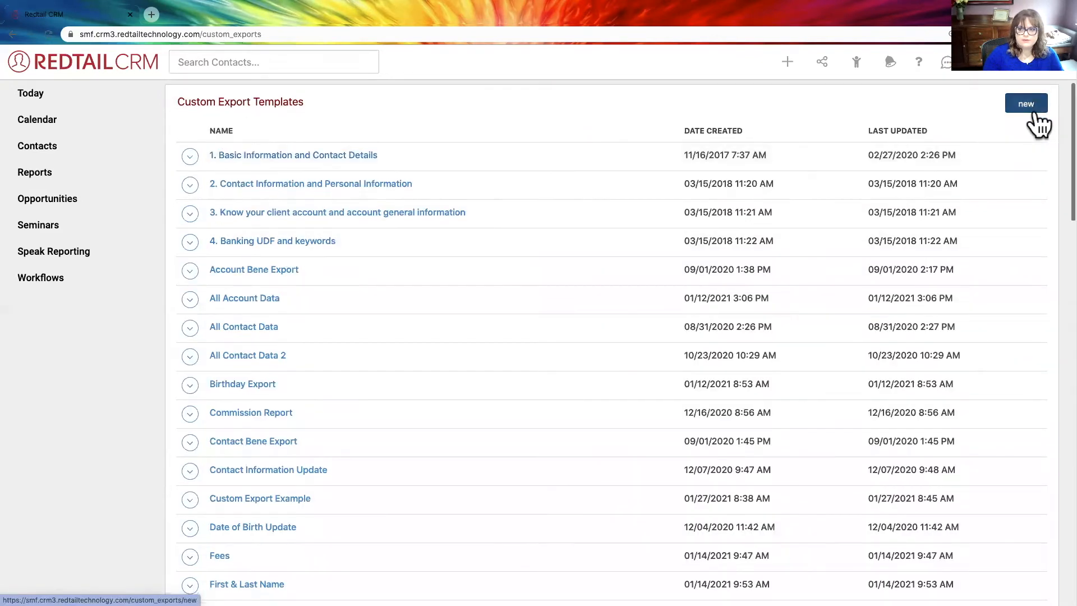
- Start another custom export template named Keywords and include the Full Name field
{"action": "left_click", "coordinate": [1039, 112]}
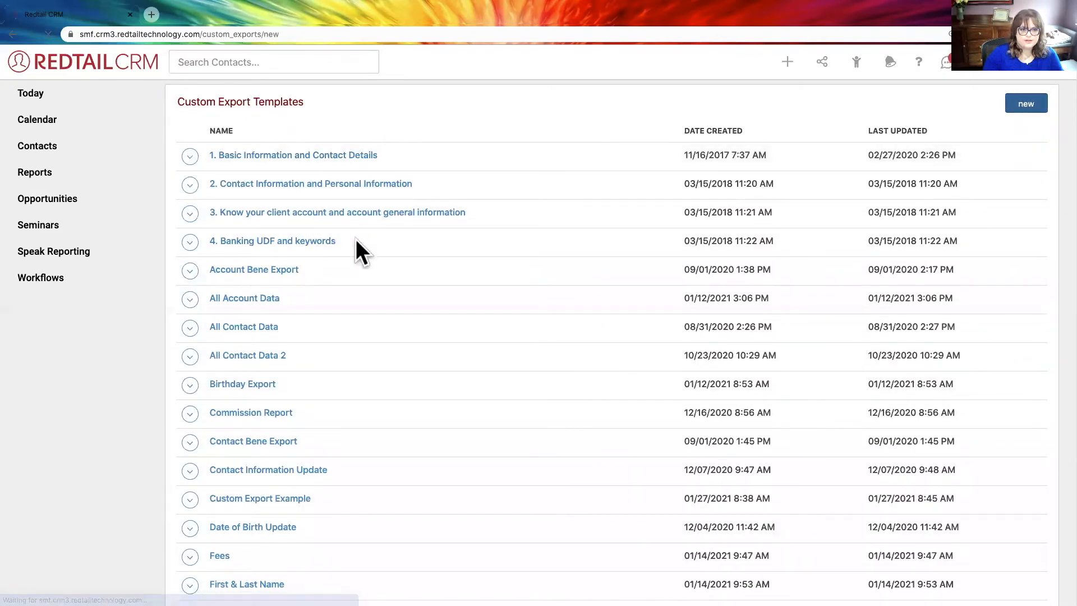
{"action": "left_click", "coordinate": [243, 150]}
{"action": "type", "text": "Keywords"}
{"action": "left_click", "coordinate": [650, 270]}
- Include all available keywords in the Keywords custom export template
{"action": "scroll", "coordinate": [662, 362], "scroll_direction": "down", "scroll_amount": 20}
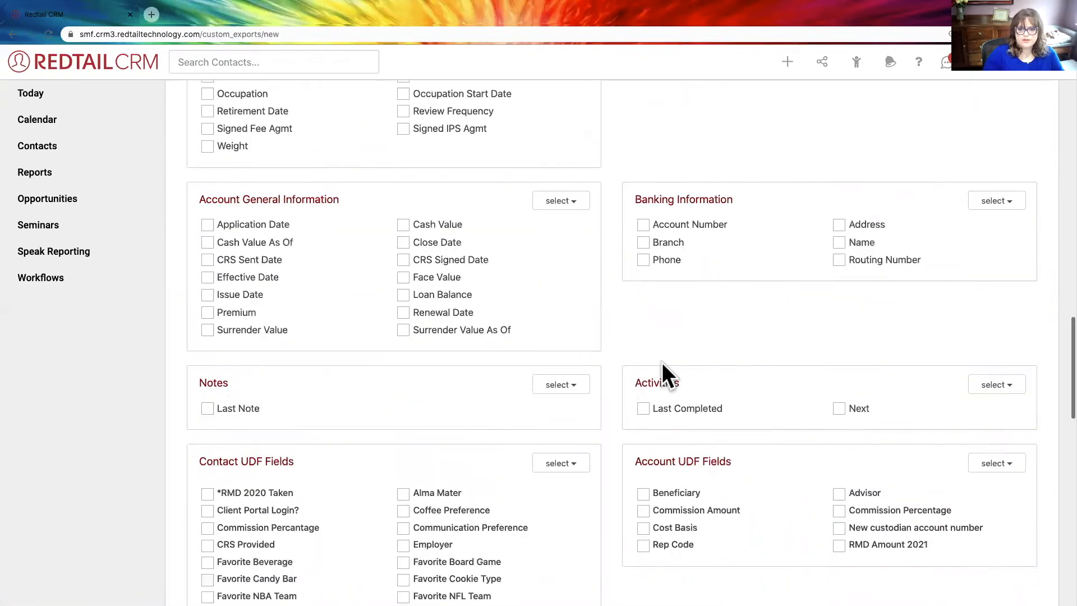
{"action": "scroll", "coordinate": [281, 238], "scroll_direction": "up", "scroll_amount": 3}
{"action": "left_click", "coordinate": [207, 181]}
{"action": "scroll", "coordinate": [328, 185], "scroll_direction": "up", "scroll_amount": 2}
{"action": "scroll", "coordinate": [328, 185], "scroll_direction": "up", "scroll_amount": 4}
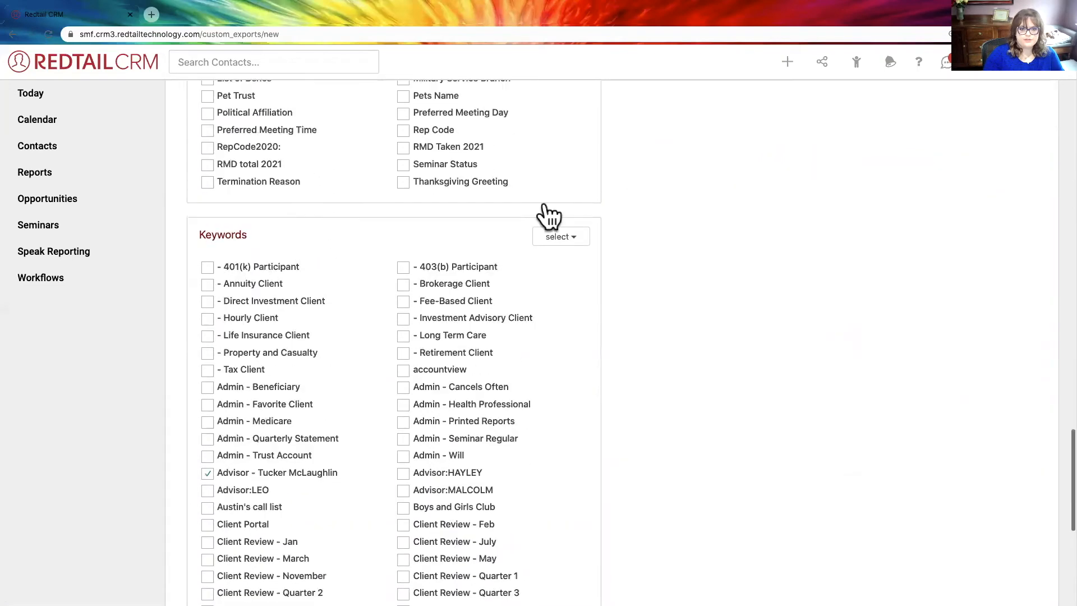
{"action": "left_click", "coordinate": [567, 238]}
{"action": "left_click", "coordinate": [540, 265]}
- Review the selected export fields, then save the template and its field ordering as listed
{"action": "scroll", "coordinate": [658, 286], "scroll_direction": "down", "scroll_amount": 5}
{"action": "scroll", "coordinate": [660, 280], "scroll_direction": "up", "scroll_amount": 17}
{"action": "scroll", "coordinate": [660, 279], "scroll_direction": "up", "scroll_amount": 20}
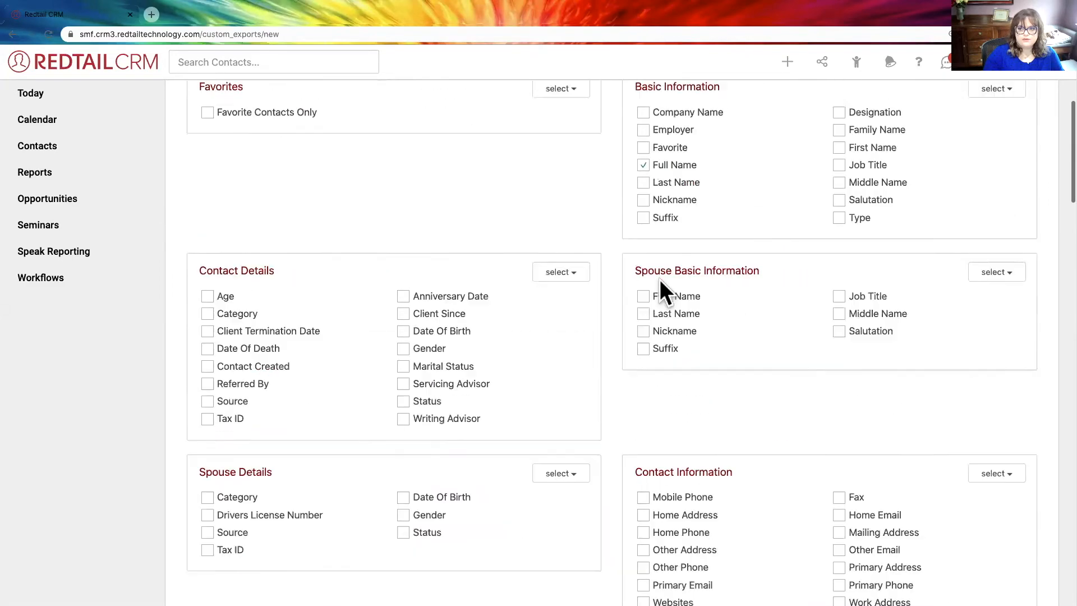
{"action": "left_click", "coordinate": [1014, 107]}
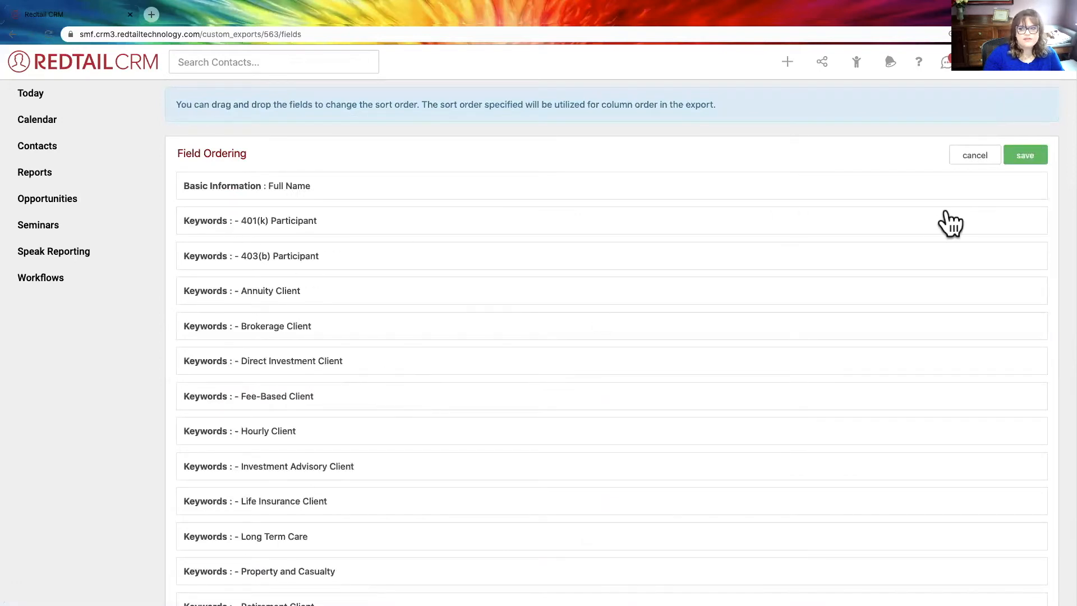
{"action": "left_click", "coordinate": [1019, 156]}
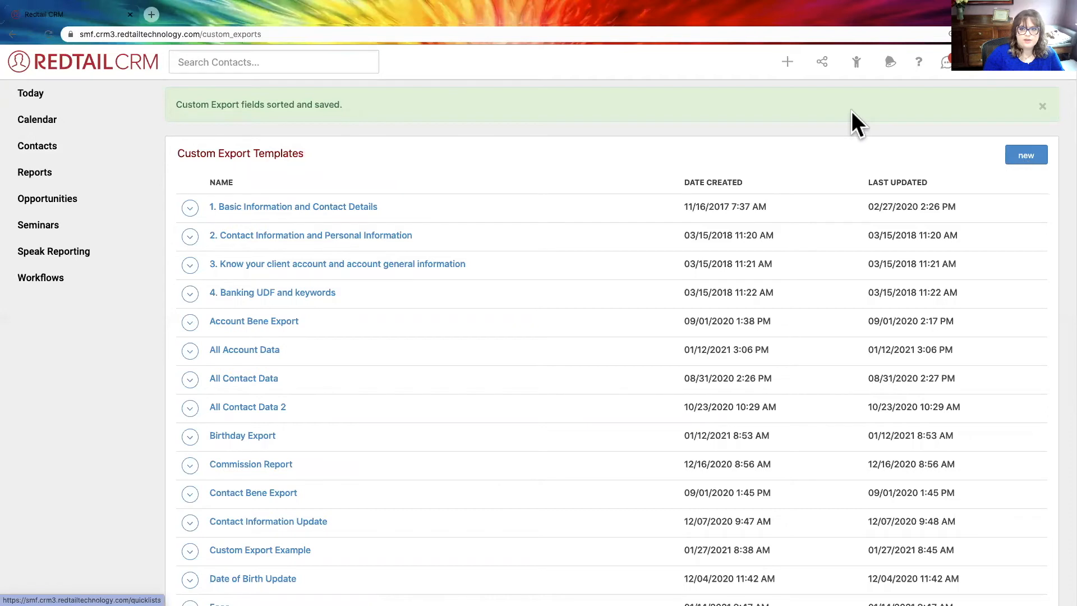
- Open the tag group of clients and select all contacts in its search results
{"action": "left_click", "coordinate": [860, 66]}
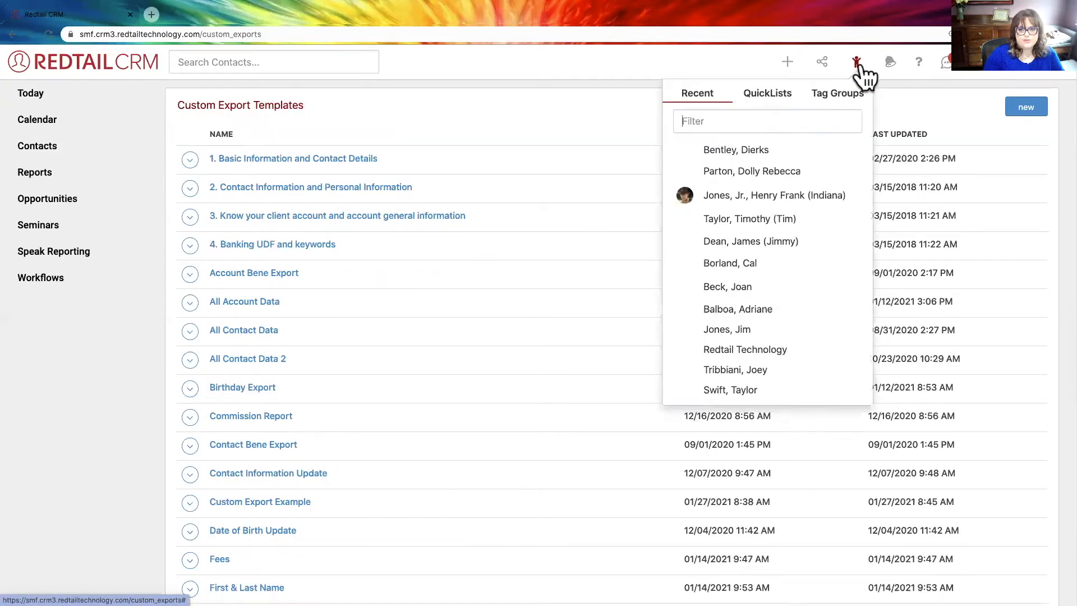
{"action": "left_click", "coordinate": [847, 98]}
{"action": "left_click", "coordinate": [783, 150]}
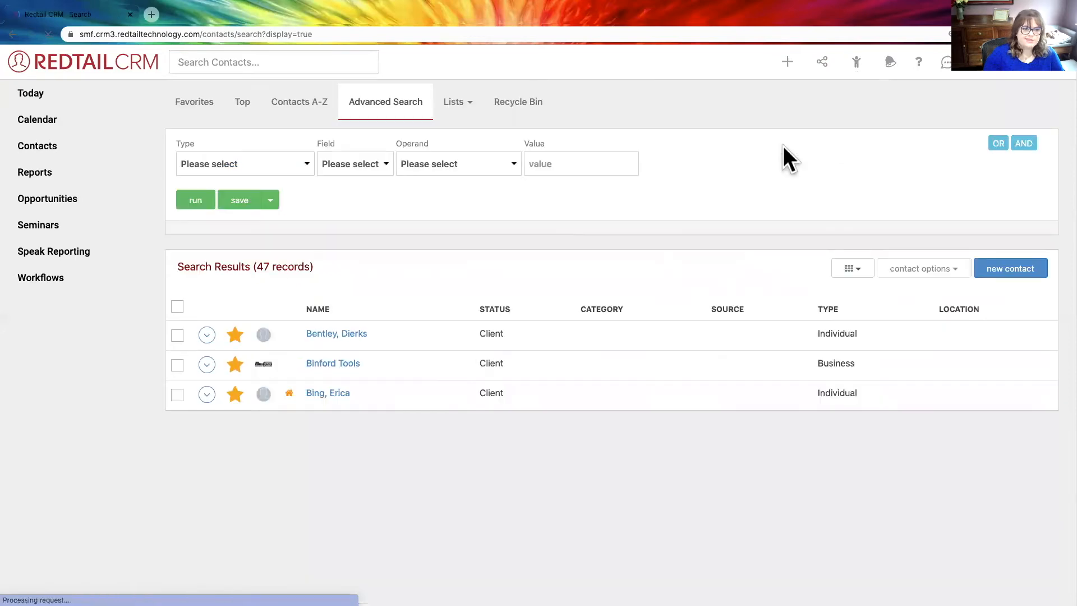
{"action": "left_click", "coordinate": [176, 310]}
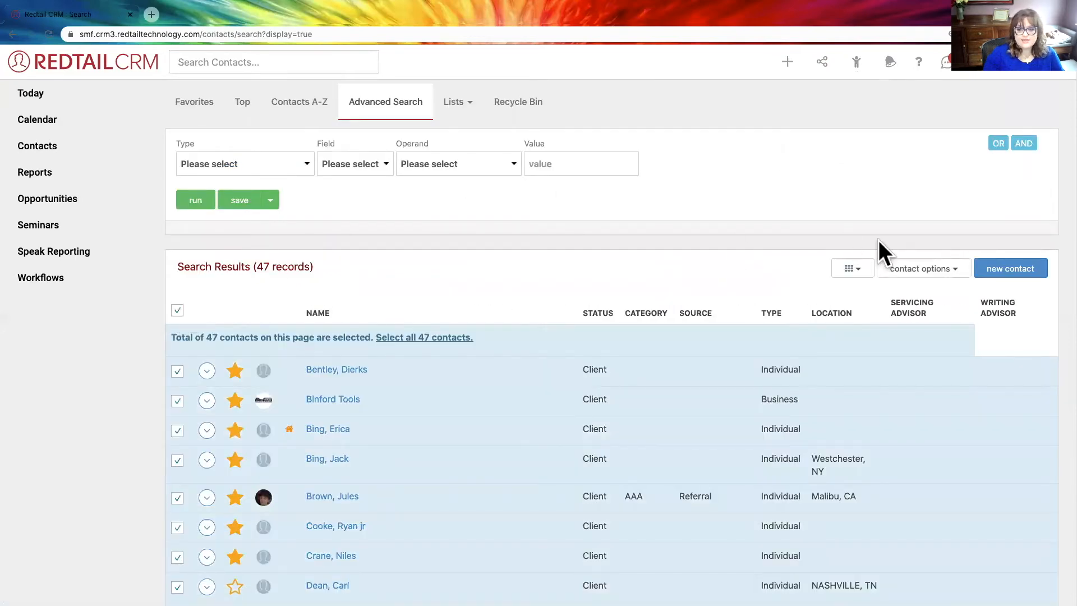
- Run a custom export of the selected contacts with the first Keywords template, close the export dialog, and switch to the PowerPoint slide show
{"action": "left_click", "coordinate": [916, 271]}
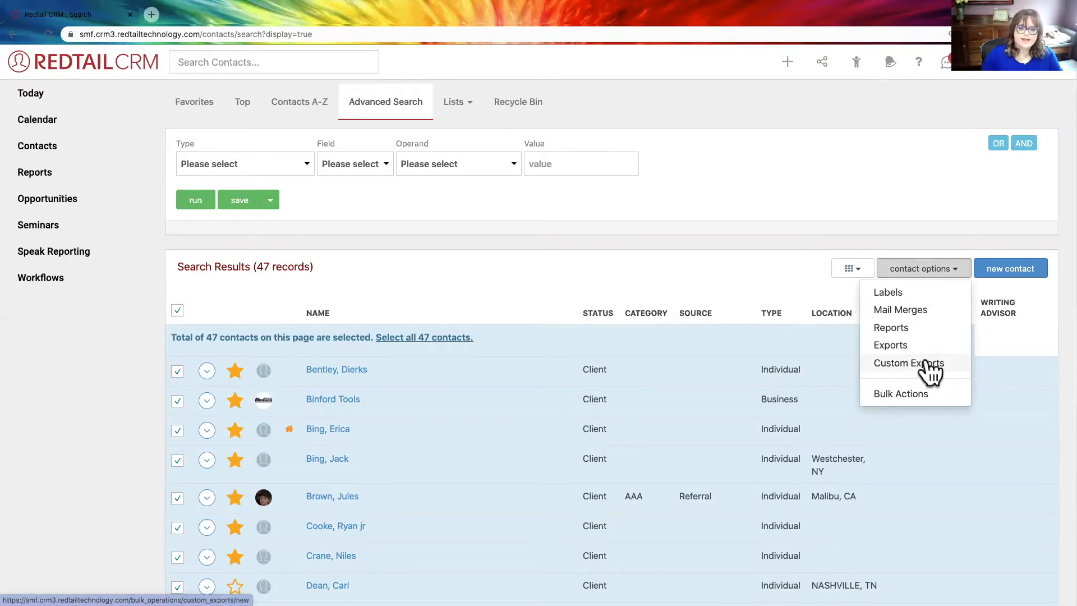
{"action": "left_click", "coordinate": [927, 360]}
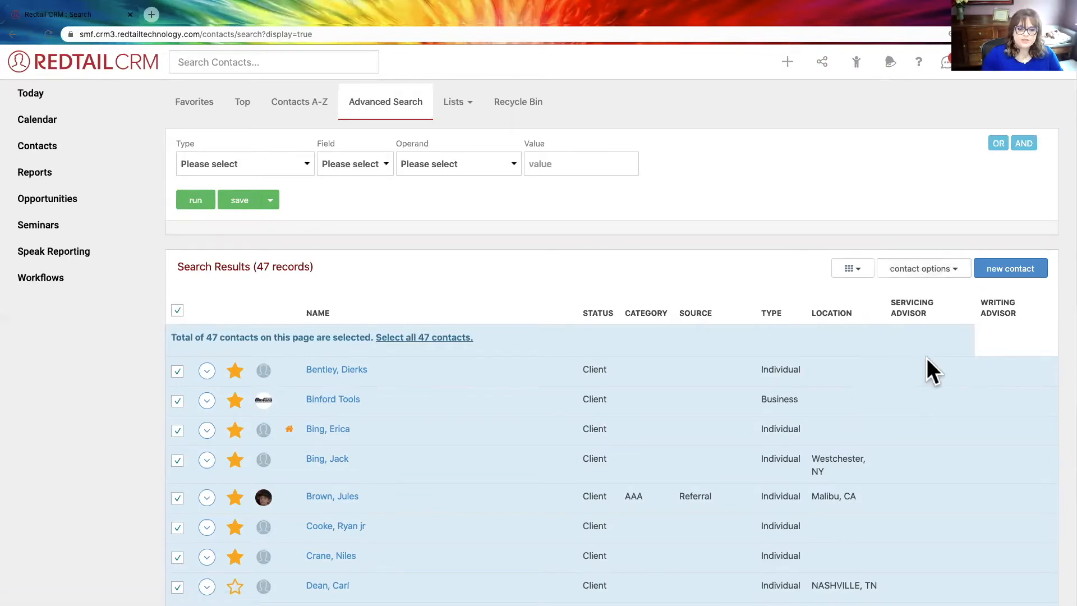
{"action": "left_click", "coordinate": [495, 198]}
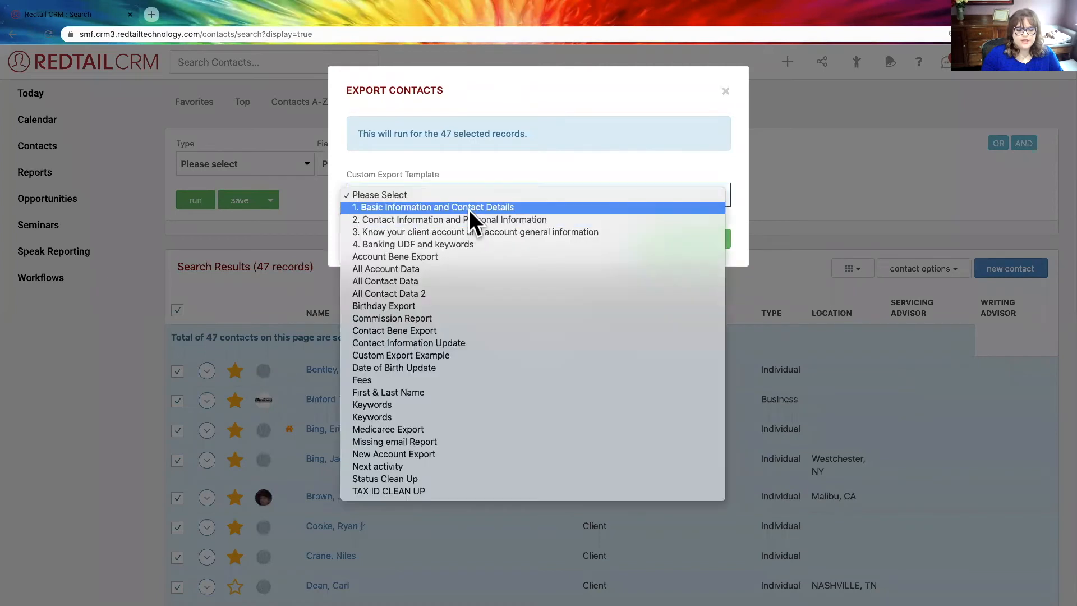
{"action": "left_click", "coordinate": [415, 405]}
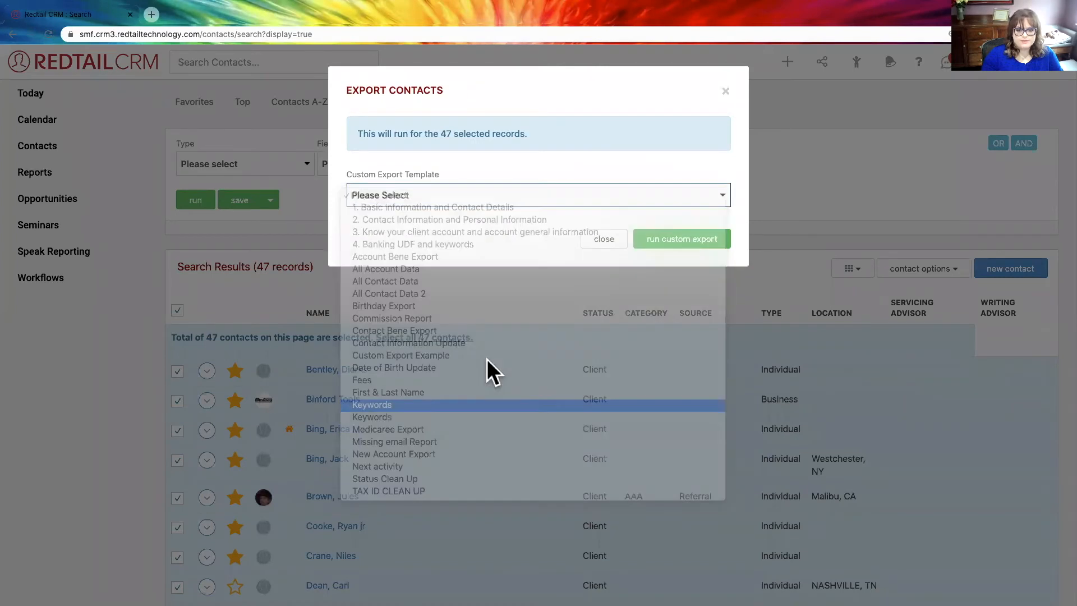
{"action": "left_click", "coordinate": [673, 241]}
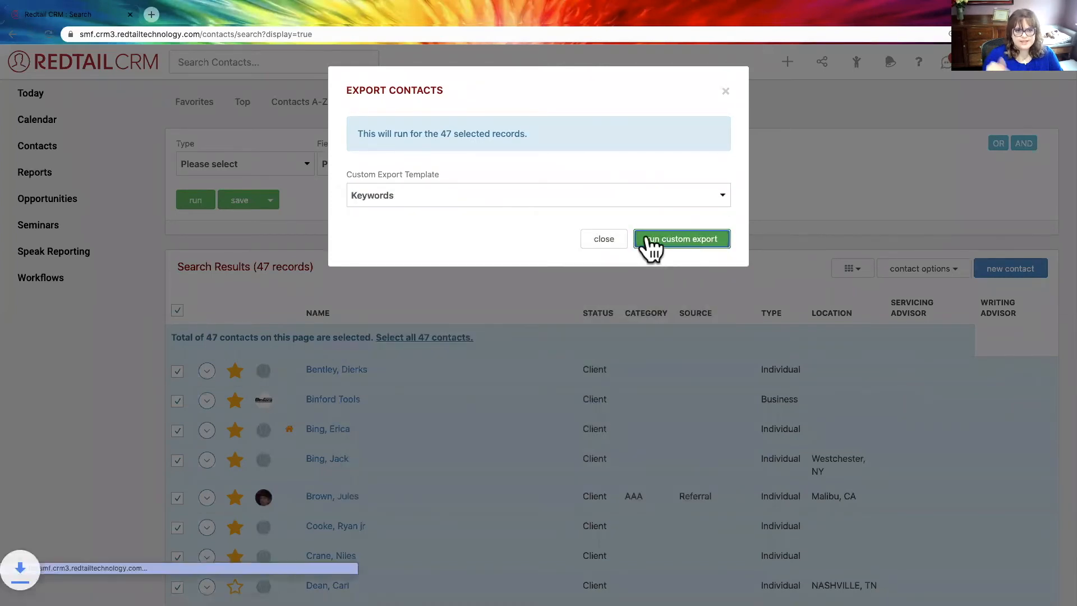
{"action": "left_click", "coordinate": [727, 91]}
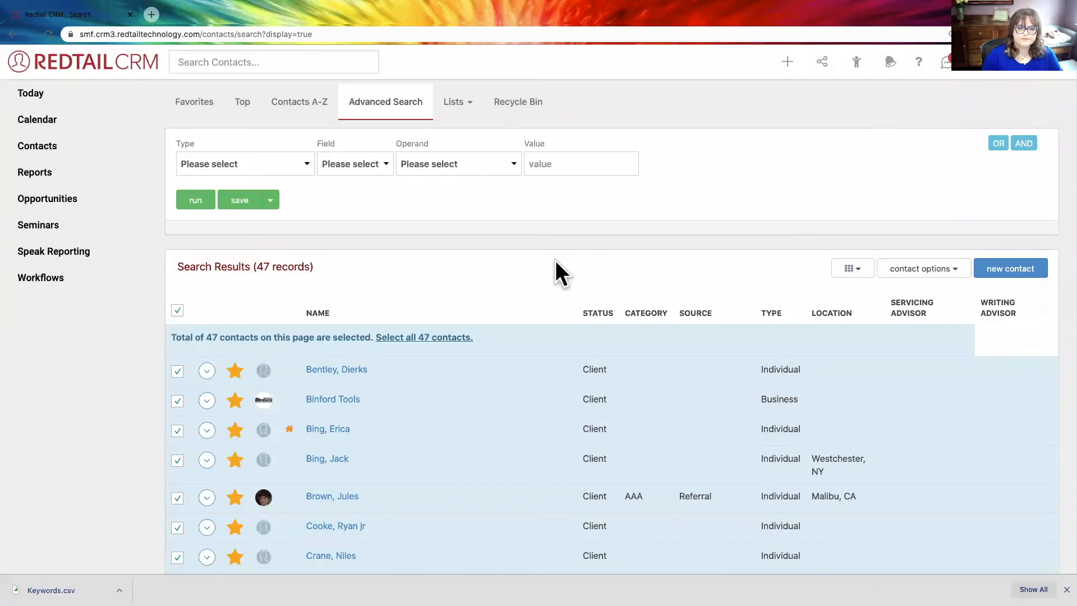
{"action": "key", "text": "super+Tab"}
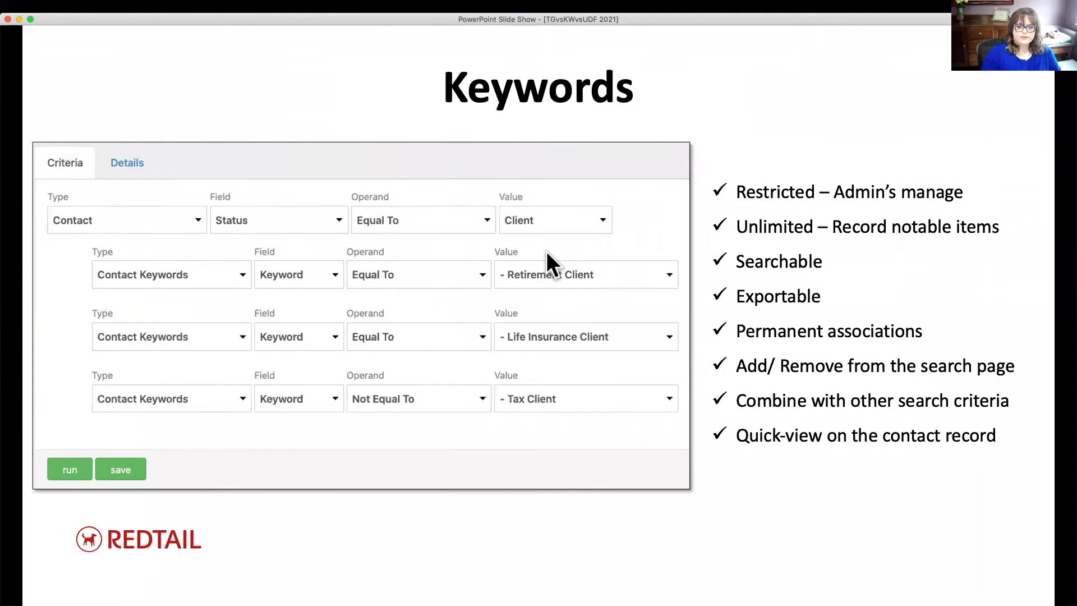
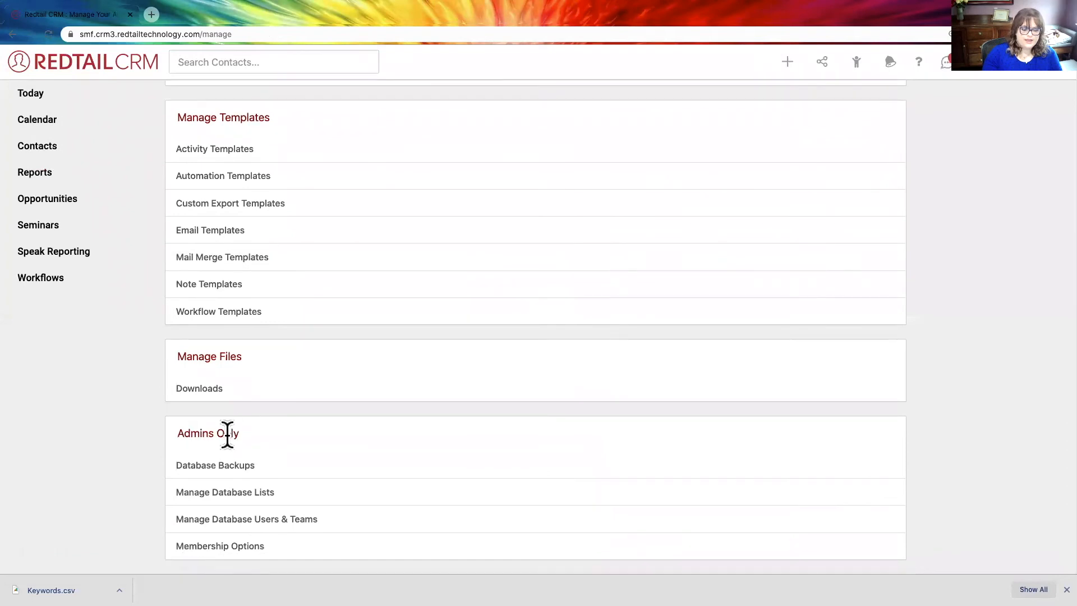
- Open the management page for database lists and review the available account and contact lists
{"action": "left_click", "coordinate": [217, 495]}
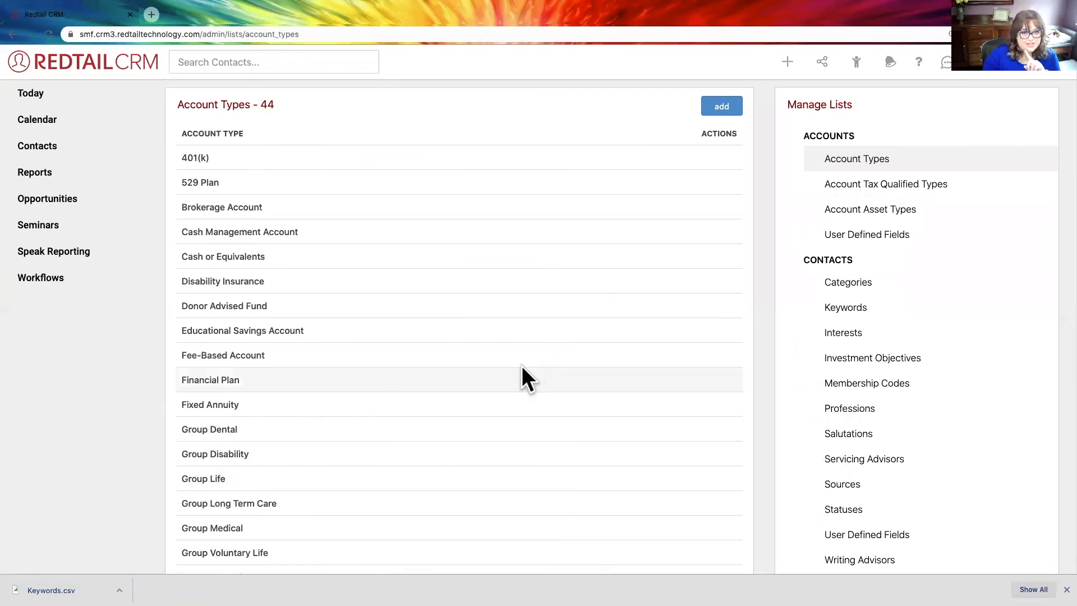
{"action": "left_click_drag", "start_coordinate": [858, 135], "coordinate": [821, 136]}
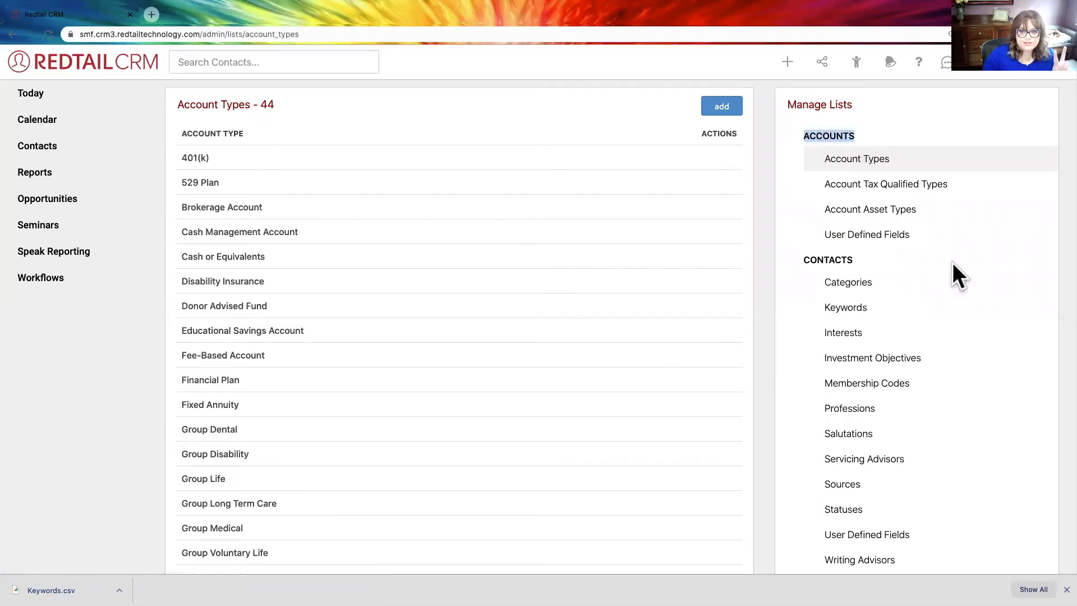
{"action": "mouse_move", "coordinate": [903, 235]}
{"action": "left_mouse_down"}
{"action": "mouse_move", "coordinate": [841, 234]}
{"action": "mouse_move", "coordinate": [879, 228]}
{"action": "mouse_move", "coordinate": [919, 242]}
{"action": "left_mouse_up"}
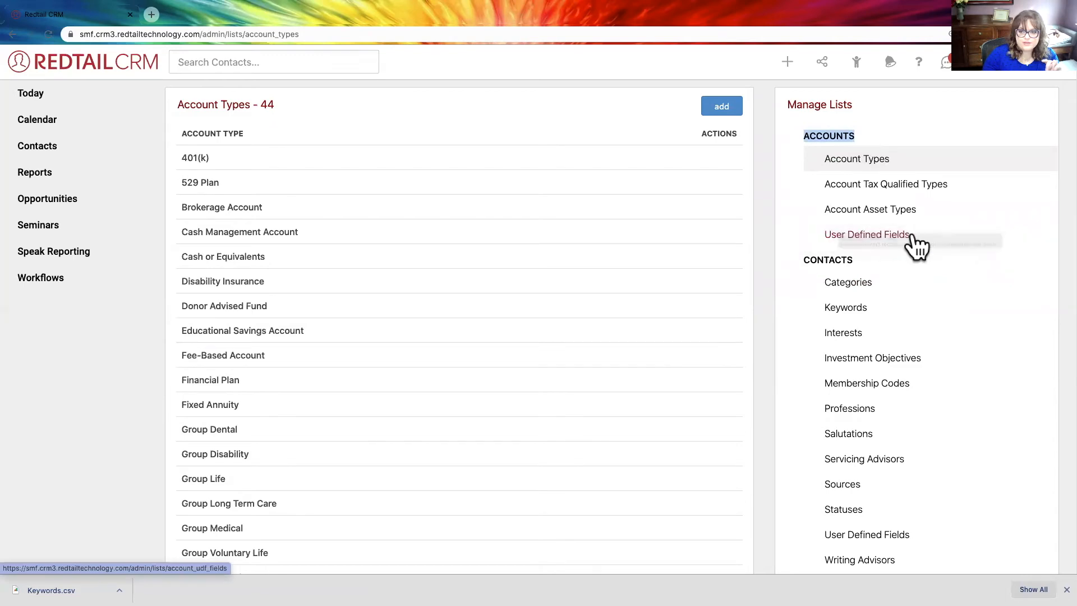
{"action": "scroll", "coordinate": [931, 264], "scroll_direction": "down", "scroll_amount": 4}
{"action": "scroll", "coordinate": [931, 269], "scroll_direction": "down", "scroll_amount": 1}
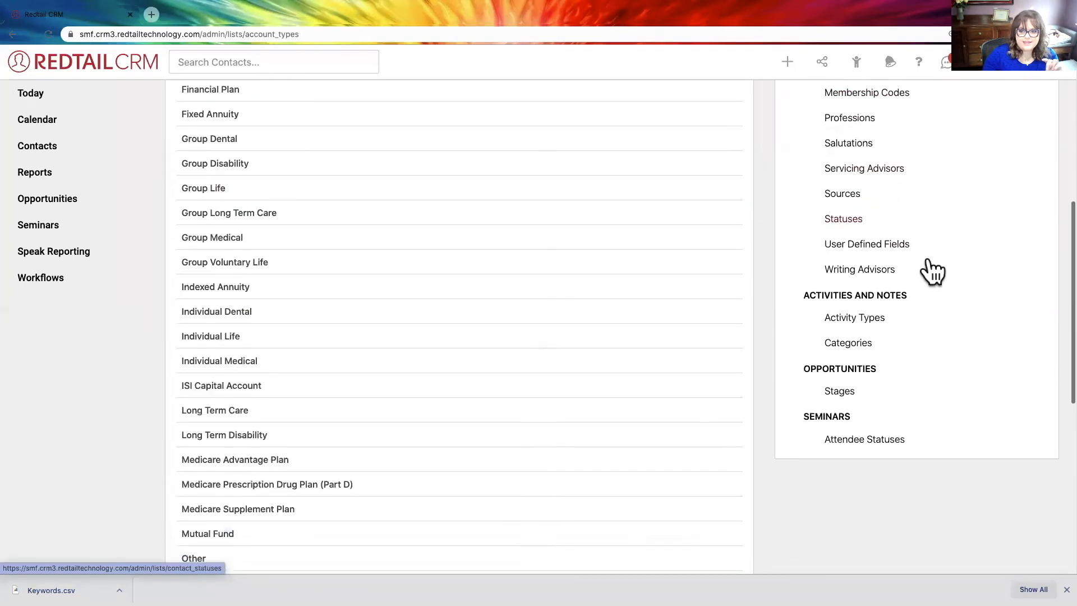
{"action": "scroll", "coordinate": [907, 266], "scroll_direction": "up", "scroll_amount": 3}
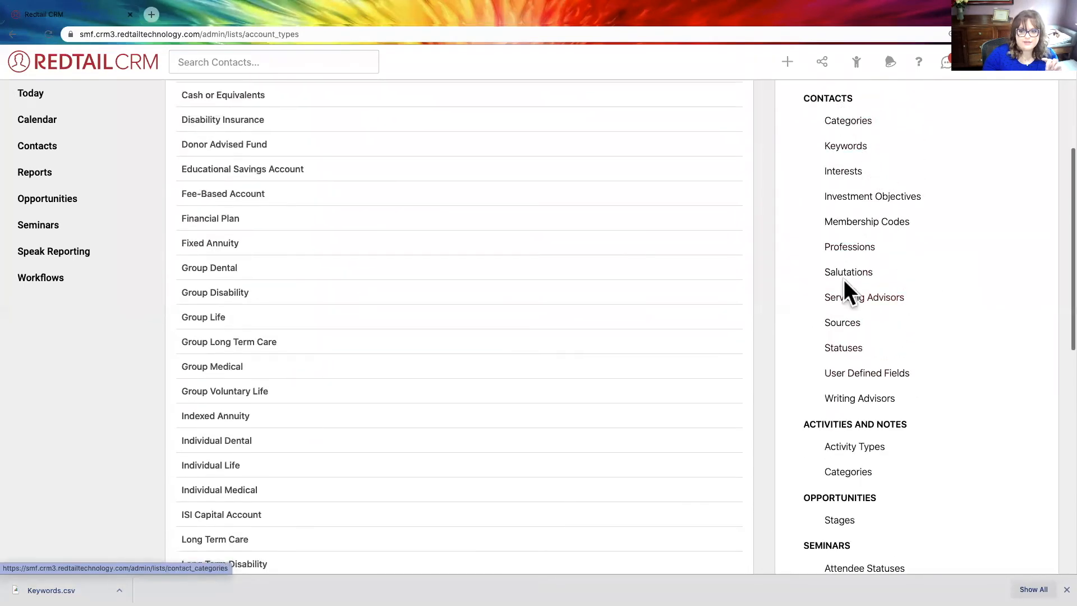
{"action": "scroll", "coordinate": [847, 305], "scroll_direction": "down", "scroll_amount": 1}
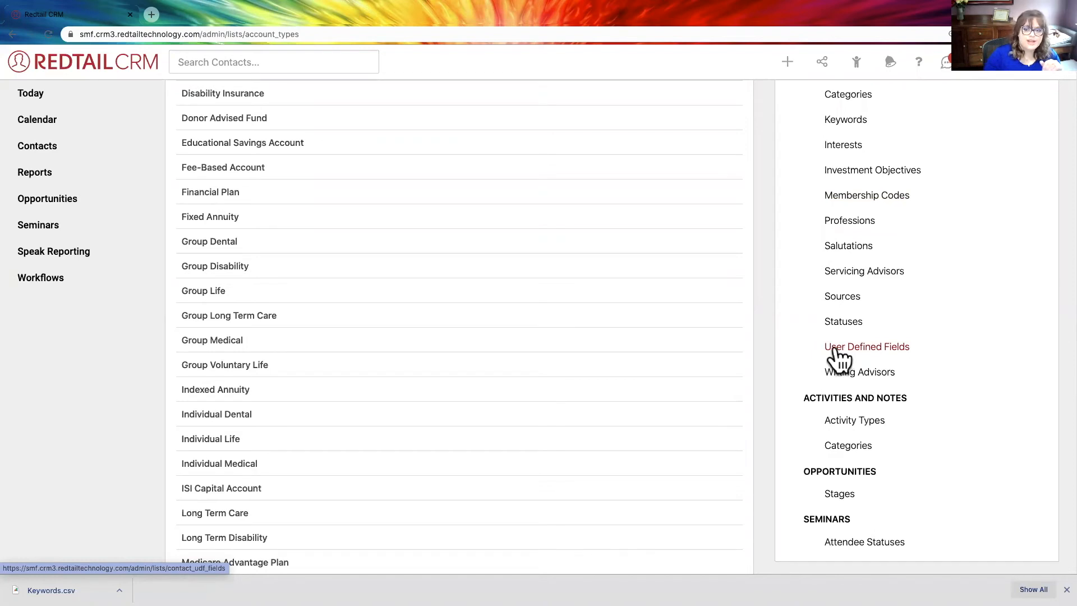
{"action": "scroll", "coordinate": [869, 359], "scroll_direction": "up", "scroll_amount": 1}
{"action": "scroll", "coordinate": [871, 361], "scroll_direction": "down", "scroll_amount": 1}
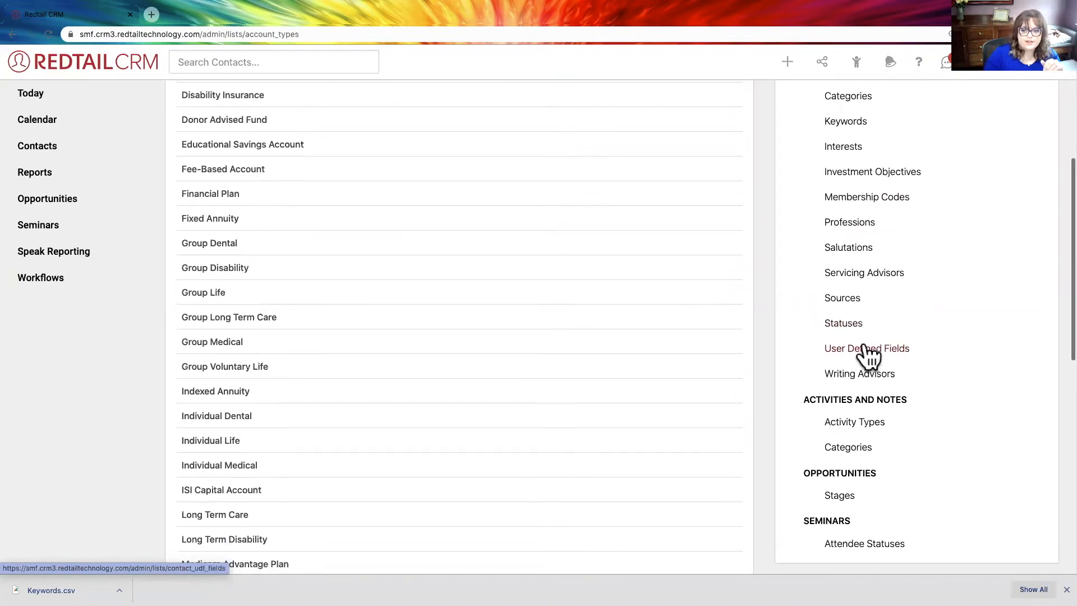
- Open the list of user defined fields for contacts
{"action": "left_click", "coordinate": [862, 347]}
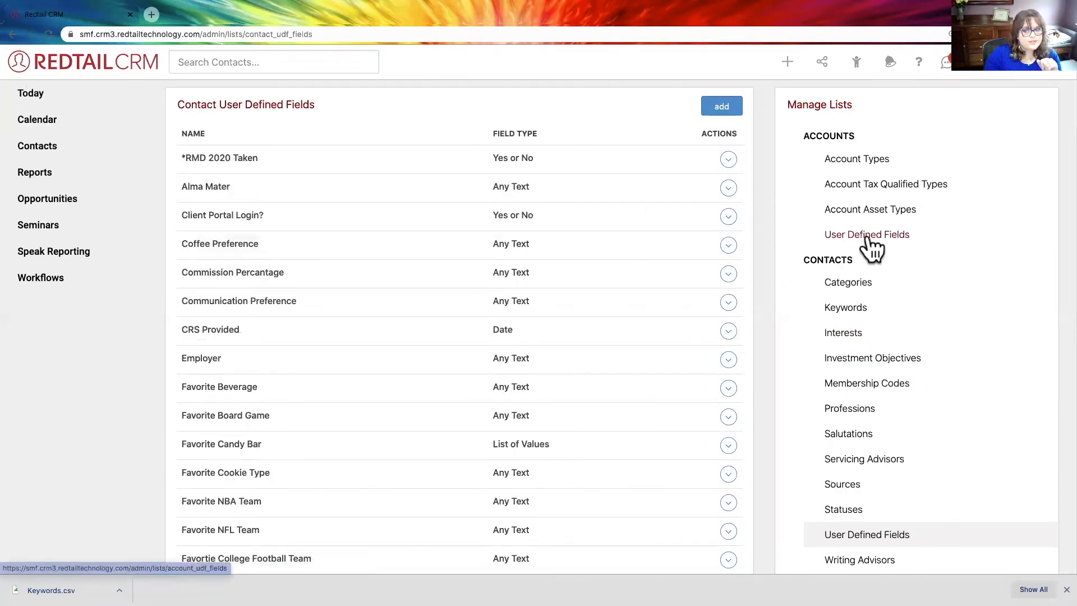
{"action": "scroll", "coordinate": [898, 258], "scroll_direction": "down", "scroll_amount": 5}
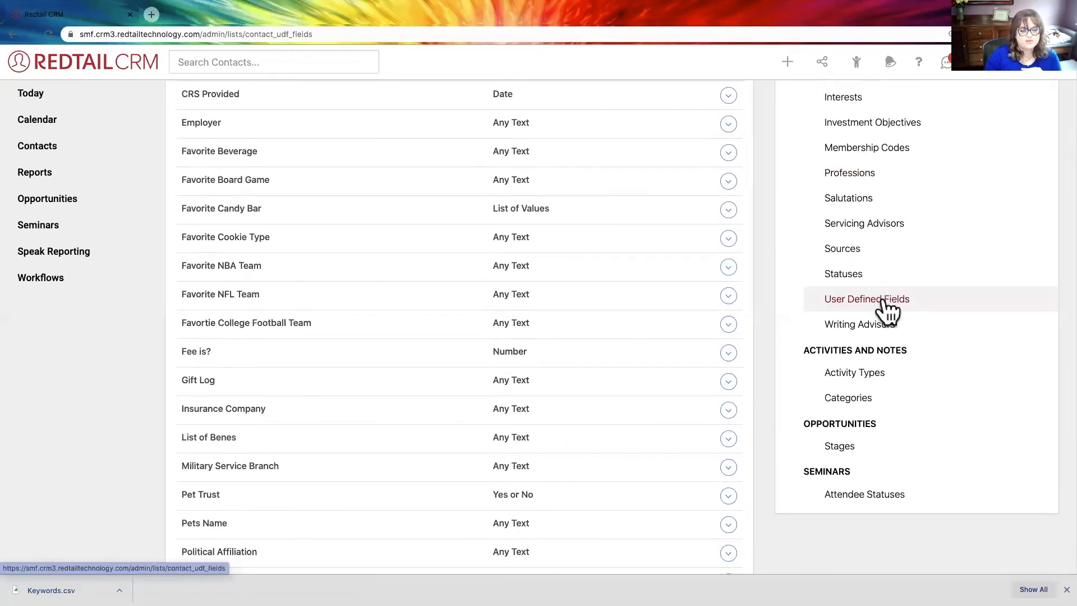
{"action": "scroll", "coordinate": [766, 242], "scroll_direction": "up", "scroll_amount": 5}
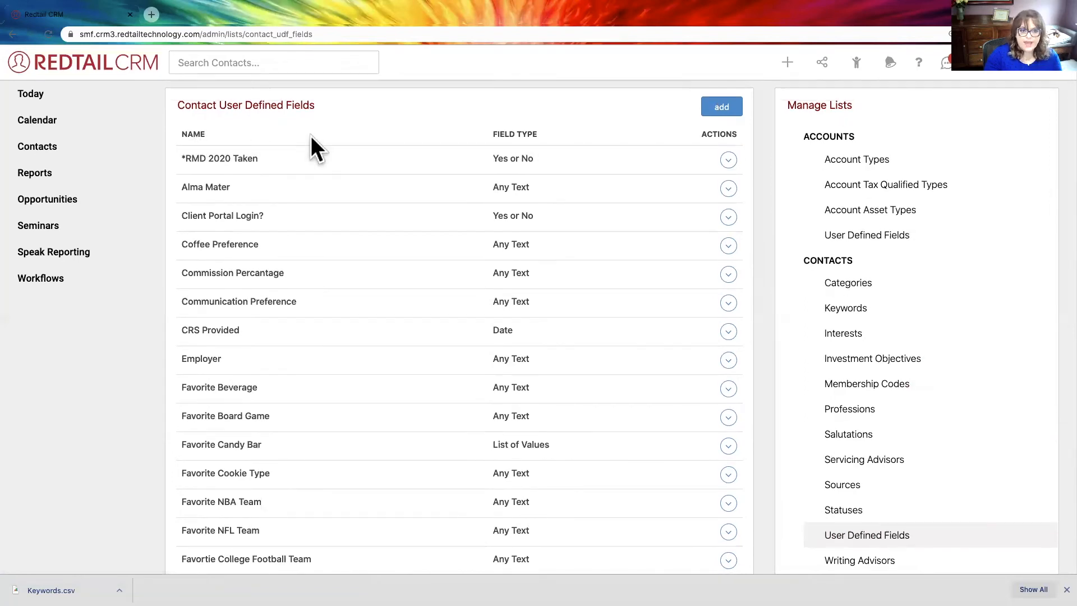
- Start a new contact user defined field named Favorite Beverage with the List of Values field type
{"action": "left_click", "coordinate": [721, 106]}
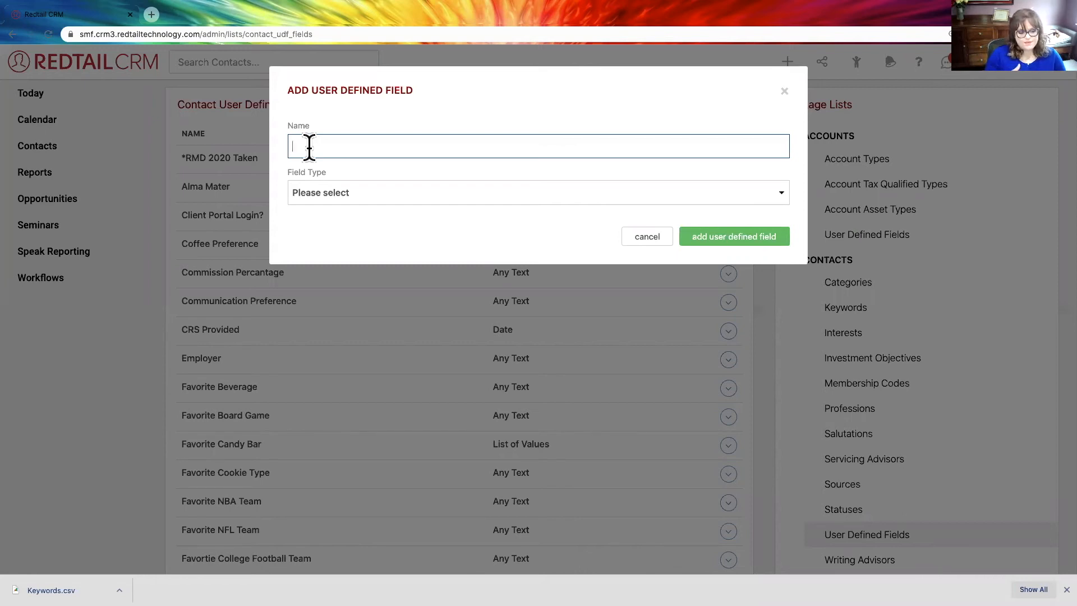
{"action": "type", "text": "Fe"}
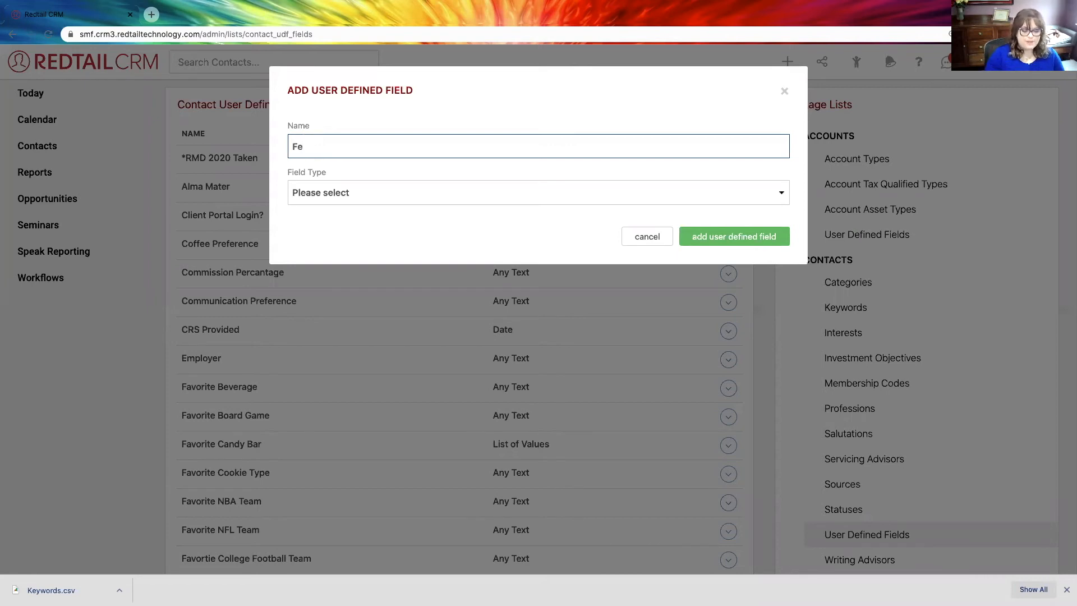
{"action": "key", "text": "BackSpace"}
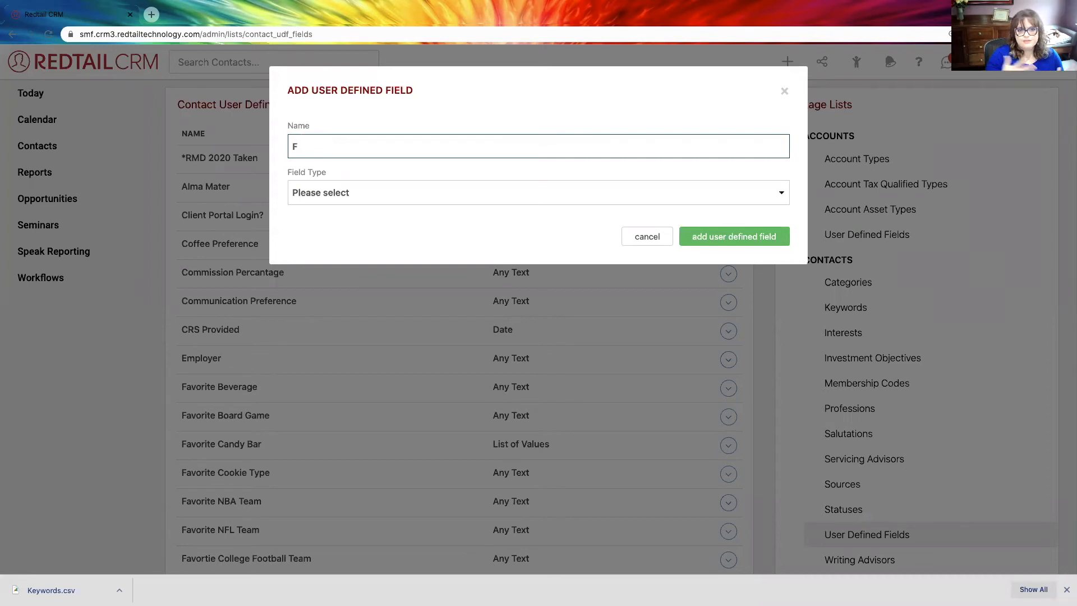
{"action": "type", "text": "avot"}
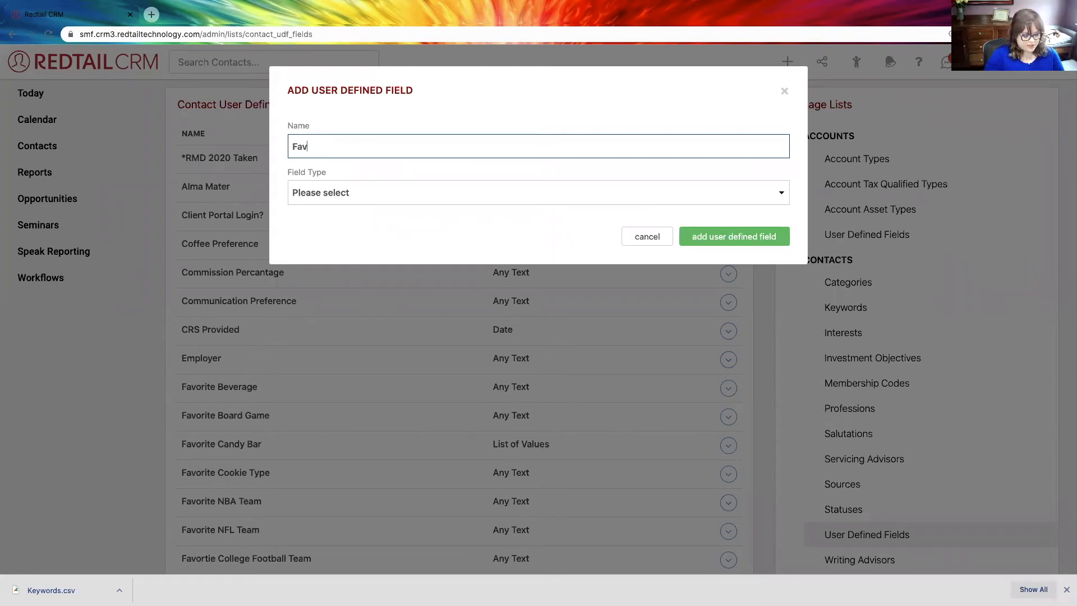
{"action": "key", "text": "BackSpace"}
{"action": "key", "text": "BackSpace"}
{"action": "type", "text": "orite Beverage"}
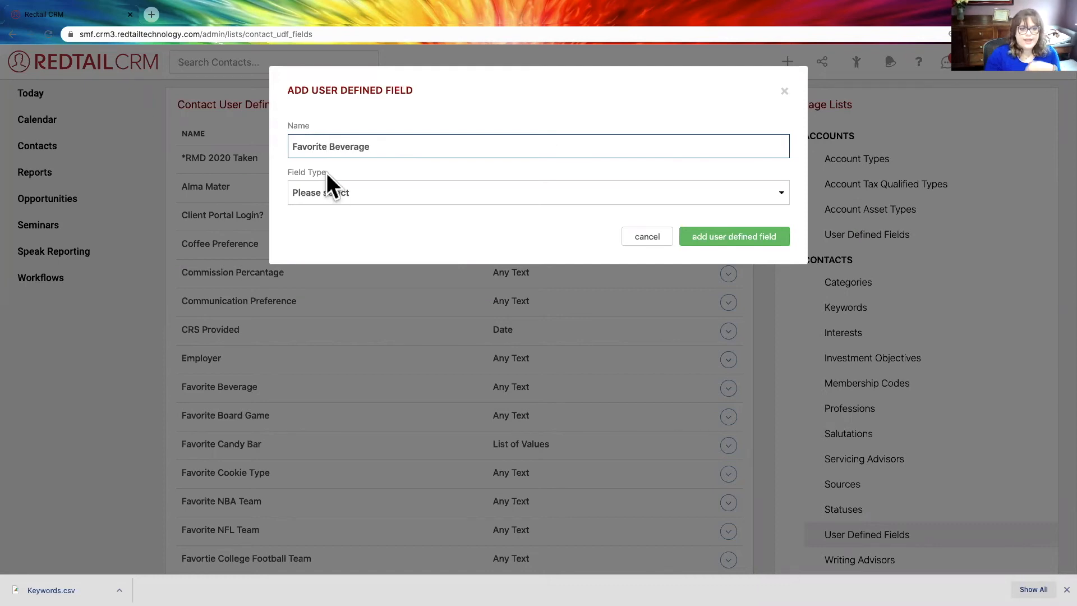
{"action": "left_click", "coordinate": [354, 191]}
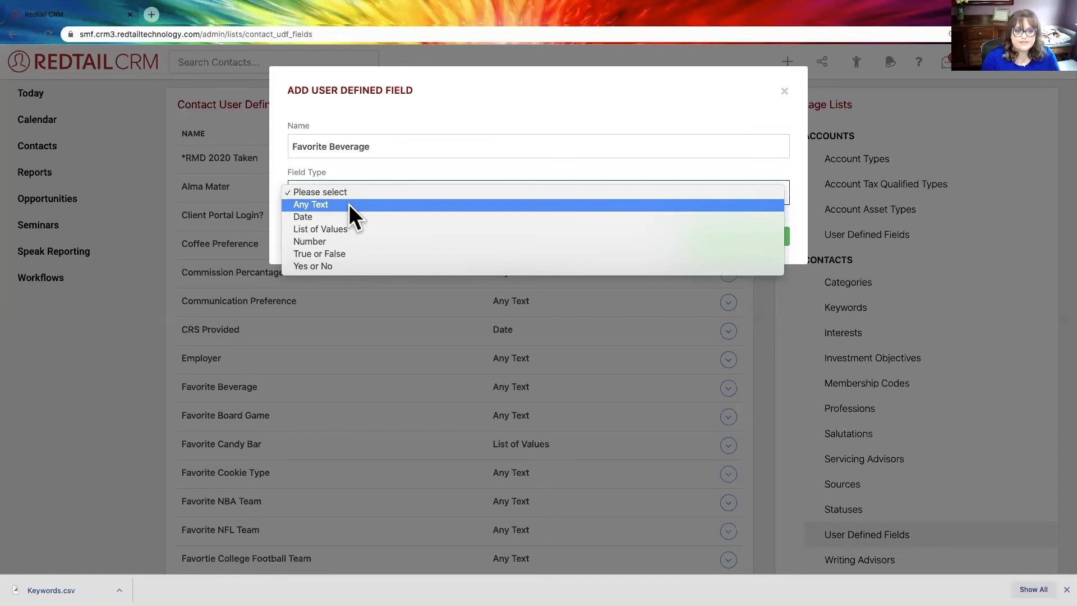
{"action": "left_click", "coordinate": [354, 228]}
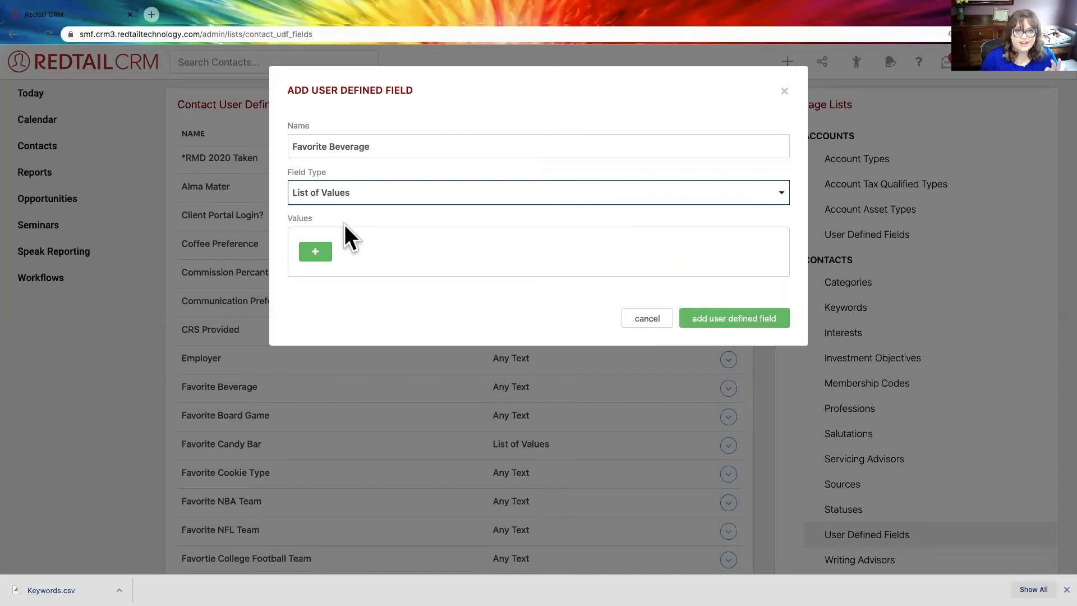
- Add Water and Diet Coke as the first two values of the new field
{"action": "left_click", "coordinate": [315, 254]}
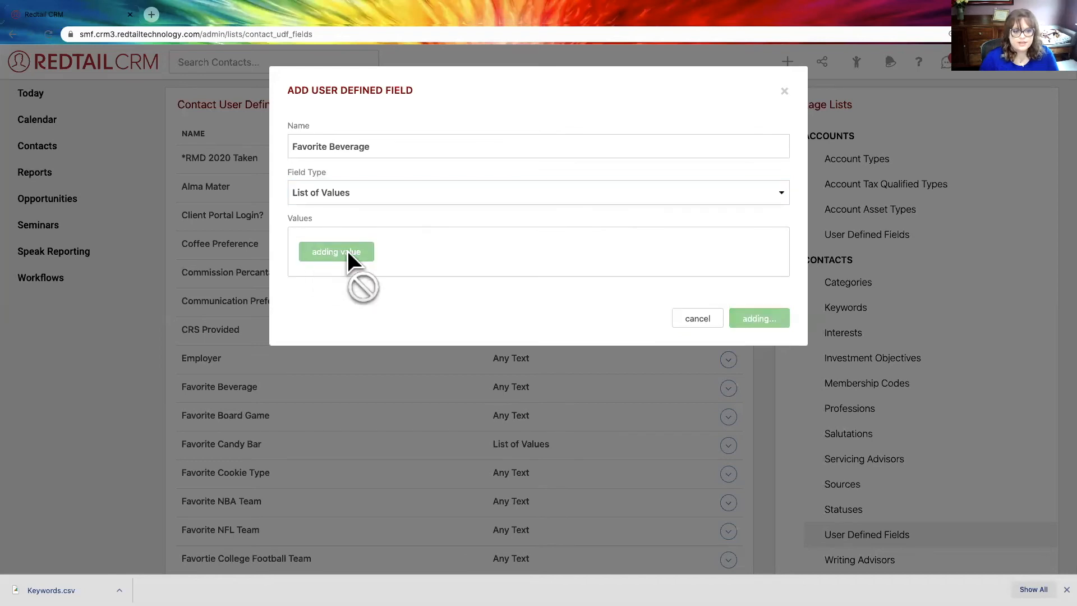
{"action": "left_click", "coordinate": [393, 271]}
{"action": "type", "text": "Water"}
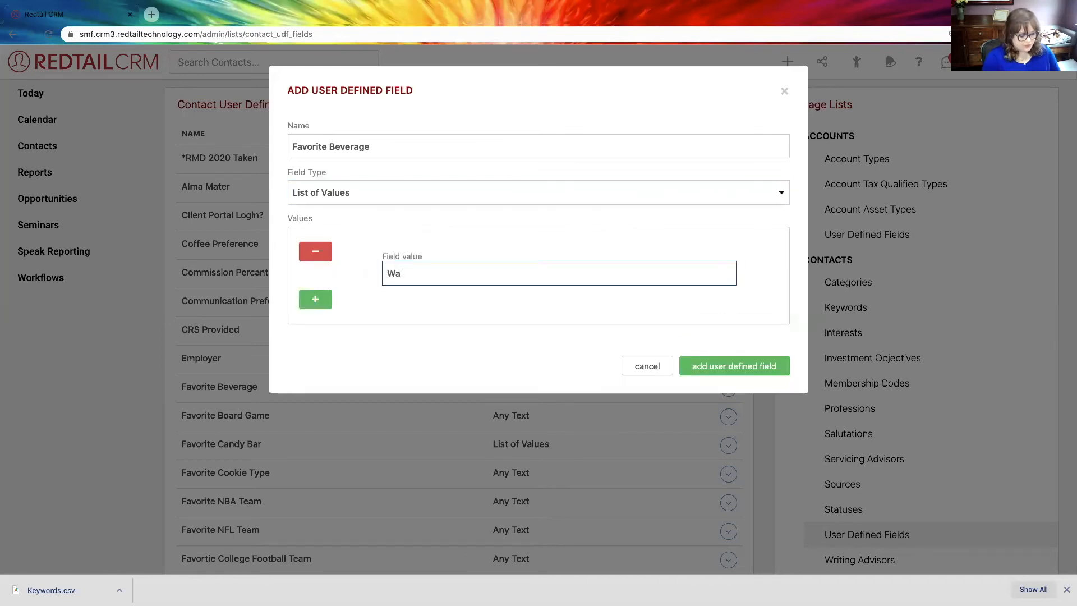
{"action": "left_click", "coordinate": [321, 301]}
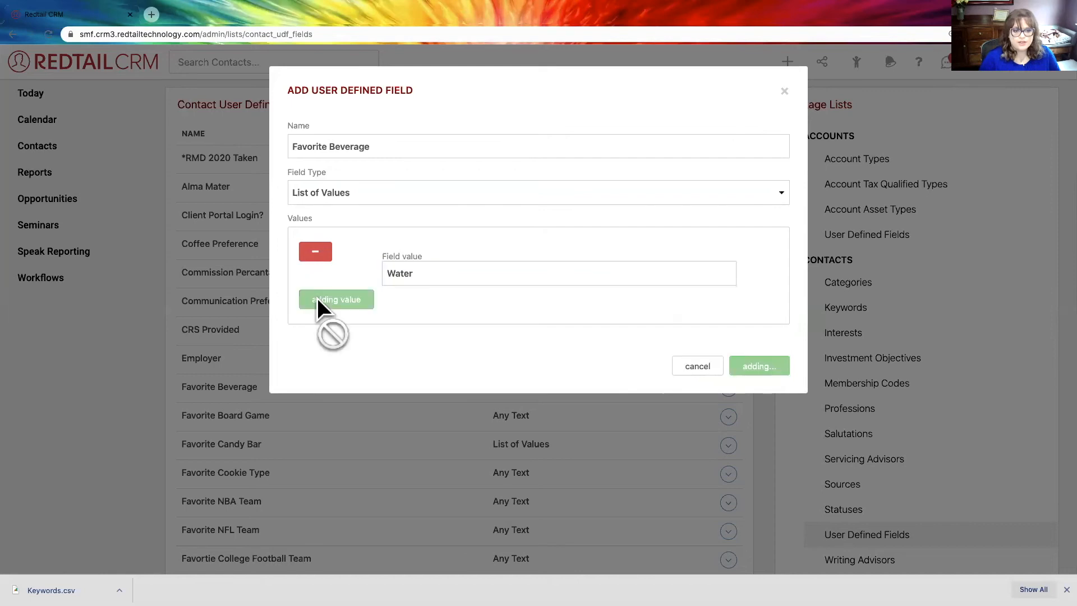
{"action": "left_click", "coordinate": [405, 321]}
{"action": "type", "text": "Diet Coke"}
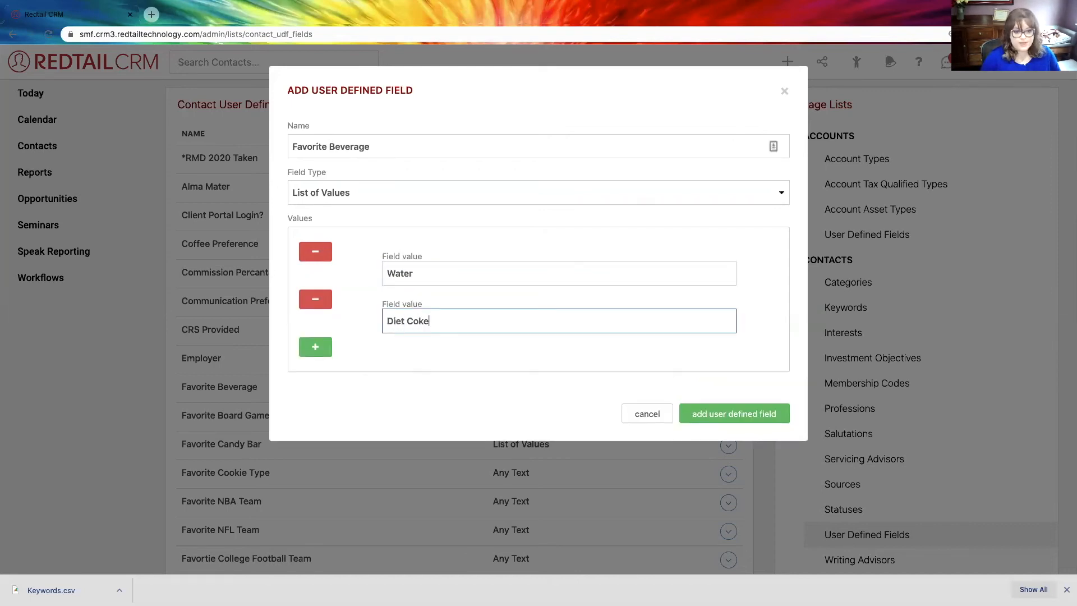
- Add Coke and Coffee as further values and try to create the user defined field
{"action": "left_click", "coordinate": [315, 348]}
{"action": "left_click", "coordinate": [397, 360]}
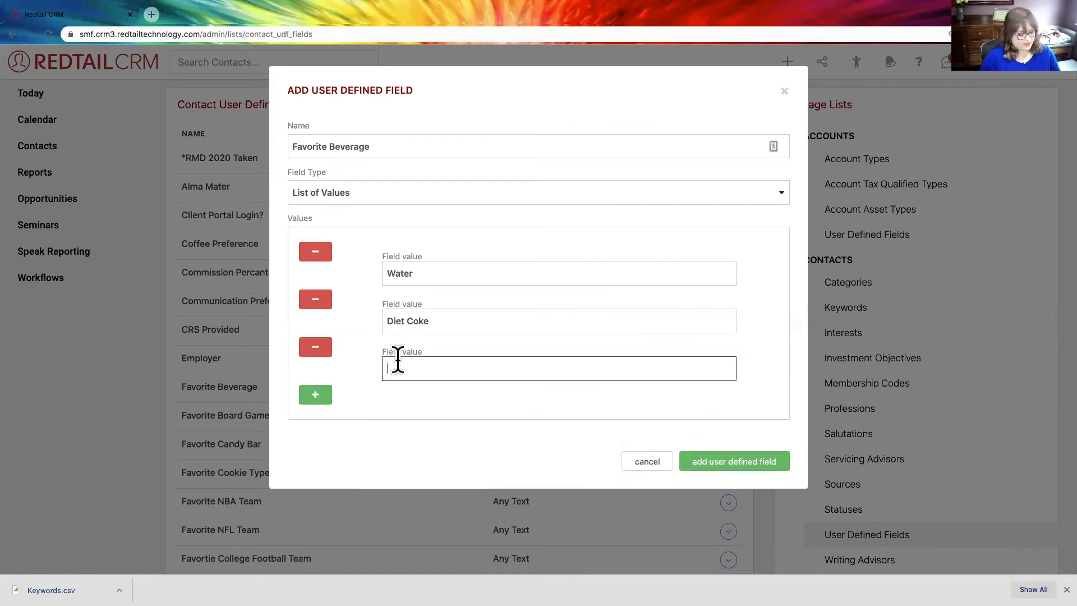
{"action": "type", "text": "Coke"}
{"action": "left_click", "coordinate": [315, 396]}
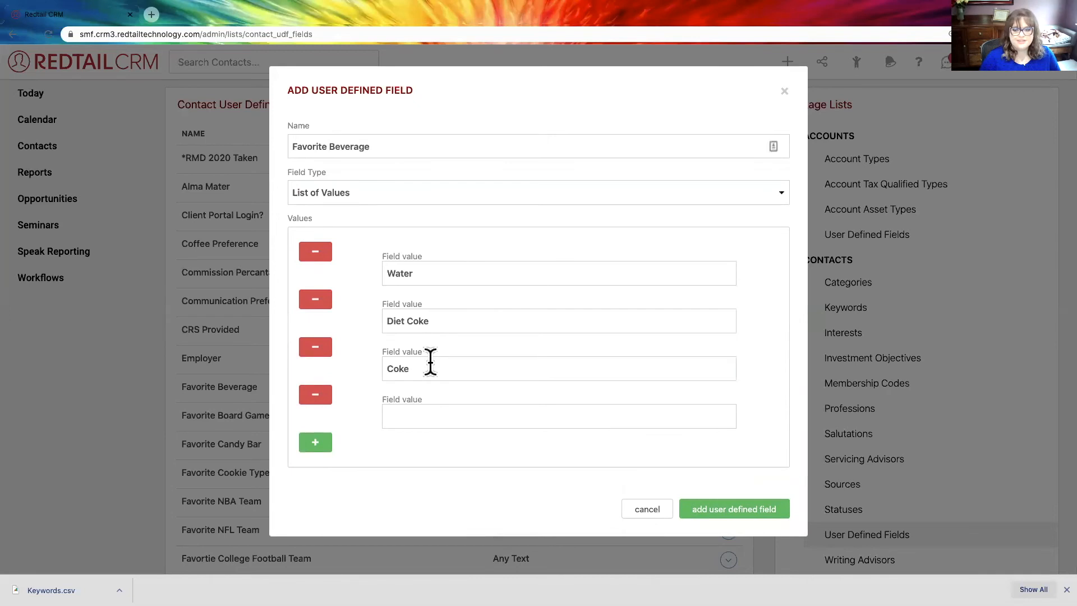
{"action": "left_click", "coordinate": [406, 420]}
{"action": "type", "text": "Coffee"}
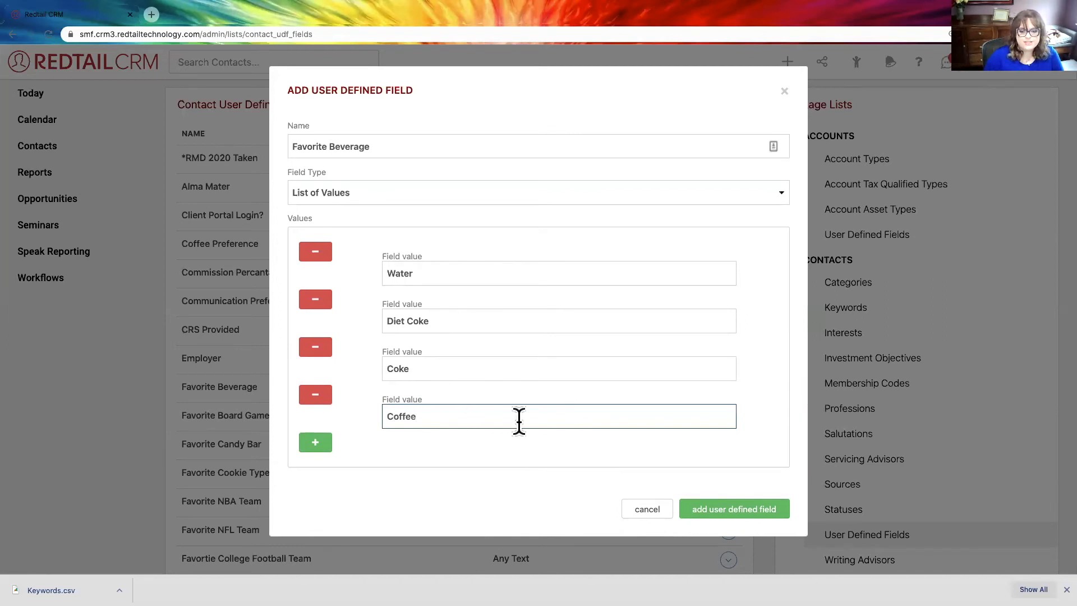
{"action": "left_click", "coordinate": [687, 508]}
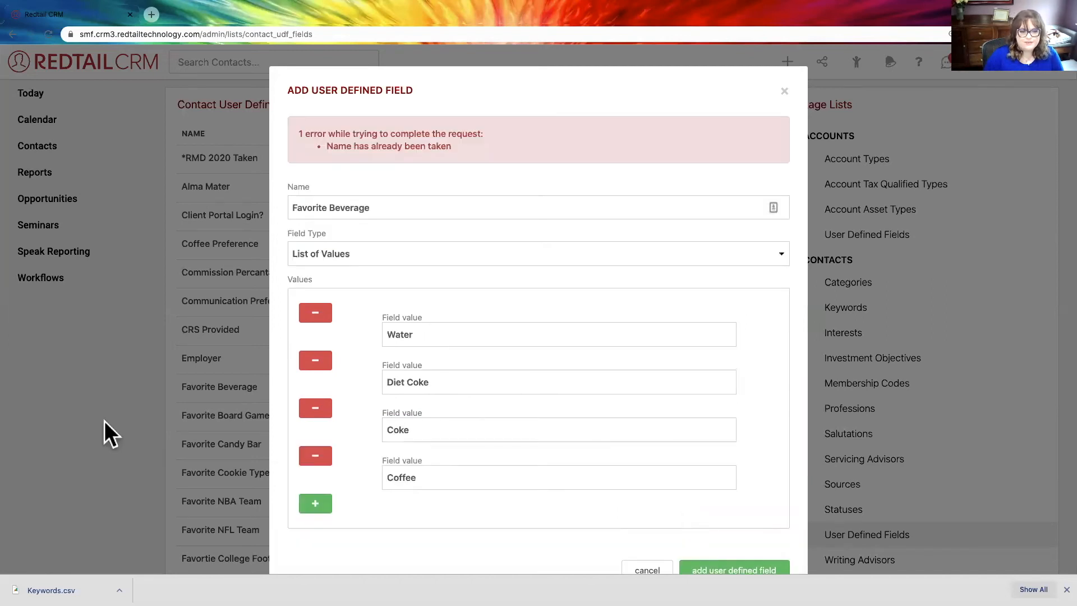
- Rename the new field Preferred Beverage and add it to the contact user defined fields
{"action": "left_click", "coordinate": [387, 207]}
{"action": "left_click_drag", "start_coordinate": [387, 207], "coordinate": [276, 204]}
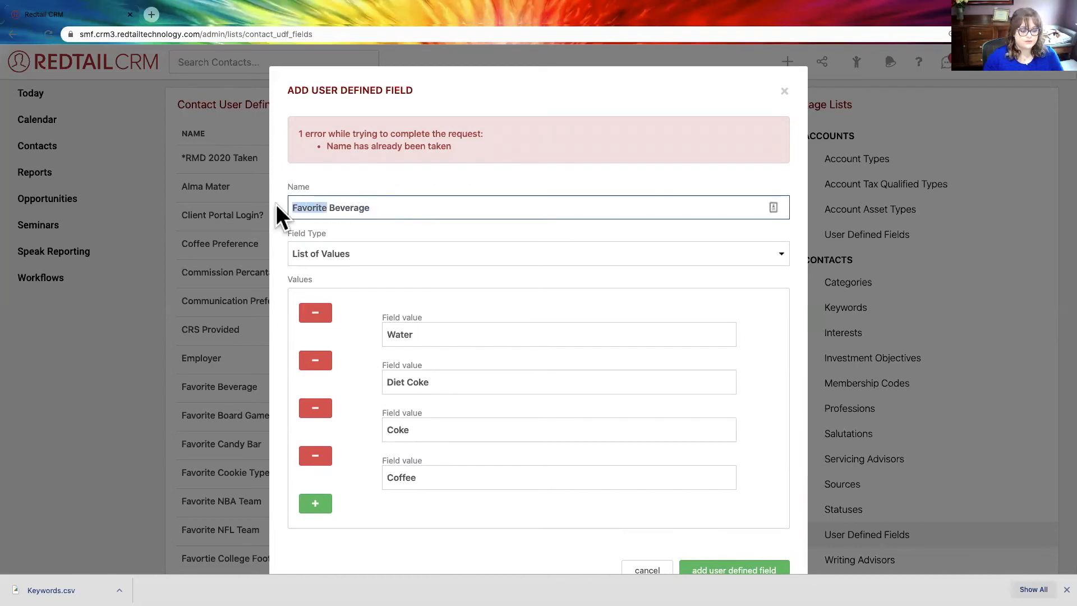
{"action": "type", "text": "Preferred"}
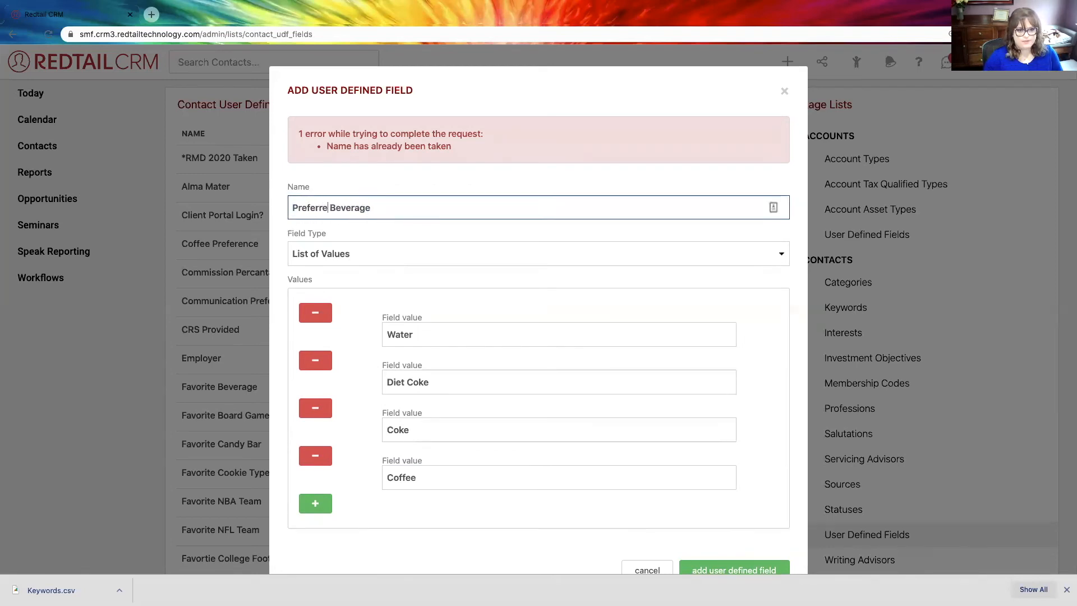
{"action": "scroll", "coordinate": [481, 259], "scroll_direction": "down", "scroll_amount": 1}
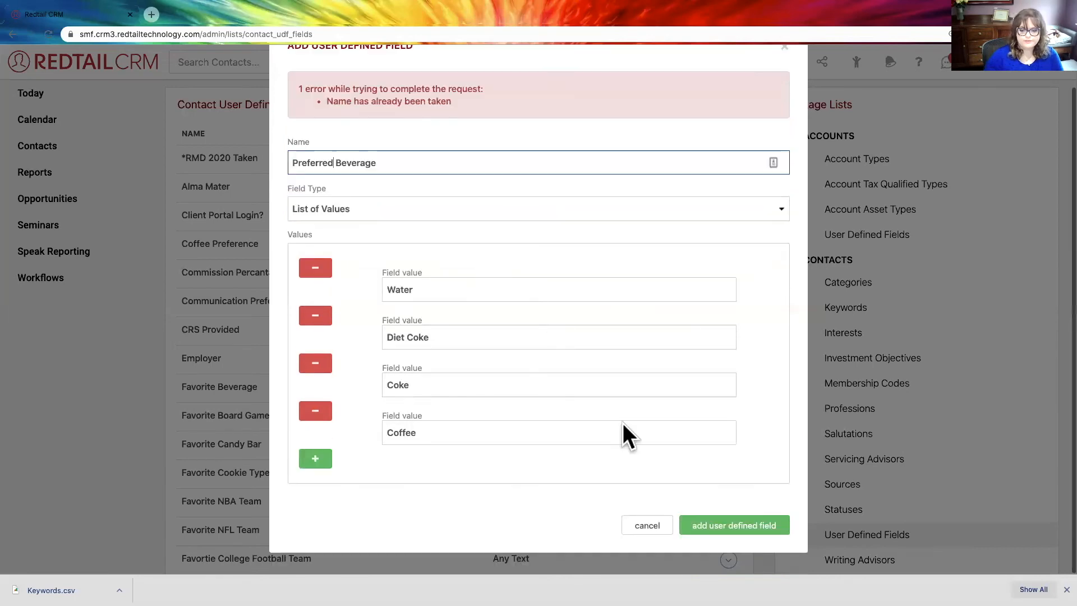
{"action": "left_click", "coordinate": [684, 533]}
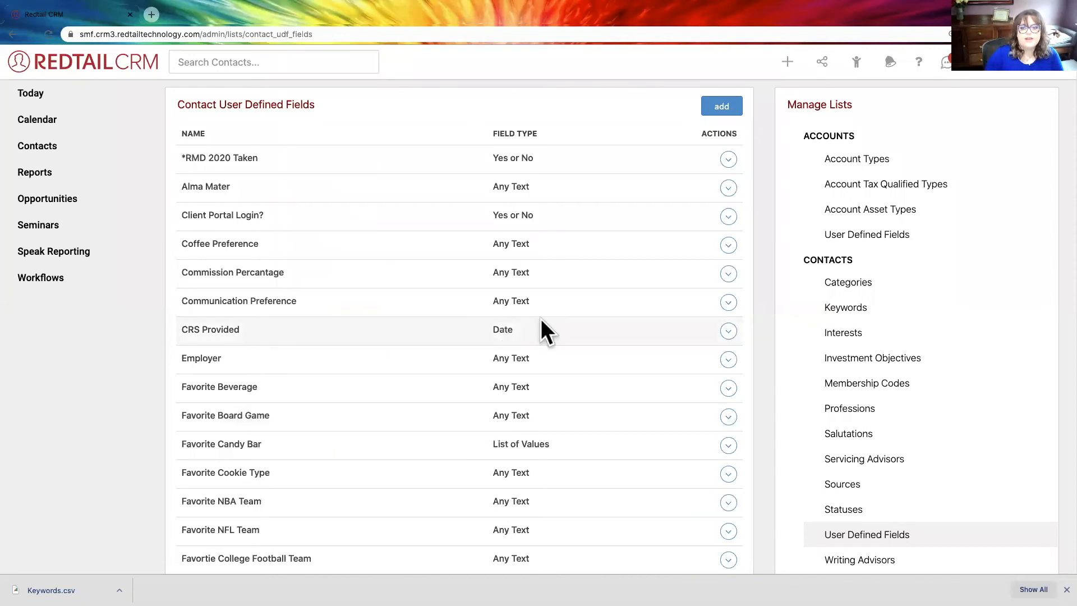
- Search the contacts for "dolly" and open Dolly Parton's contact record
{"action": "scroll", "coordinate": [754, 290], "scroll_direction": "down", "scroll_amount": 1}
{"action": "scroll", "coordinate": [756, 305], "scroll_direction": "down", "scroll_amount": 2}
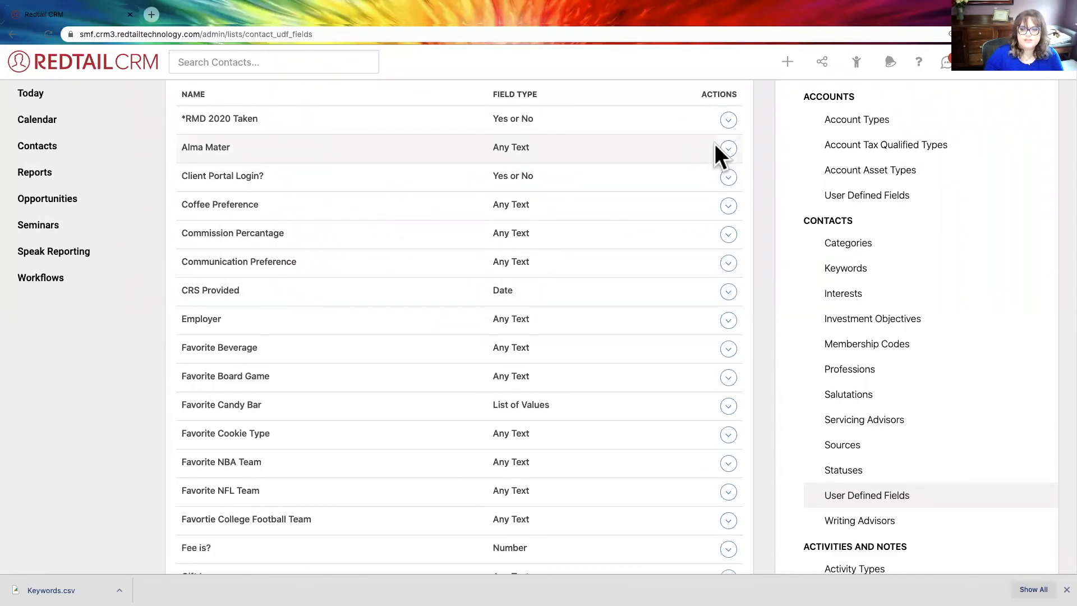
{"action": "left_click", "coordinate": [856, 63]}
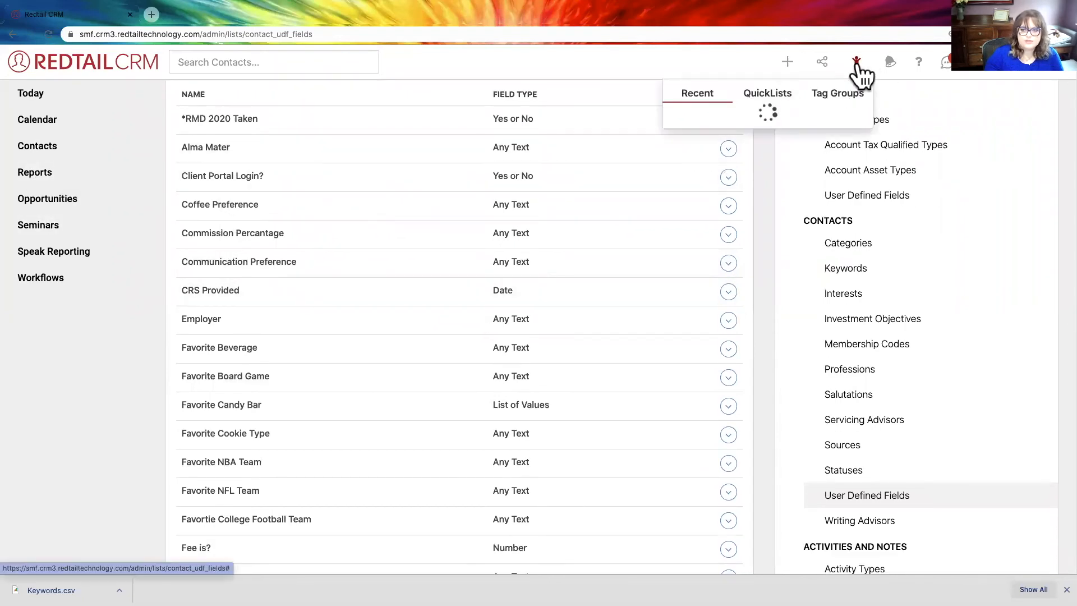
{"action": "left_click", "coordinate": [205, 57]}
{"action": "type", "text": "dolly"}
{"action": "key", "text": "Return"}
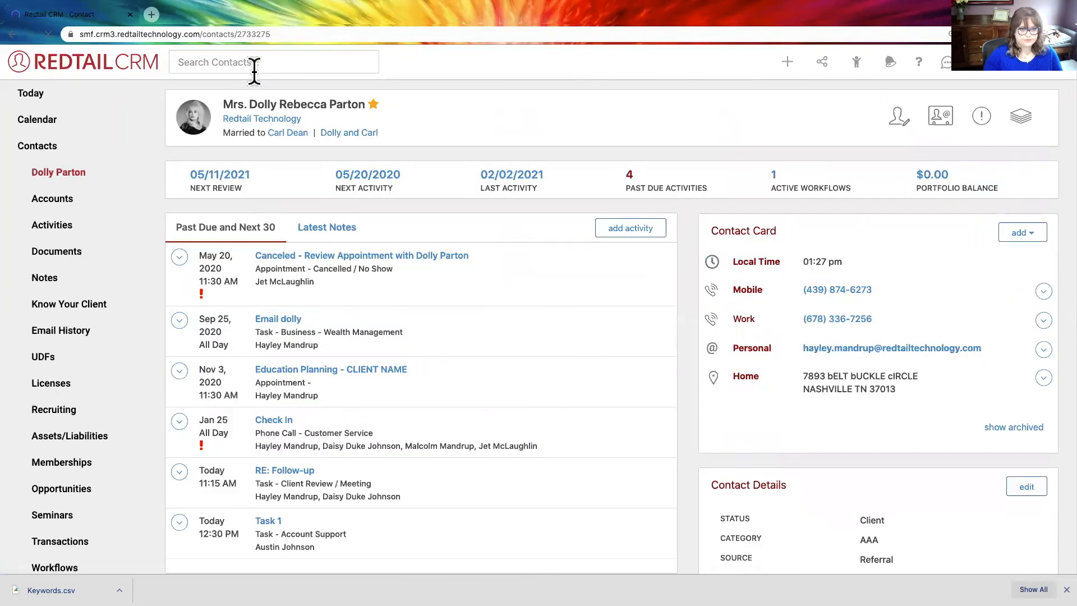
{"action": "left_click", "coordinate": [327, 227]}
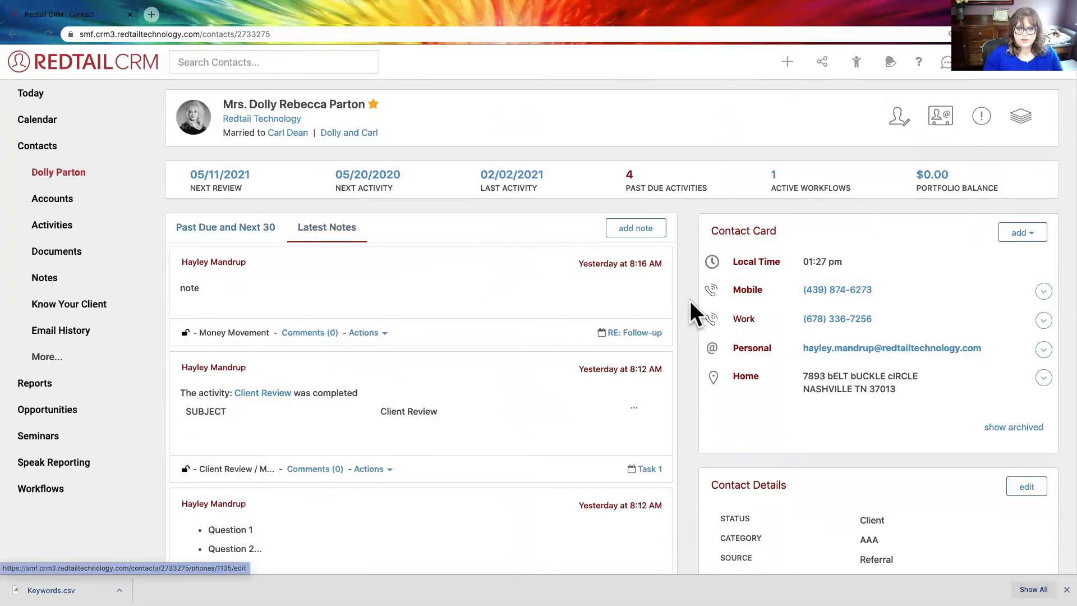
- Show the user defined fields on the open contact's record
{"action": "scroll", "coordinate": [689, 299], "scroll_direction": "down", "scroll_amount": 3}
{"action": "scroll", "coordinate": [690, 300], "scroll_direction": "down", "scroll_amount": 8}
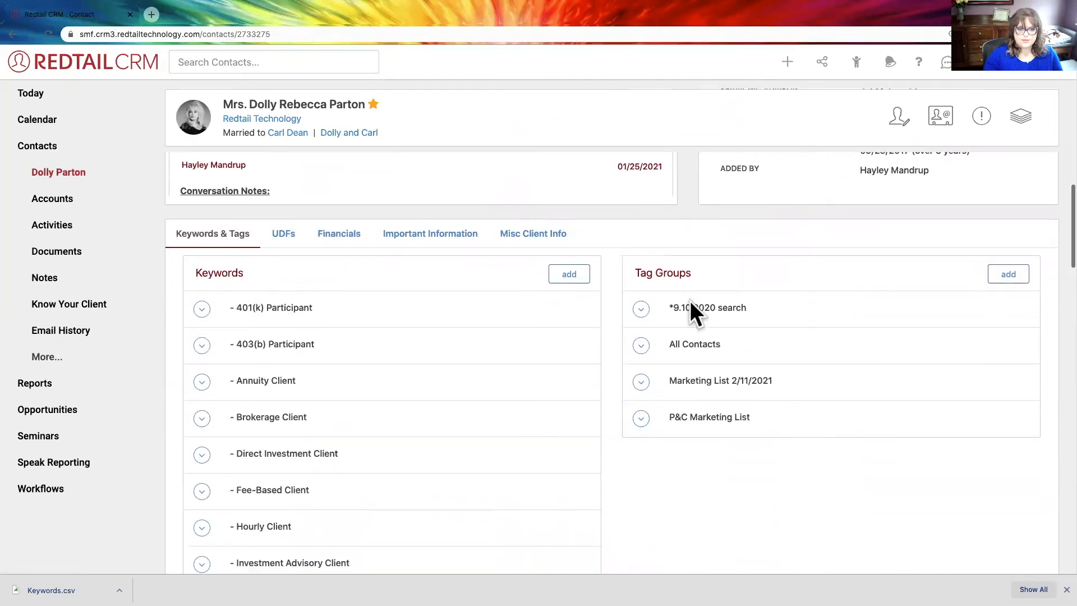
{"action": "left_click", "coordinate": [281, 233]}
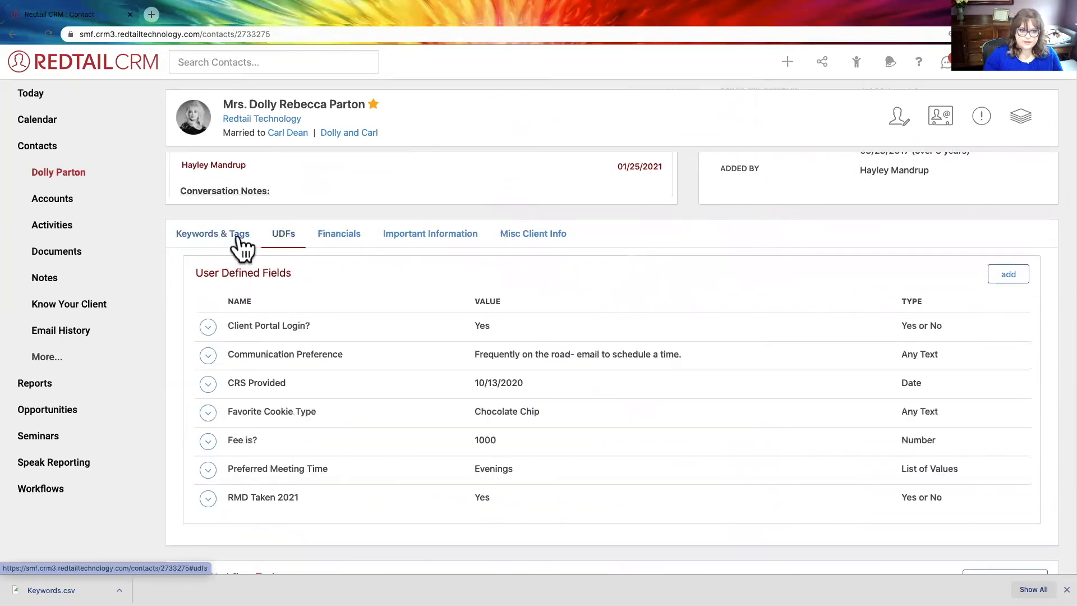
- Add the Preferred Beverage user defined field with the value Diet Coke to the open contact's record
{"action": "left_click", "coordinate": [199, 232]}
{"action": "left_click", "coordinate": [288, 236]}
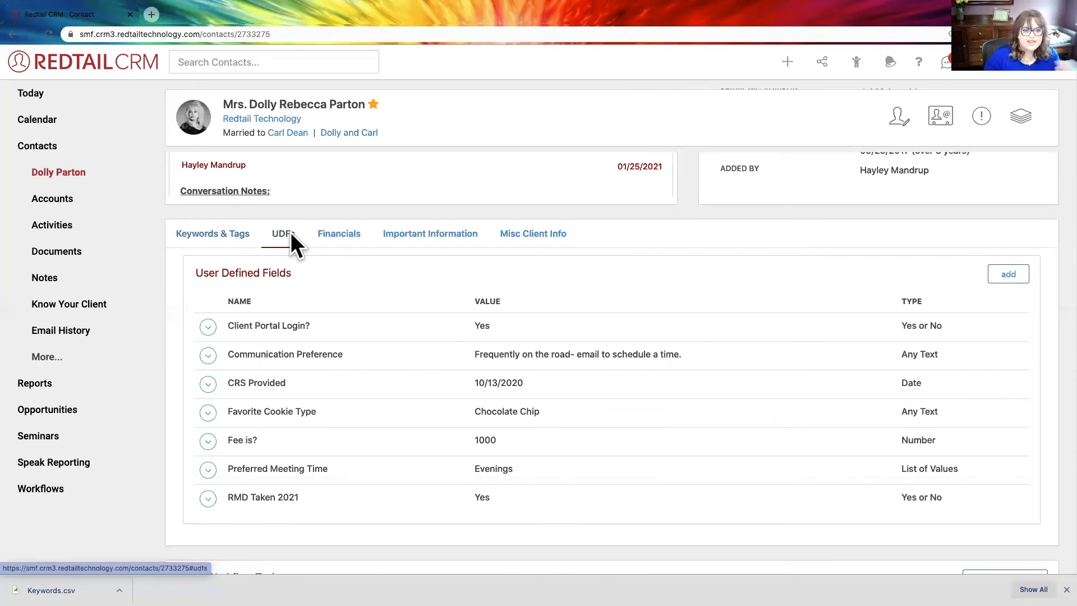
{"action": "scroll", "coordinate": [426, 289], "scroll_direction": "down", "scroll_amount": 2}
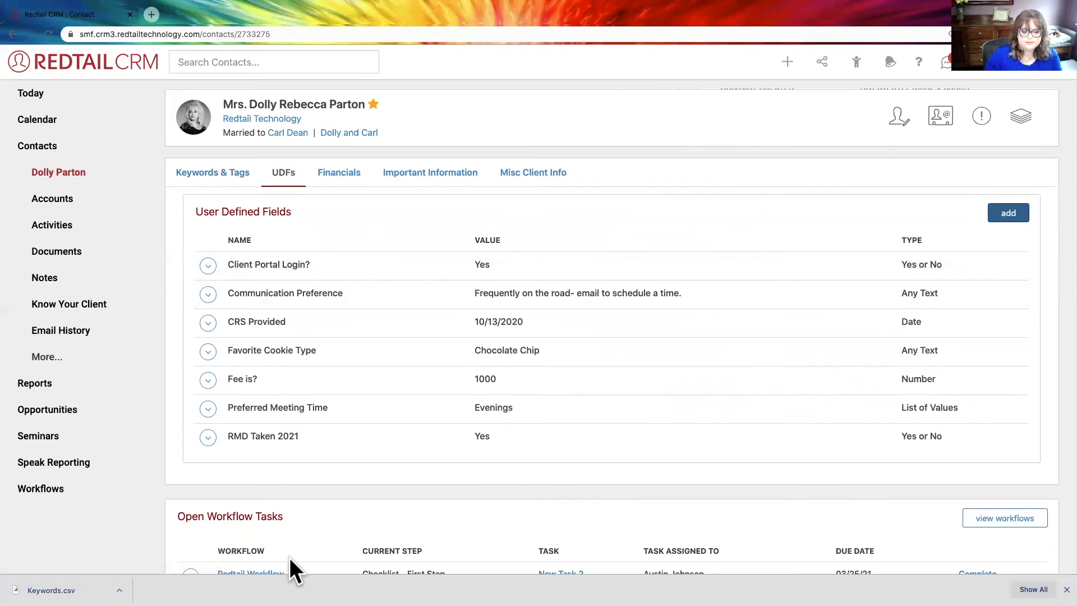
{"action": "left_click", "coordinate": [1008, 213]}
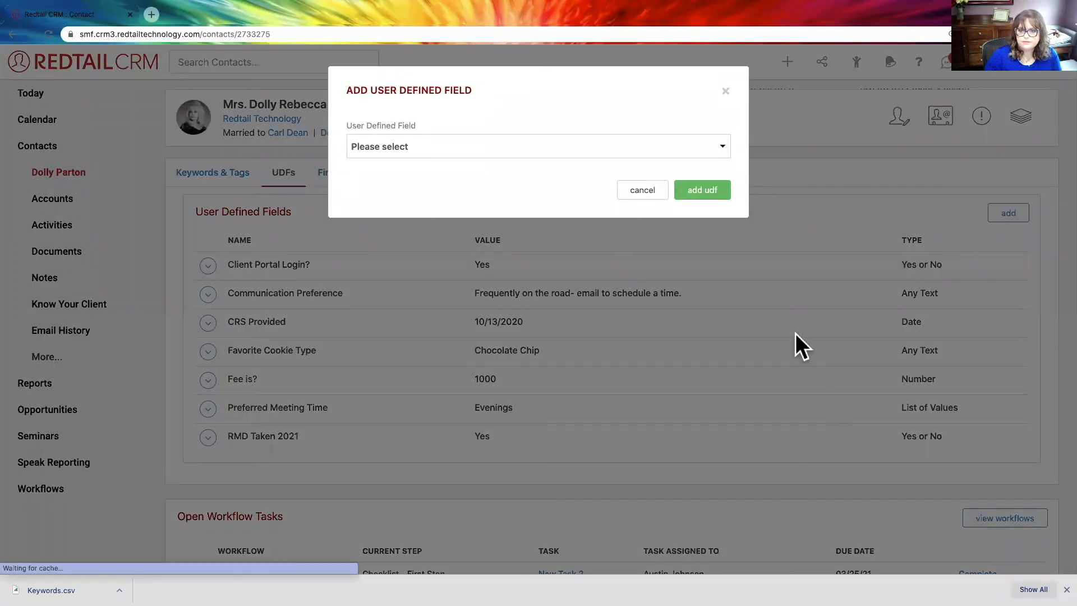
{"action": "left_click", "coordinate": [431, 147]}
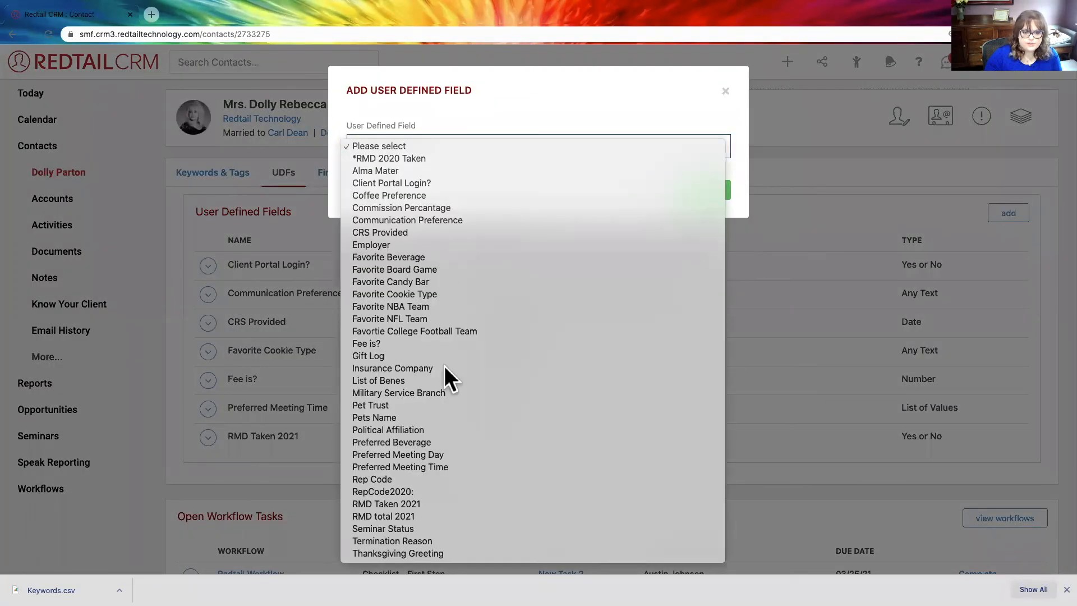
{"action": "left_click", "coordinate": [445, 441]}
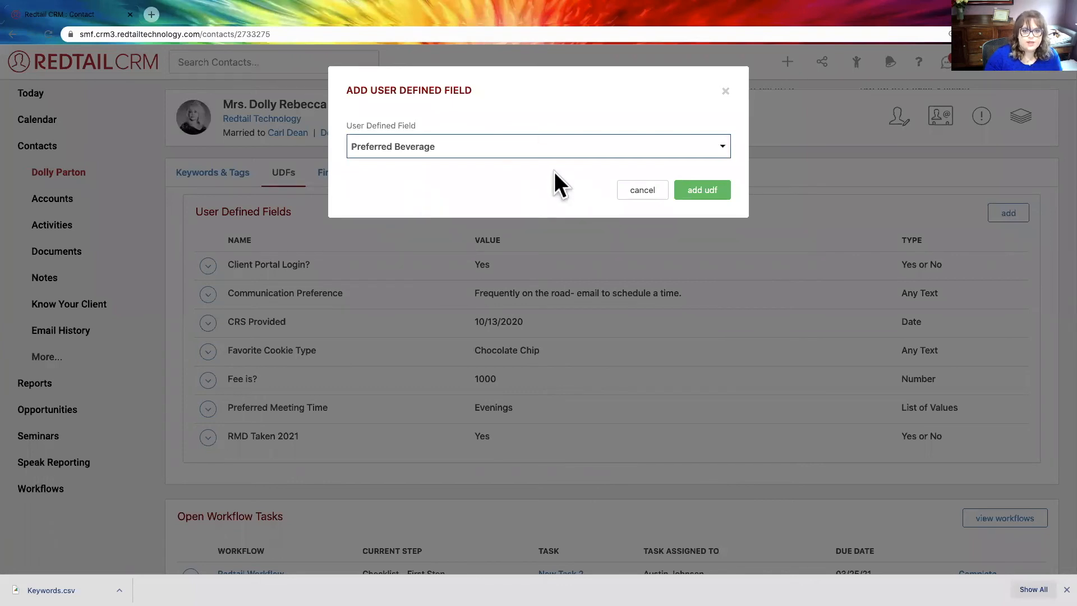
{"action": "left_click", "coordinate": [534, 188]}
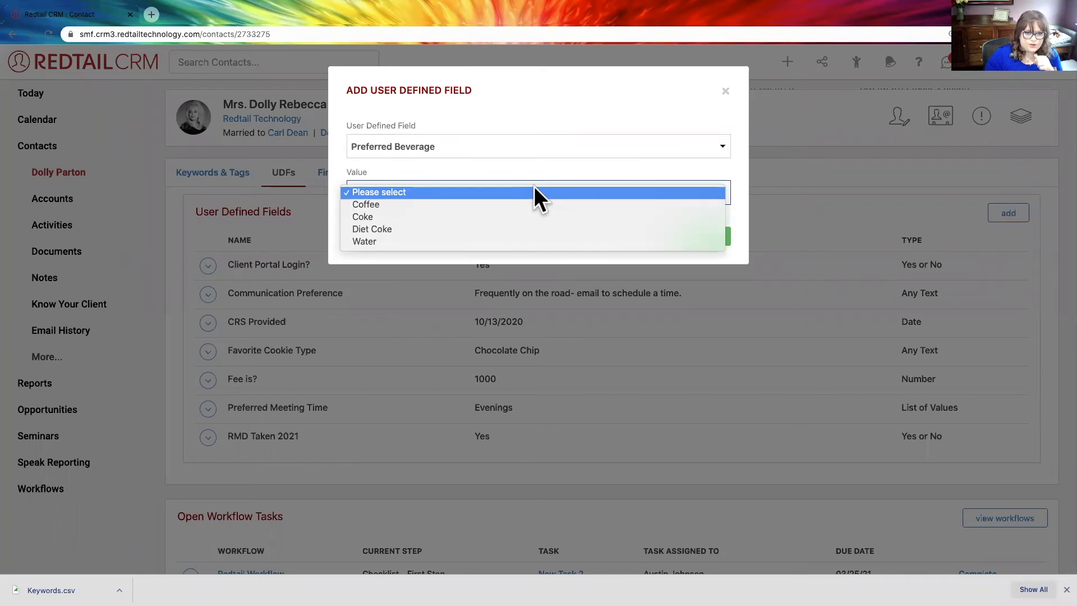
{"action": "left_click", "coordinate": [528, 229]}
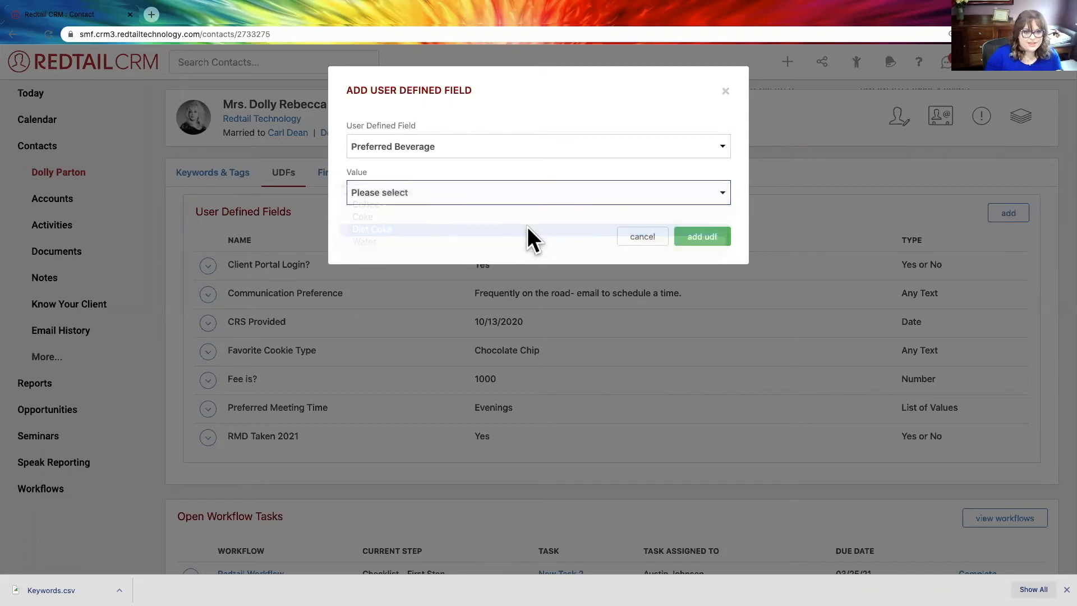
{"action": "left_click", "coordinate": [704, 236]}
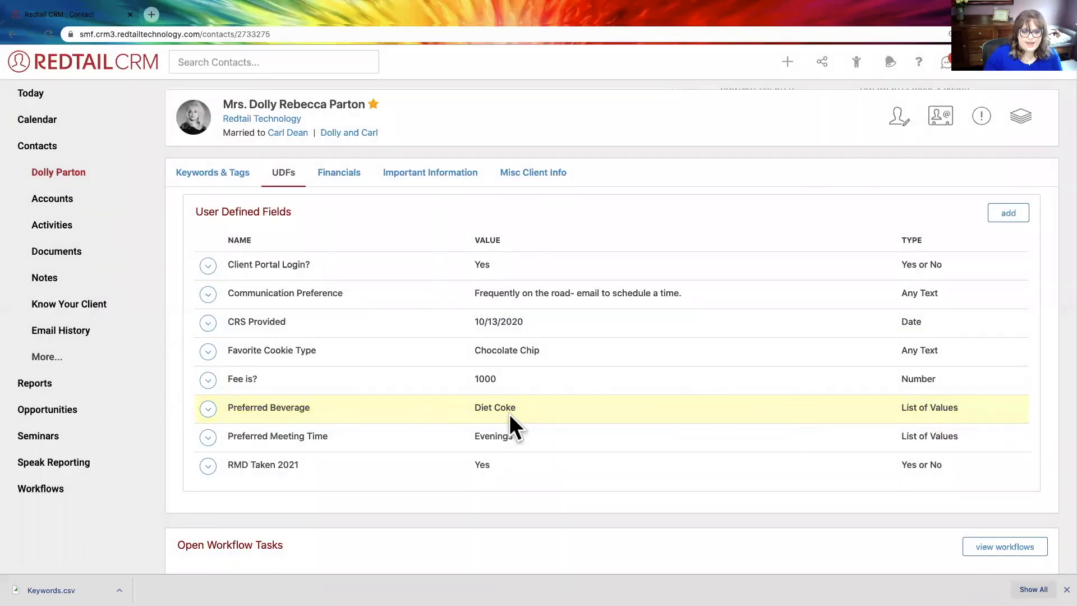
{"action": "left_click_drag", "start_coordinate": [516, 409], "coordinate": [463, 408]}
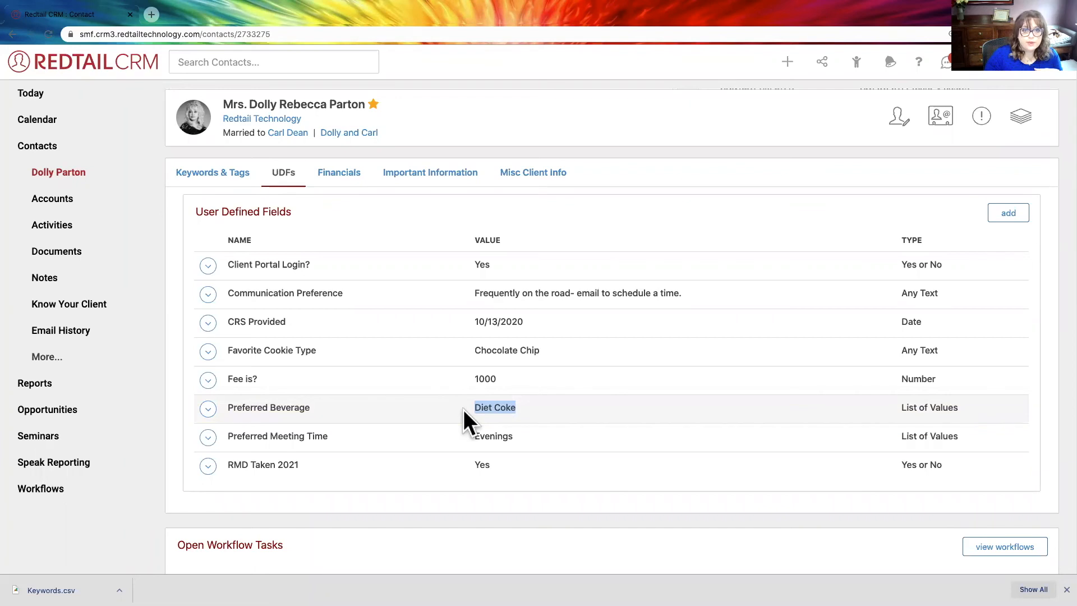
- Load the contacts of the 2021 Email Cleanup List tag group and select all of them
{"action": "left_click", "coordinate": [856, 63]}
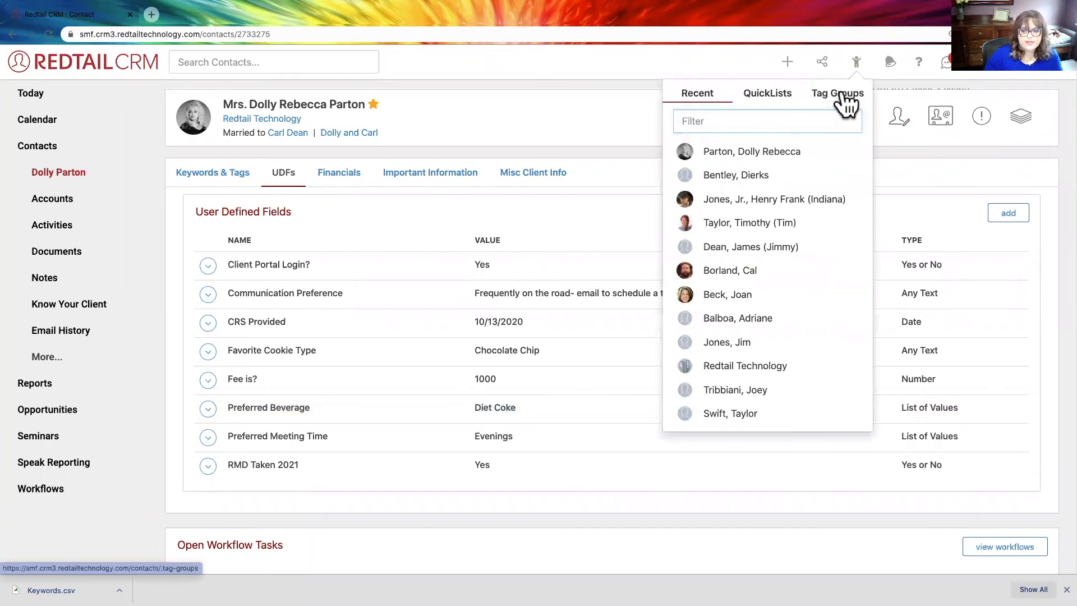
{"action": "left_click", "coordinate": [847, 101]}
{"action": "left_click", "coordinate": [795, 156]}
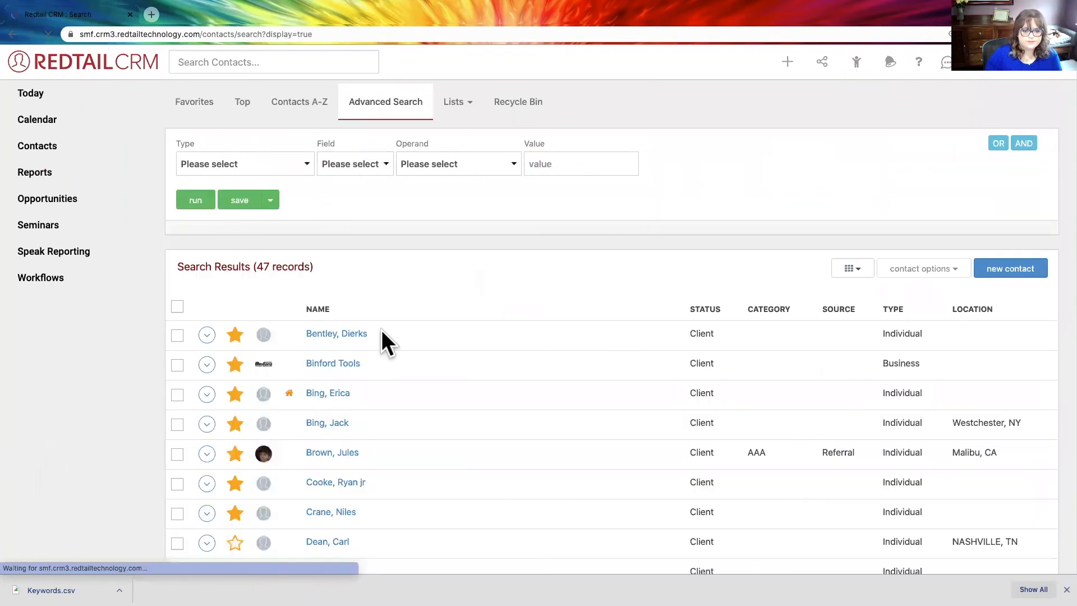
{"action": "left_click_drag", "start_coordinate": [315, 268], "coordinate": [168, 263]}
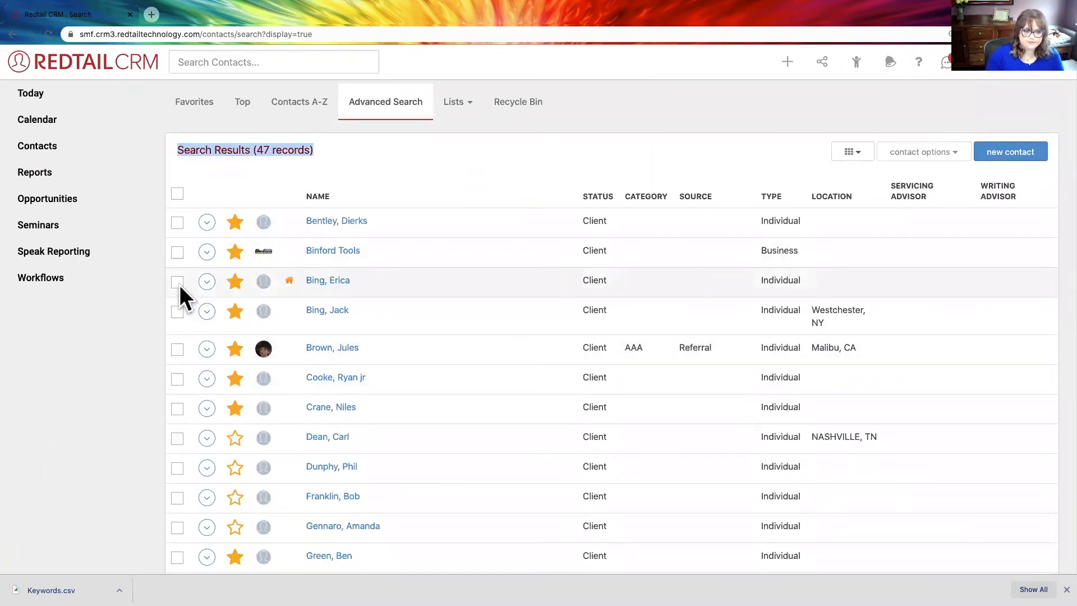
{"action": "left_click", "coordinate": [177, 193]}
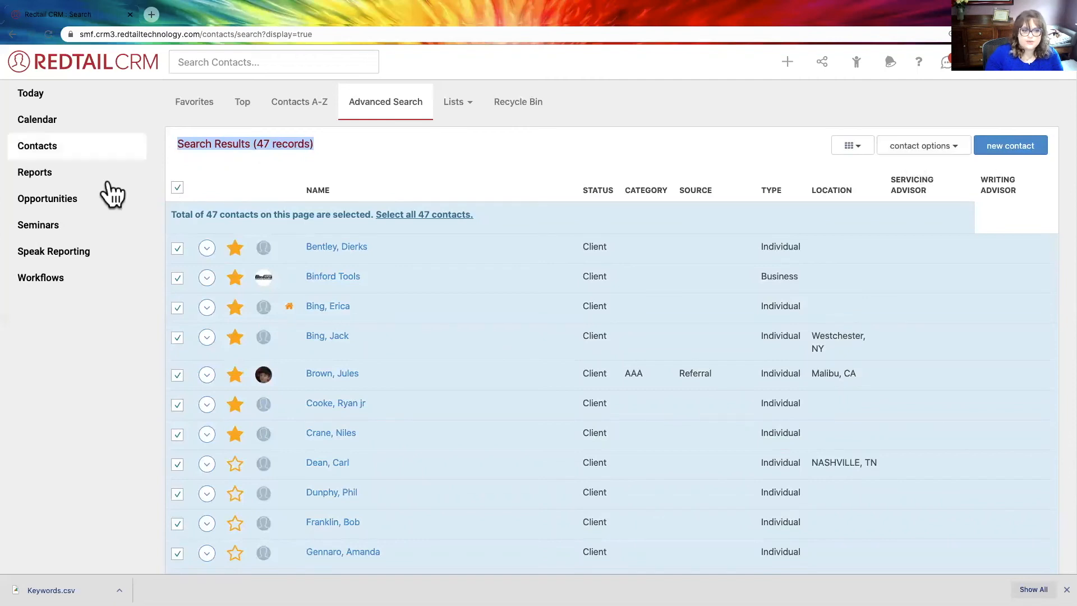
- Try to open the bulk actions for the selected contacts, and rerun the advanced search without criteria
{"action": "scroll", "coordinate": [928, 150], "scroll_direction": "up", "scroll_amount": 1}
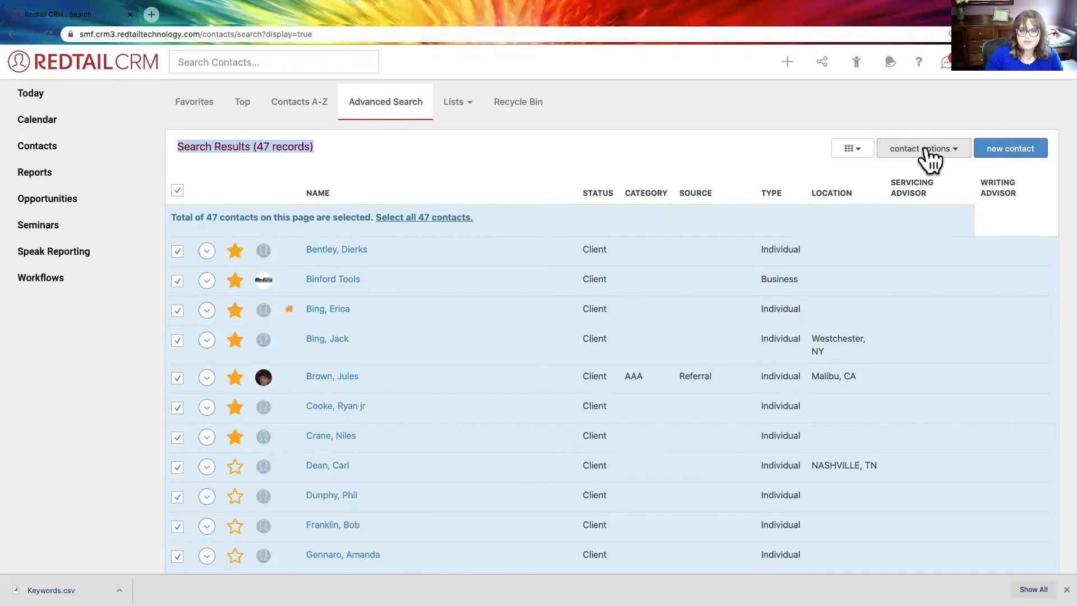
{"action": "left_click", "coordinate": [928, 151]}
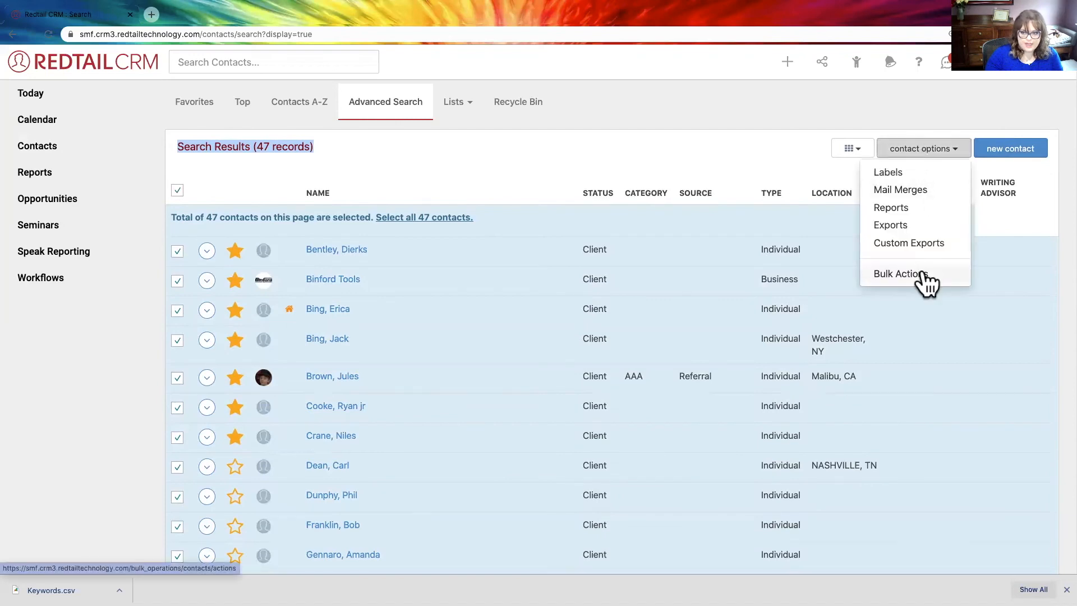
{"action": "left_click", "coordinate": [924, 269]}
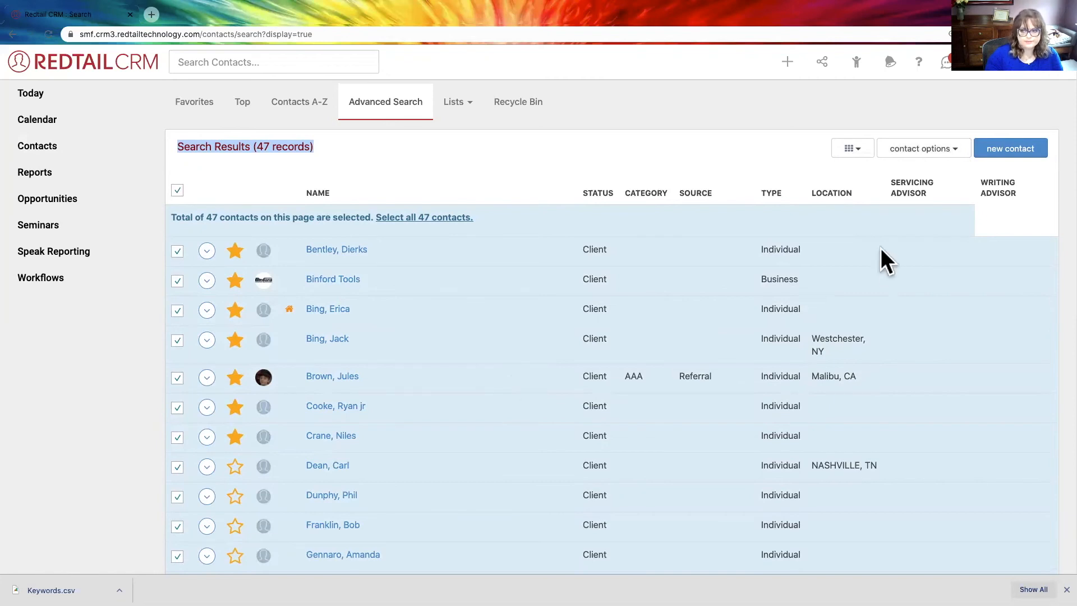
{"action": "scroll", "coordinate": [498, 266], "scroll_direction": "down", "scroll_amount": 3}
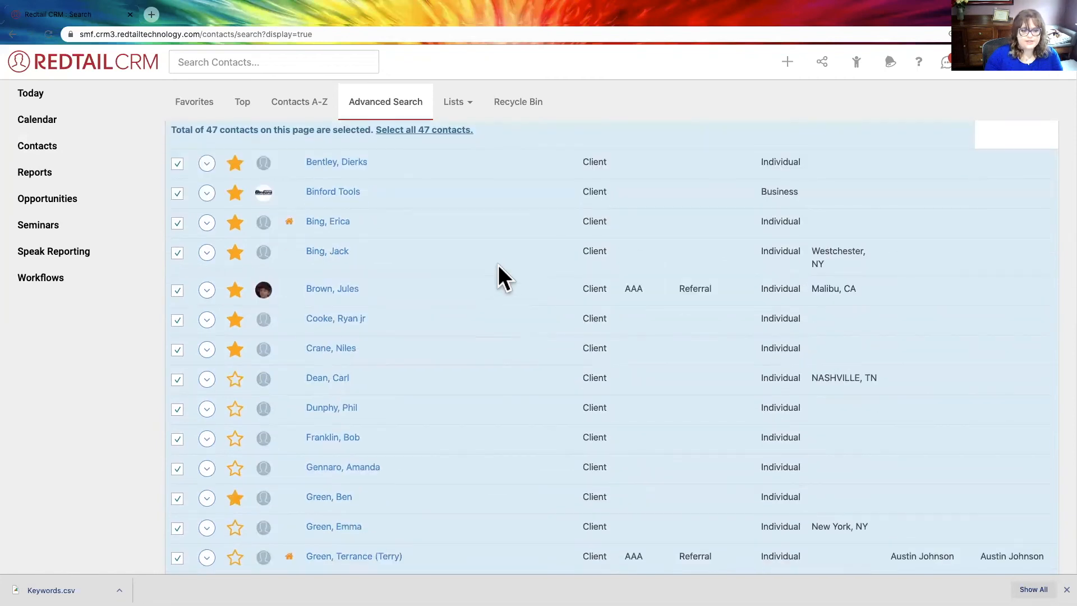
{"action": "scroll", "coordinate": [500, 264], "scroll_direction": "up", "scroll_amount": 7}
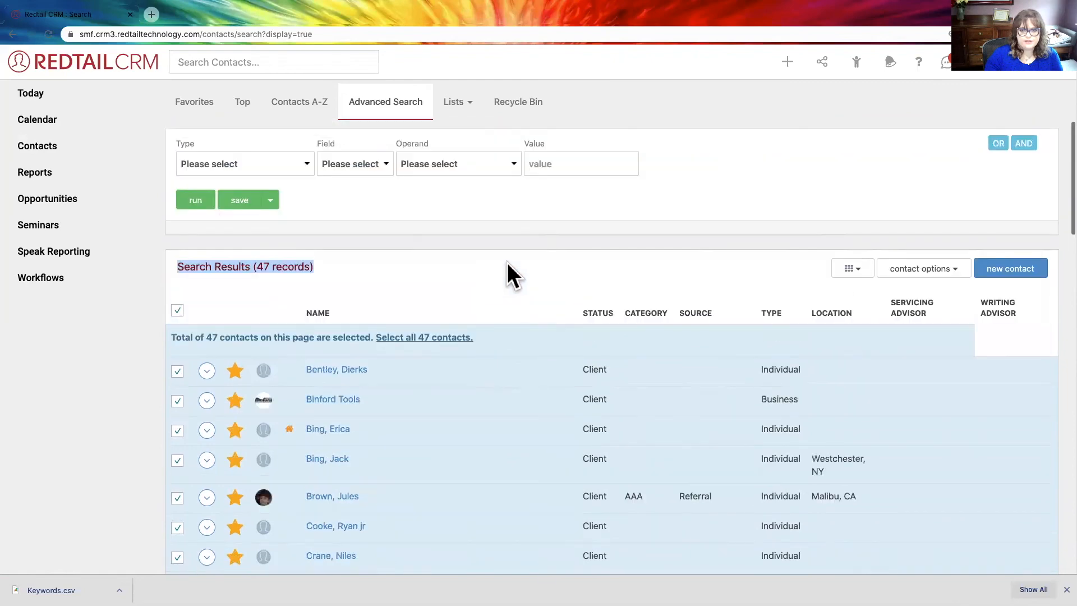
{"action": "left_click", "coordinate": [388, 276]}
{"action": "left_click", "coordinate": [195, 201]}
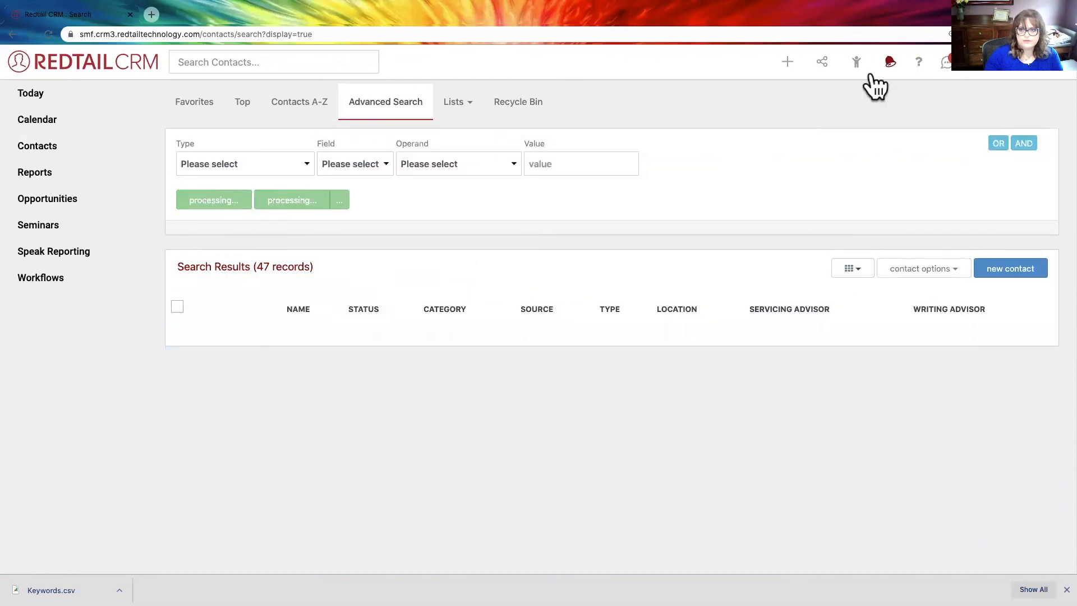
- Reload the 2021 Email Cleanup List tag group into the contact search and select every contact in the results
{"action": "left_click", "coordinate": [856, 63]}
{"action": "left_click", "coordinate": [856, 63]}
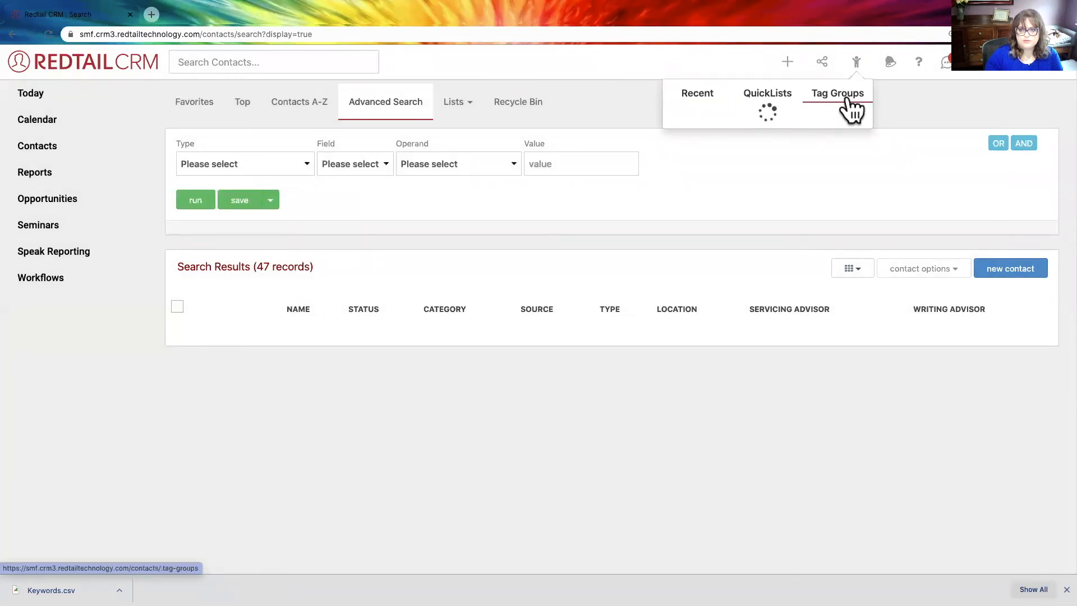
{"action": "left_click", "coordinate": [883, 94]}
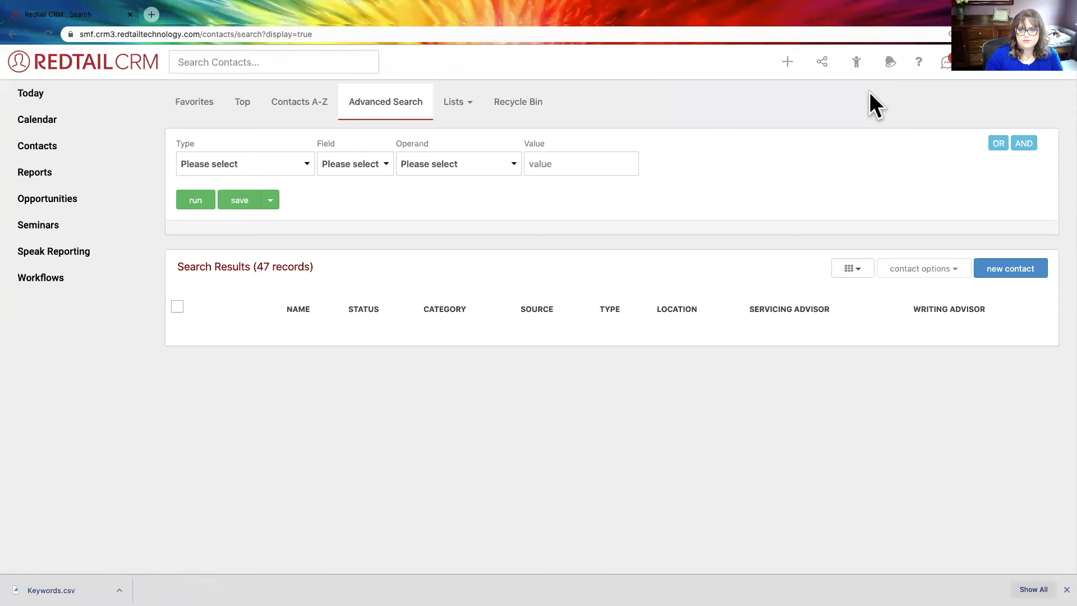
{"action": "left_click", "coordinate": [856, 63]}
{"action": "left_click", "coordinate": [828, 95]}
{"action": "left_click", "coordinate": [768, 94]}
{"action": "left_click", "coordinate": [817, 95]}
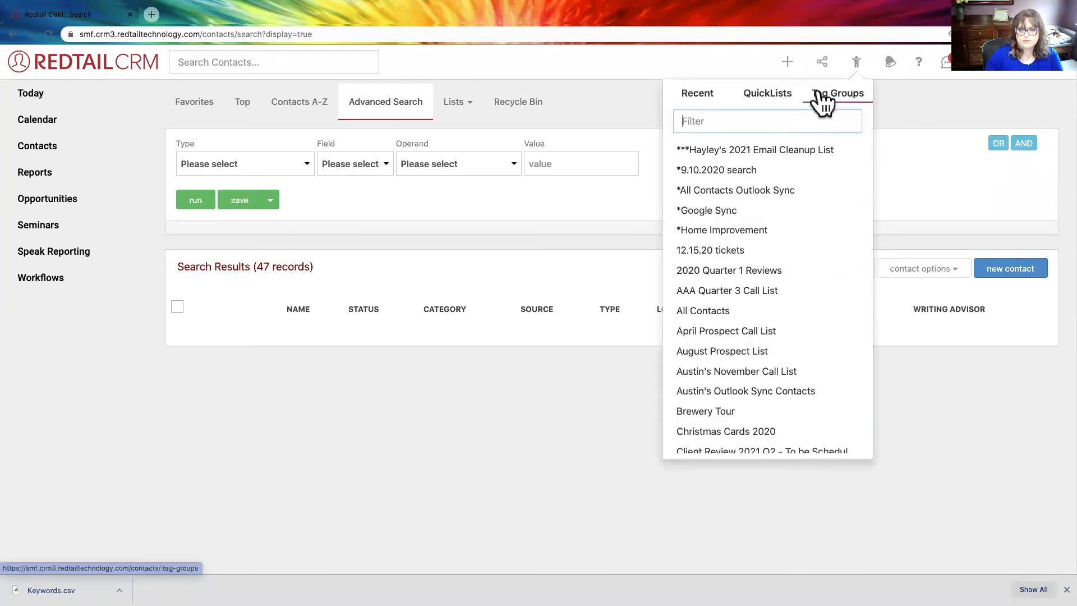
{"action": "left_click", "coordinate": [741, 151]}
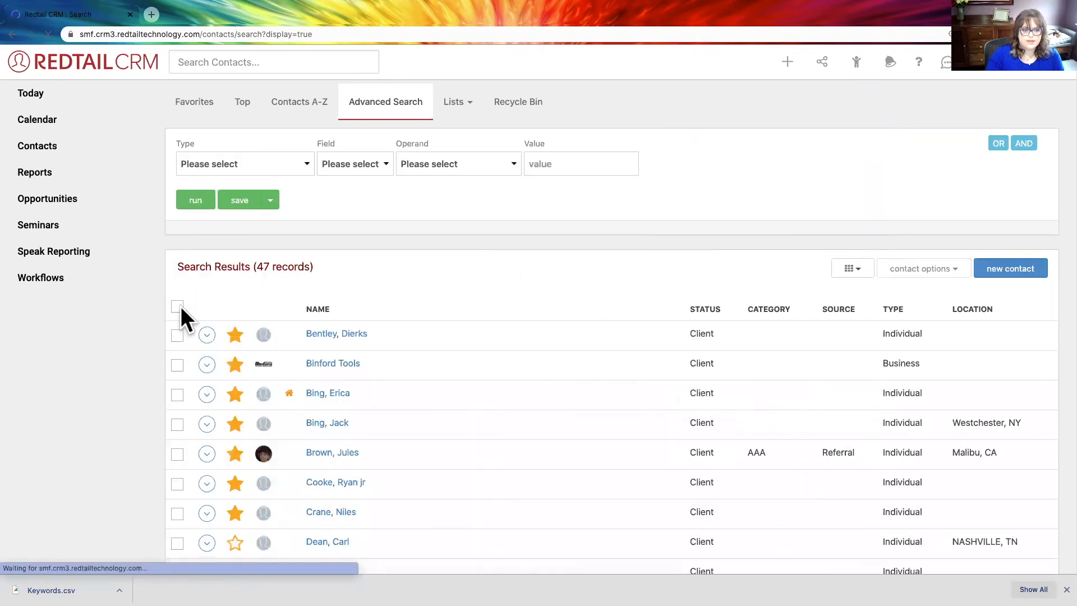
{"action": "left_click", "coordinate": [178, 310]}
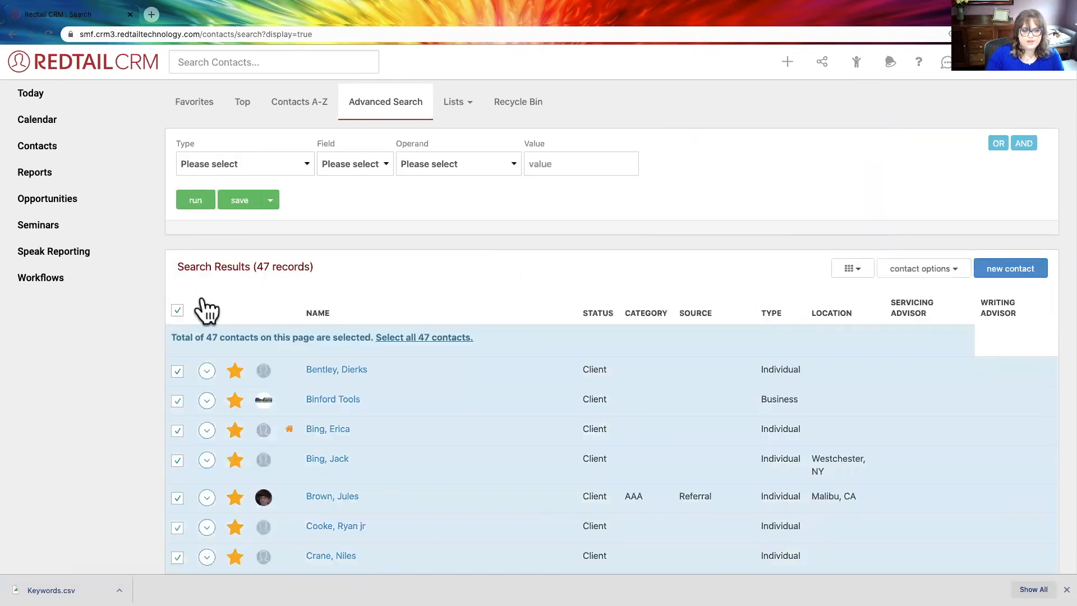
- Prepare a bulk user defined field assignment of Preferred Beverage with the value Water for the selected contacts
{"action": "left_click", "coordinate": [936, 276]}
{"action": "scroll", "coordinate": [933, 341], "scroll_direction": "down", "scroll_amount": 2}
{"action": "left_click", "coordinate": [930, 330]}
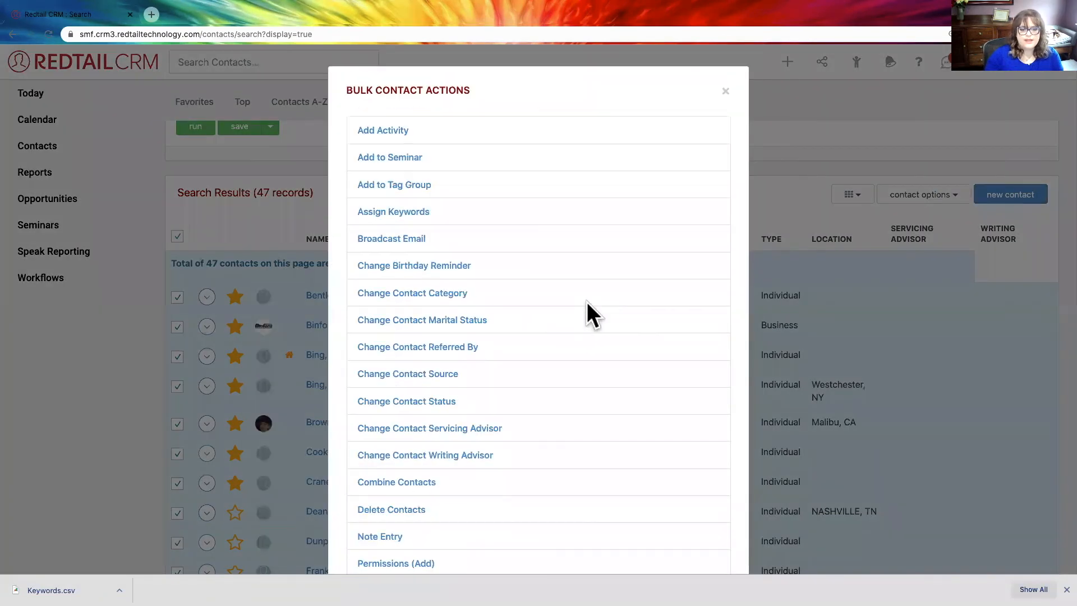
{"action": "scroll", "coordinate": [411, 197], "scroll_direction": "down", "scroll_amount": 6}
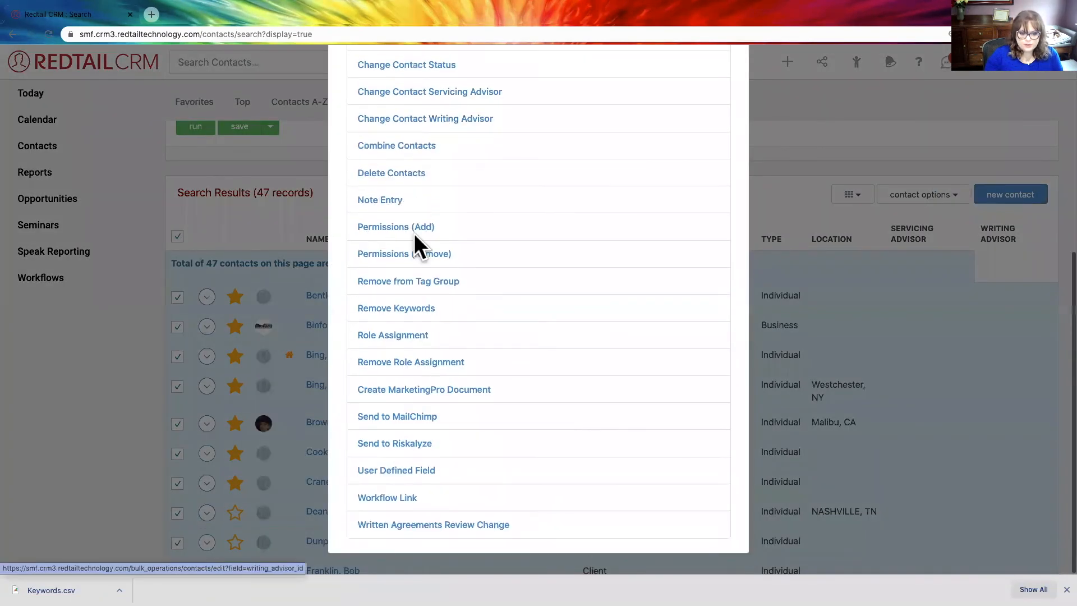
{"action": "left_click", "coordinate": [402, 472]}
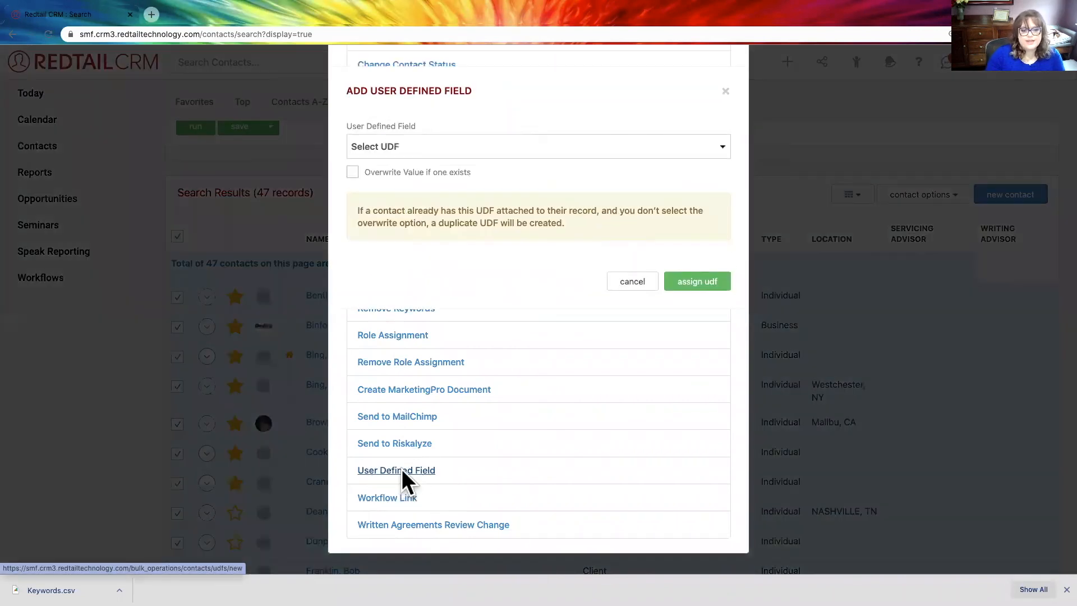
{"action": "left_click", "coordinate": [420, 145]}
{"action": "left_click", "coordinate": [433, 442]}
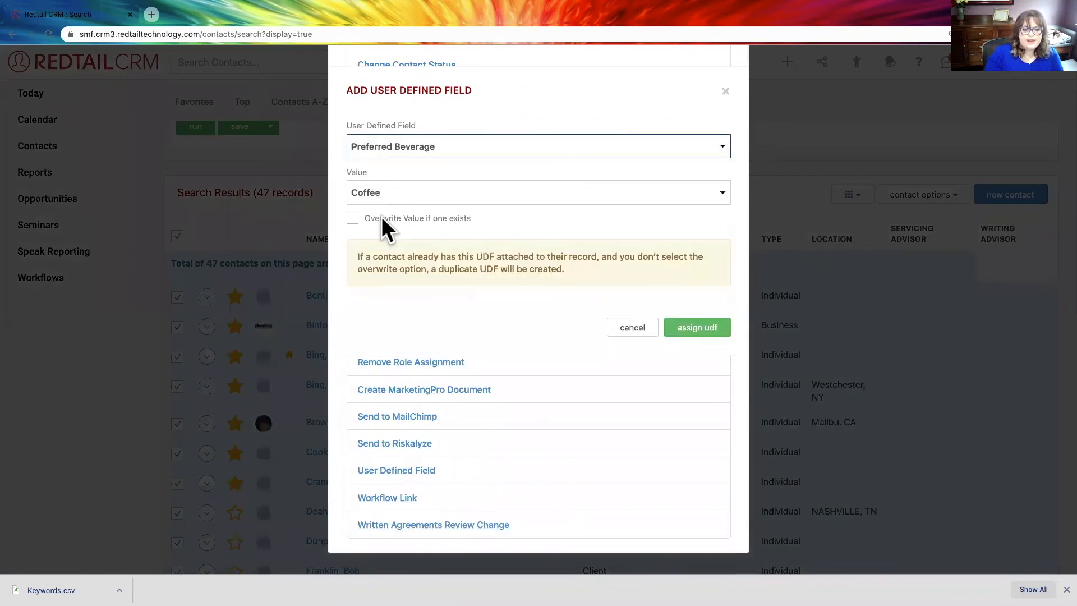
{"action": "left_click", "coordinate": [390, 192]}
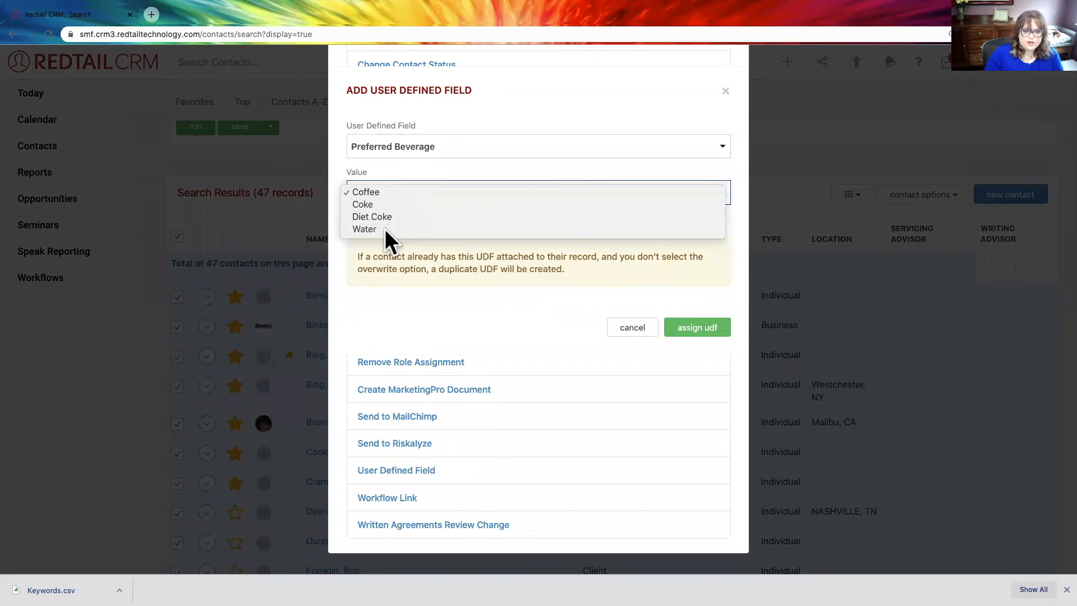
{"action": "left_click", "coordinate": [387, 227]}
- Enable overwriting of existing values, assign the field to the selected contacts, and close the bulk contact actions
{"action": "left_click_drag", "start_coordinate": [364, 218], "coordinate": [475, 226]}
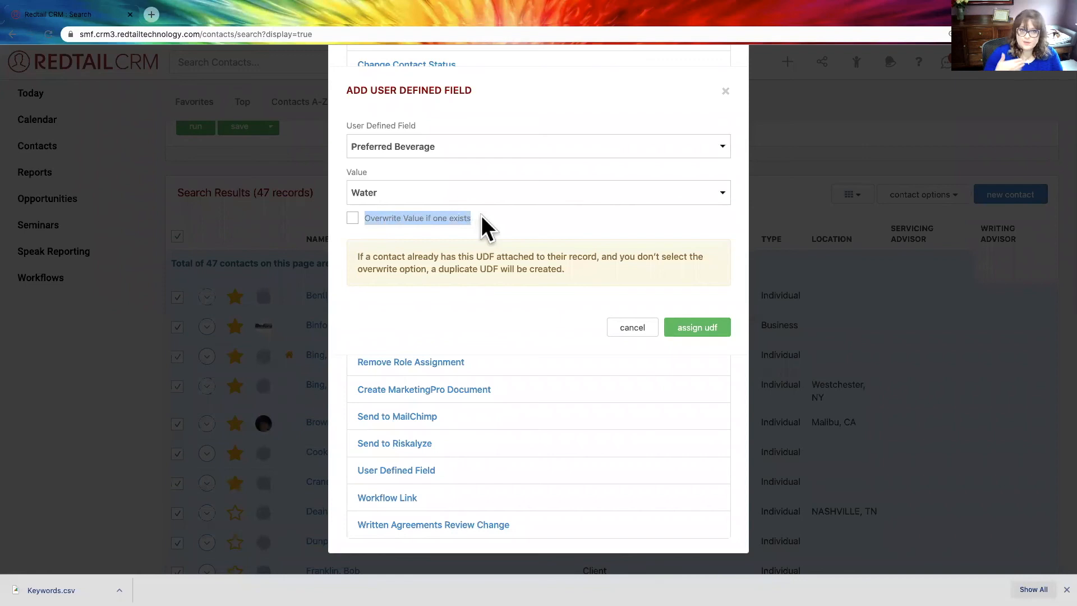
{"action": "left_click_drag", "start_coordinate": [476, 218], "coordinate": [361, 220]}
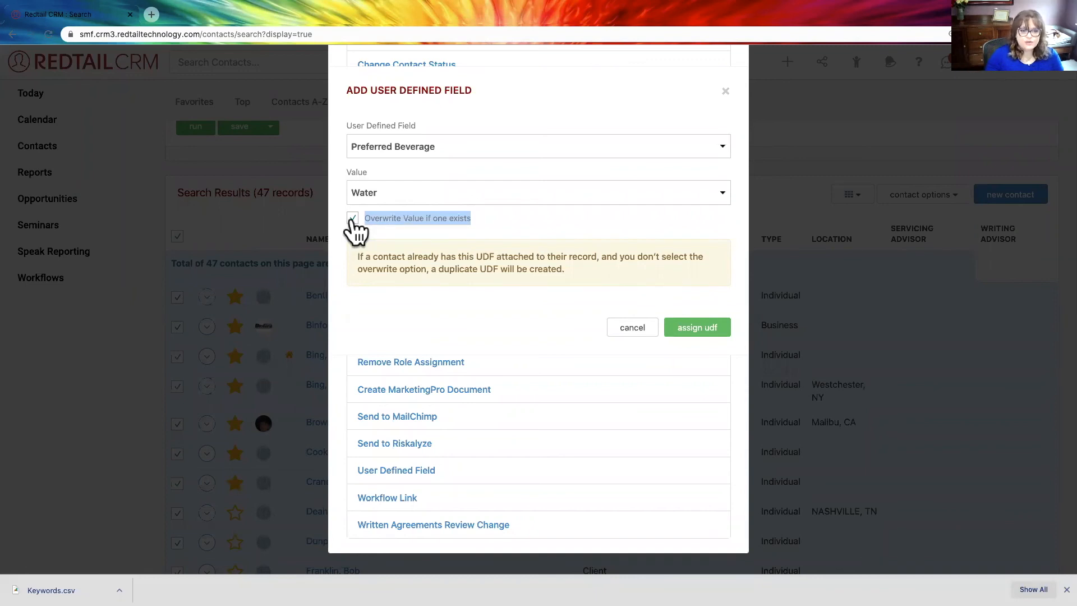
{"action": "left_click", "coordinate": [371, 218]}
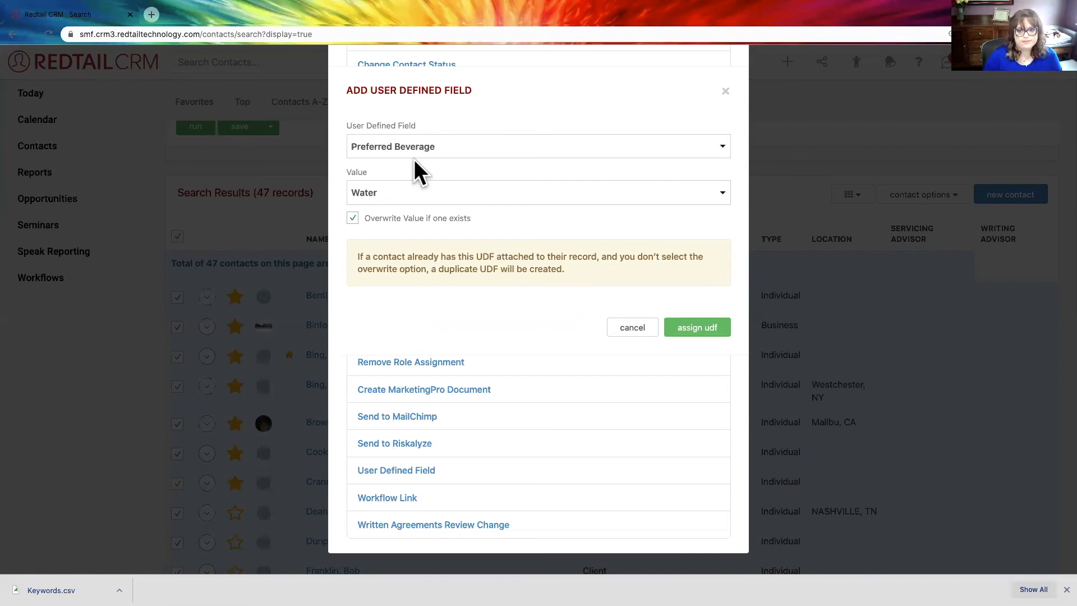
{"action": "left_click", "coordinate": [695, 329]}
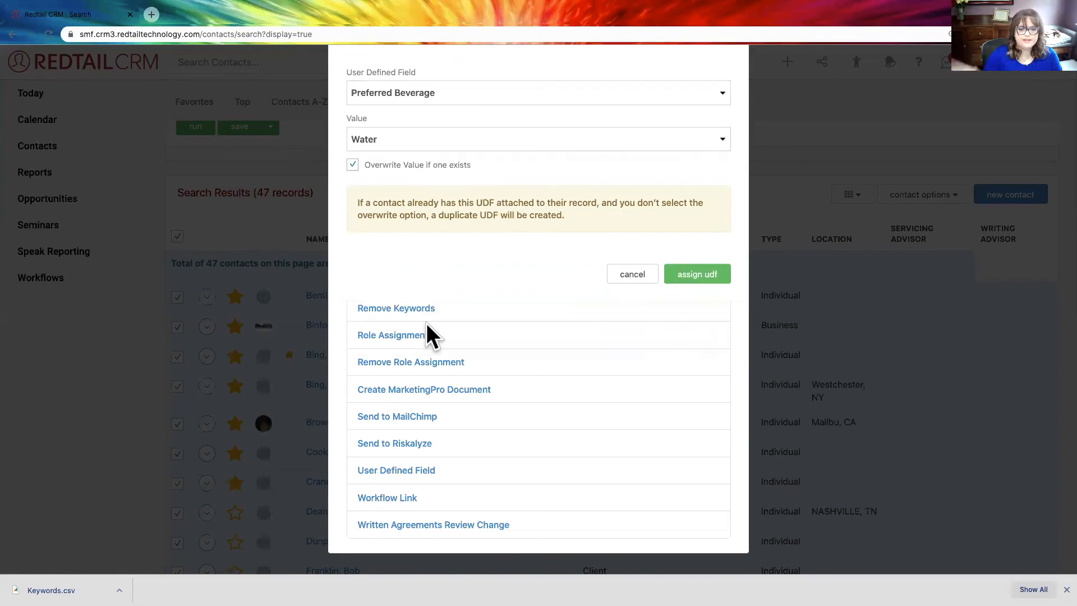
{"action": "scroll", "coordinate": [507, 241], "scroll_direction": "up", "scroll_amount": 4}
{"action": "scroll", "coordinate": [508, 241], "scroll_direction": "up", "scroll_amount": 2}
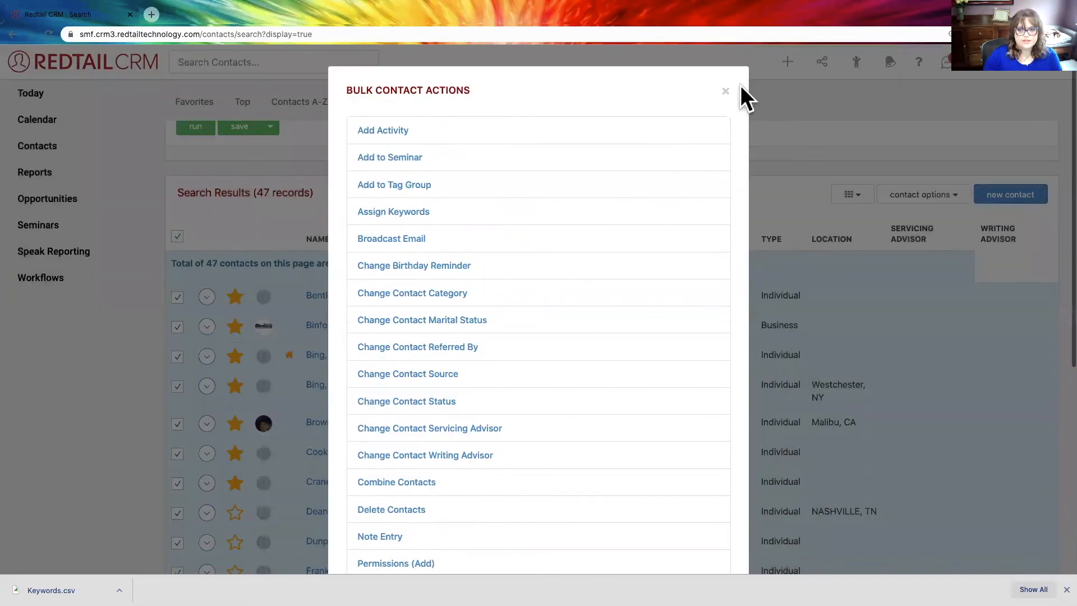
{"action": "left_click", "coordinate": [724, 95]}
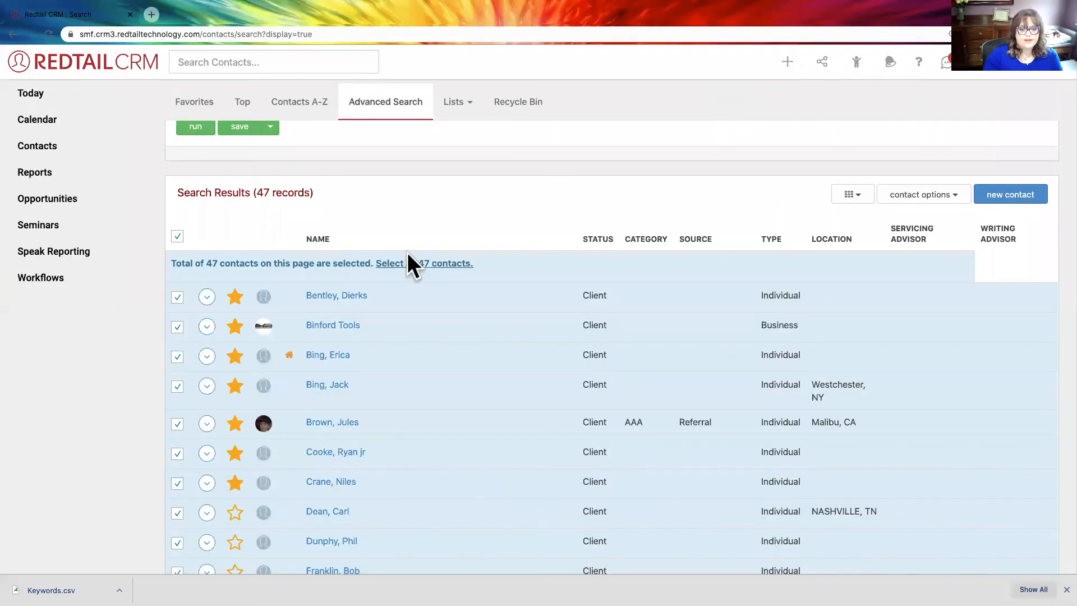
{"action": "scroll", "coordinate": [408, 253], "scroll_direction": "up", "scroll_amount": 2}
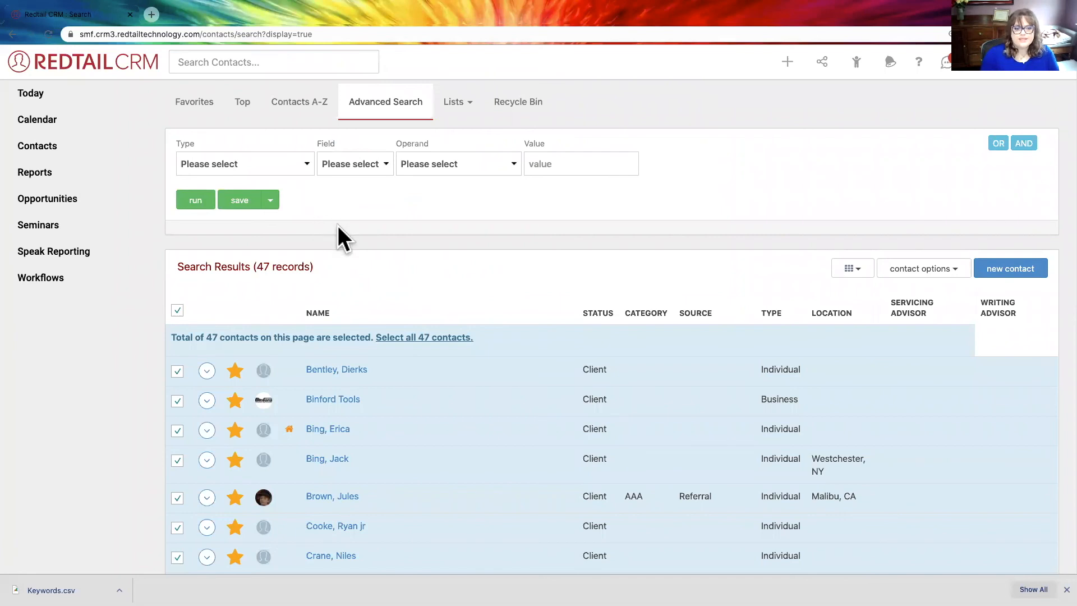
{"action": "scroll", "coordinate": [471, 316], "scroll_direction": "down", "scroll_amount": 1}
{"action": "scroll", "coordinate": [471, 317], "scroll_direction": "up", "scroll_amount": 1}
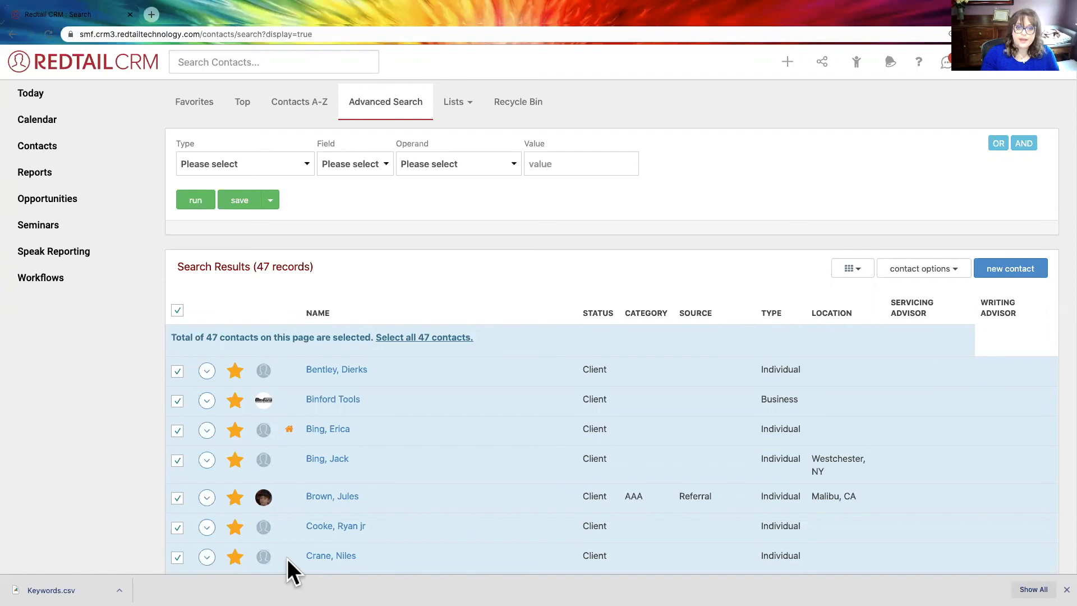
{"action": "scroll", "coordinate": [302, 512], "scroll_direction": "down", "scroll_amount": 1}
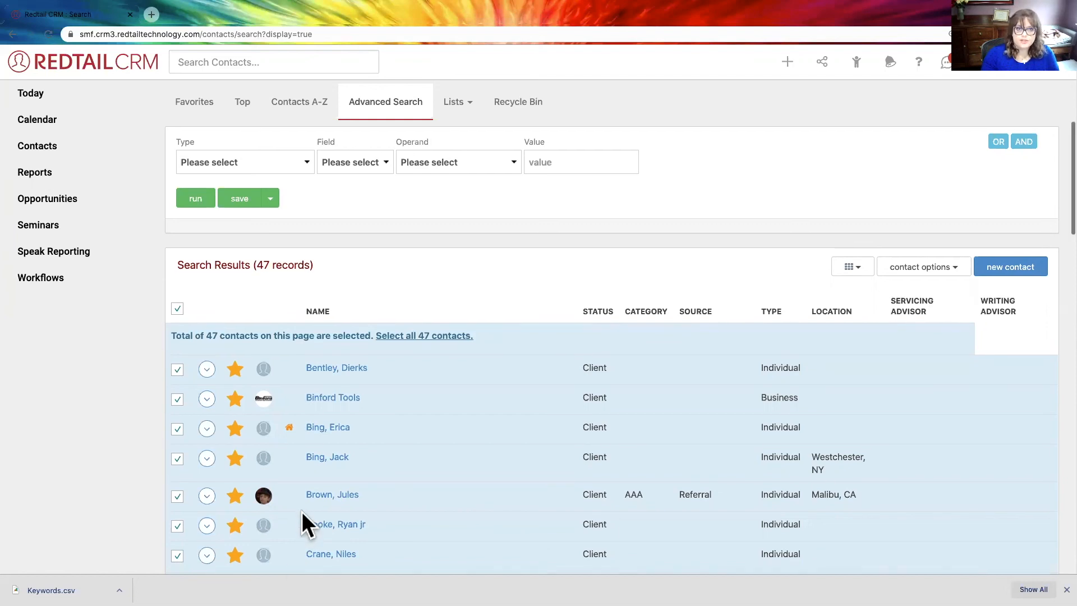
- Open the Contact User Defined Fields report from the UDF Reports
{"action": "left_click", "coordinate": [37, 172]}
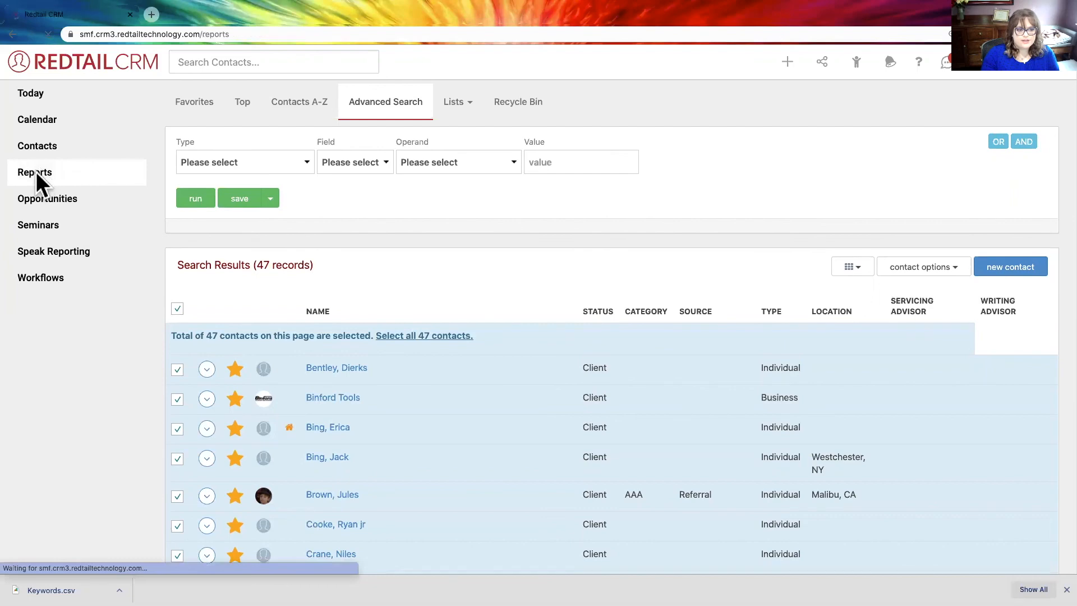
{"action": "scroll", "coordinate": [361, 360], "scroll_direction": "down", "scroll_amount": 15}
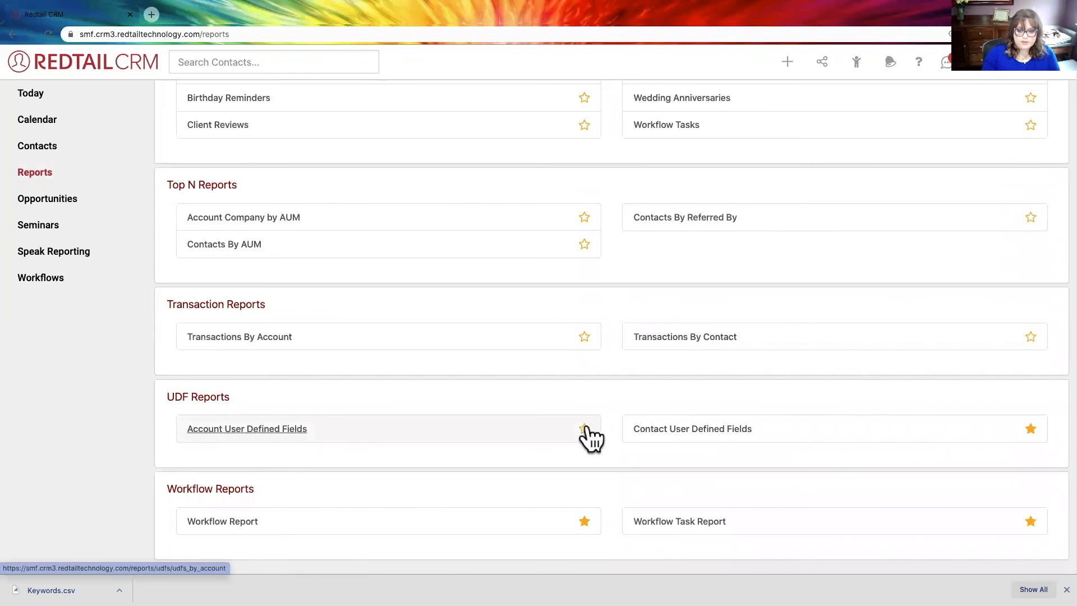
{"action": "left_click", "coordinate": [650, 429]}
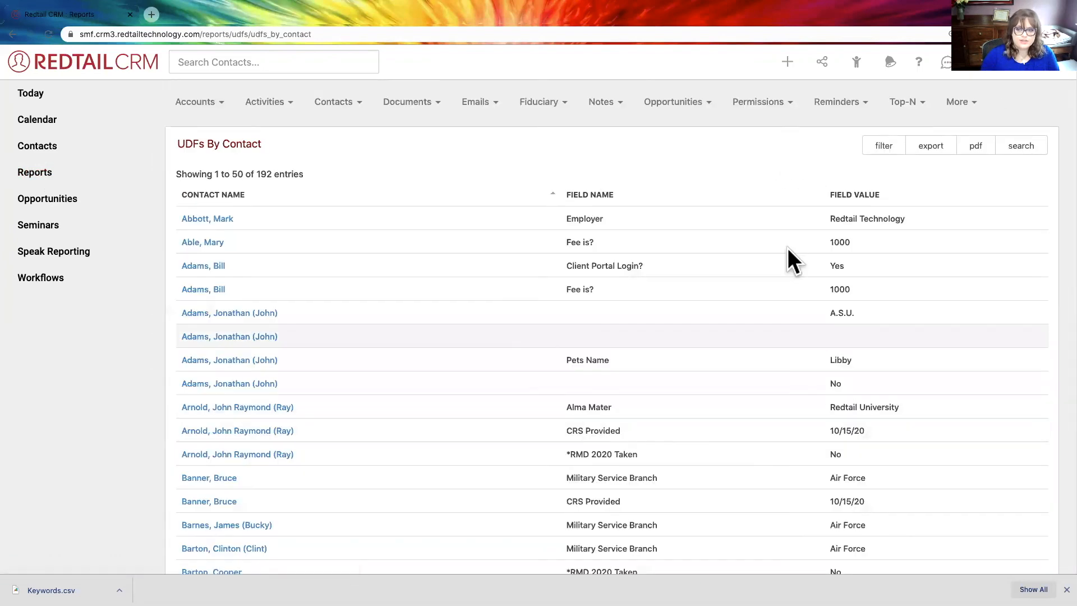
- Filter the UDFs By Contact report to Preferred Beverage containing Water and check the number of entries
{"action": "left_click", "coordinate": [883, 145]}
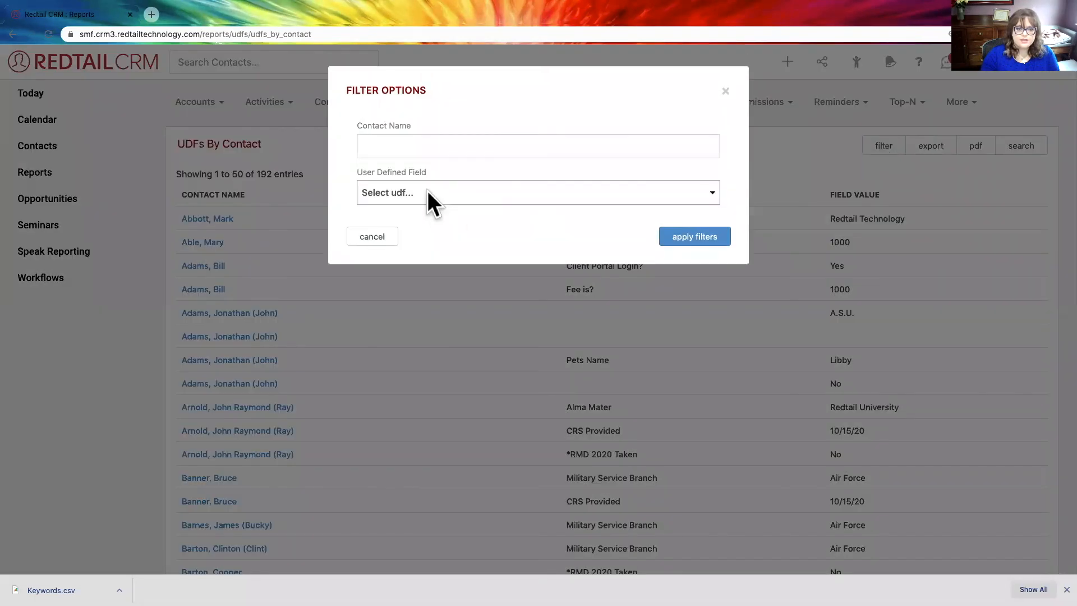
{"action": "left_click", "coordinate": [427, 191]}
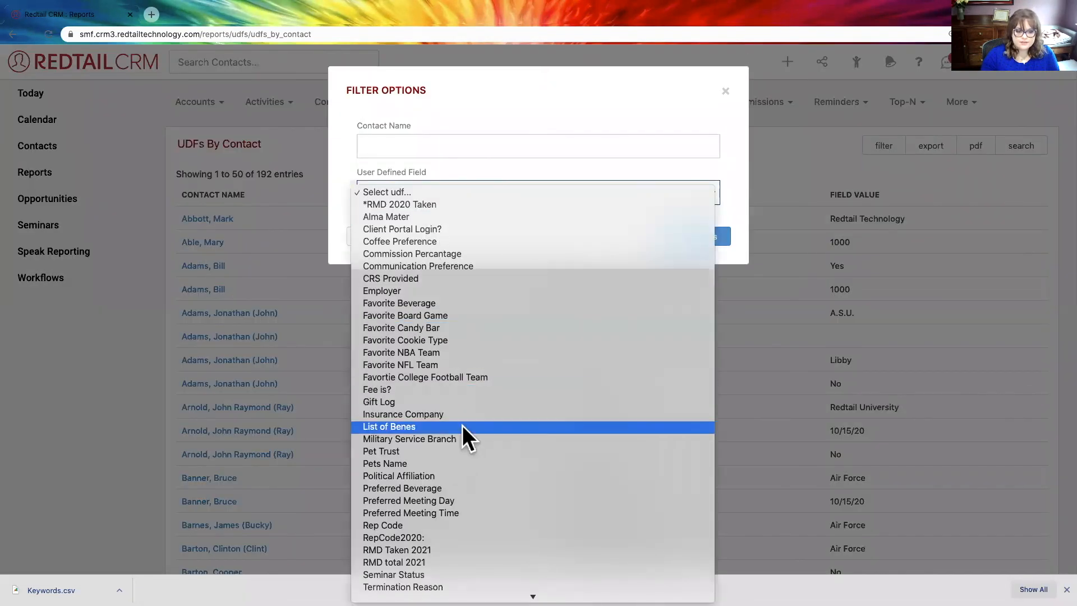
{"action": "left_click", "coordinate": [452, 487]}
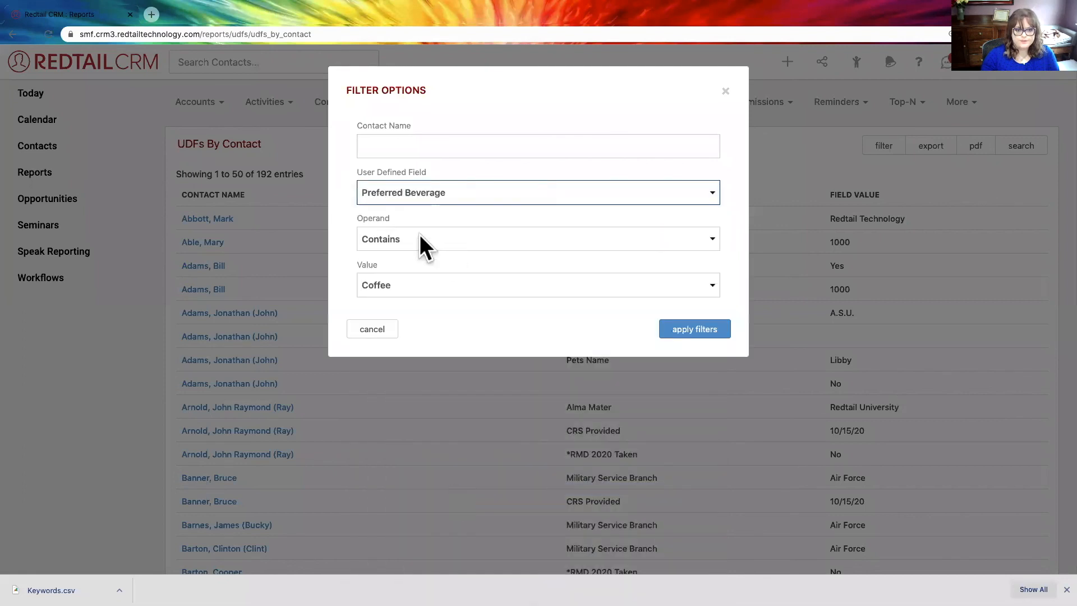
{"action": "left_click", "coordinate": [424, 286]}
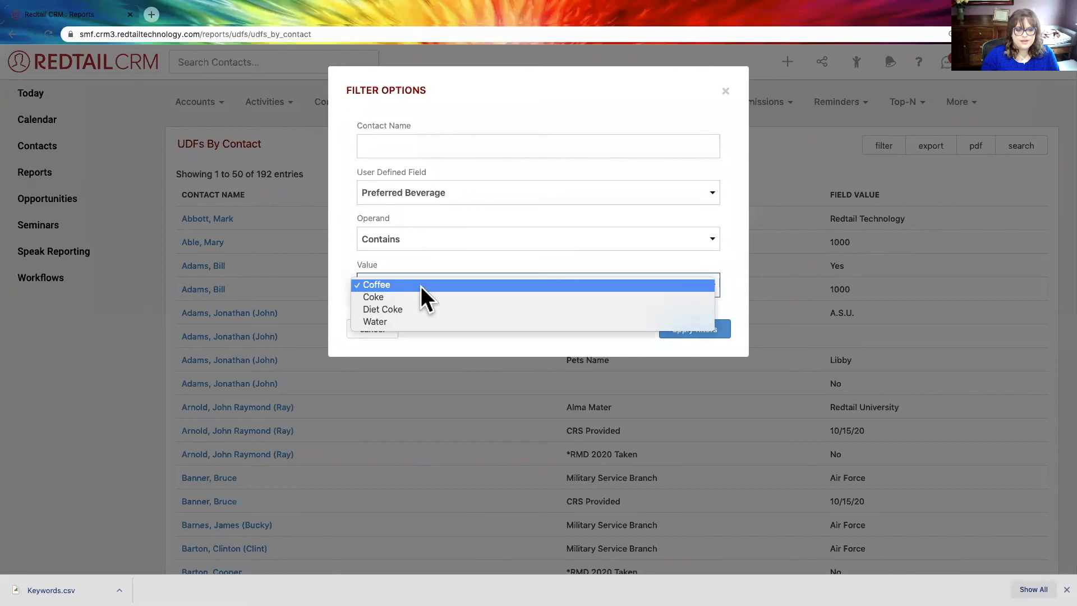
{"action": "left_click", "coordinate": [419, 320]}
{"action": "left_click", "coordinate": [684, 329]}
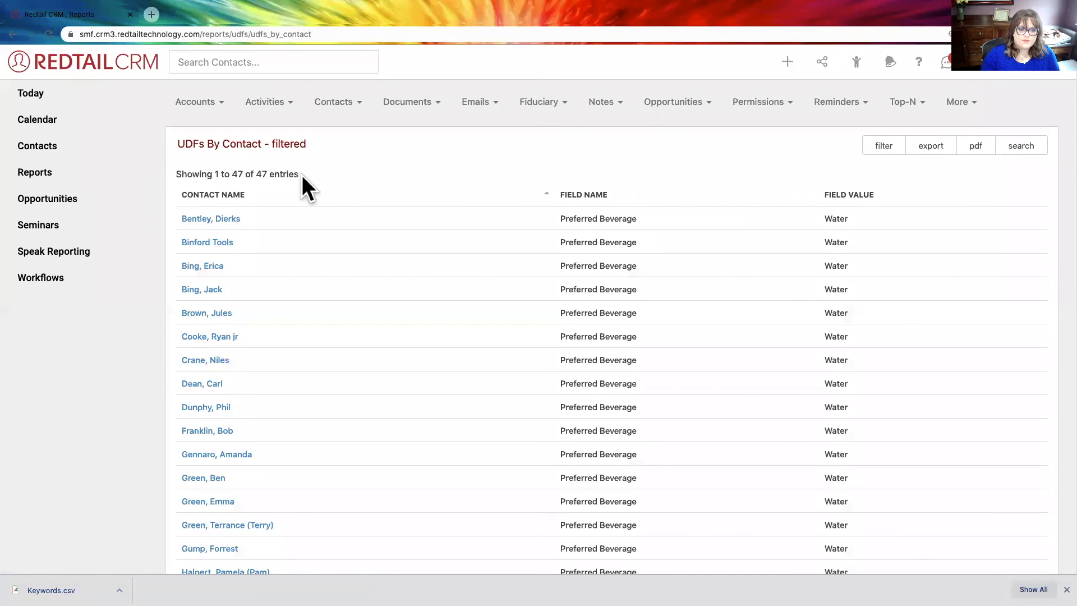
{"action": "left_click_drag", "start_coordinate": [302, 175], "coordinate": [175, 171]}
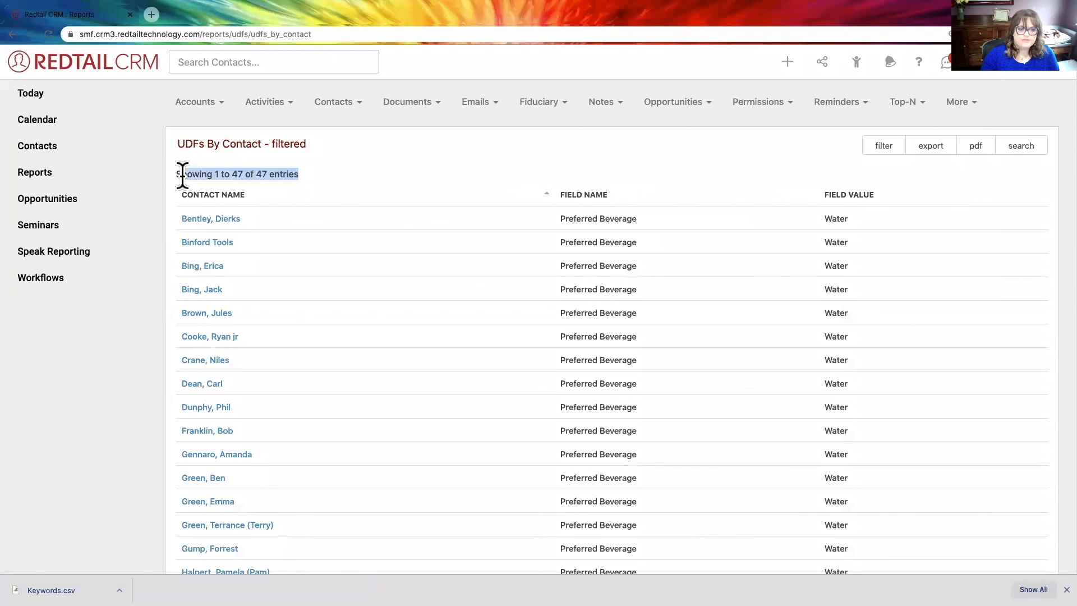
{"action": "left_click", "coordinate": [318, 171]}
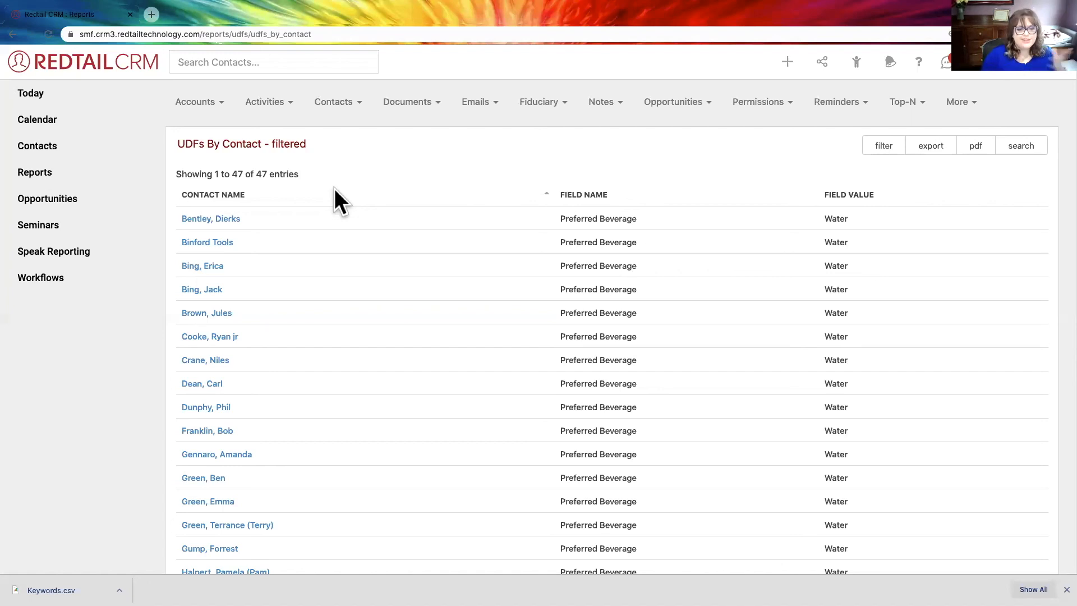
- Load the filtered report's contacts into the contact search, and switch to the PowerPoint slide show on User Defined Fields
{"action": "left_click", "coordinate": [1036, 147]}
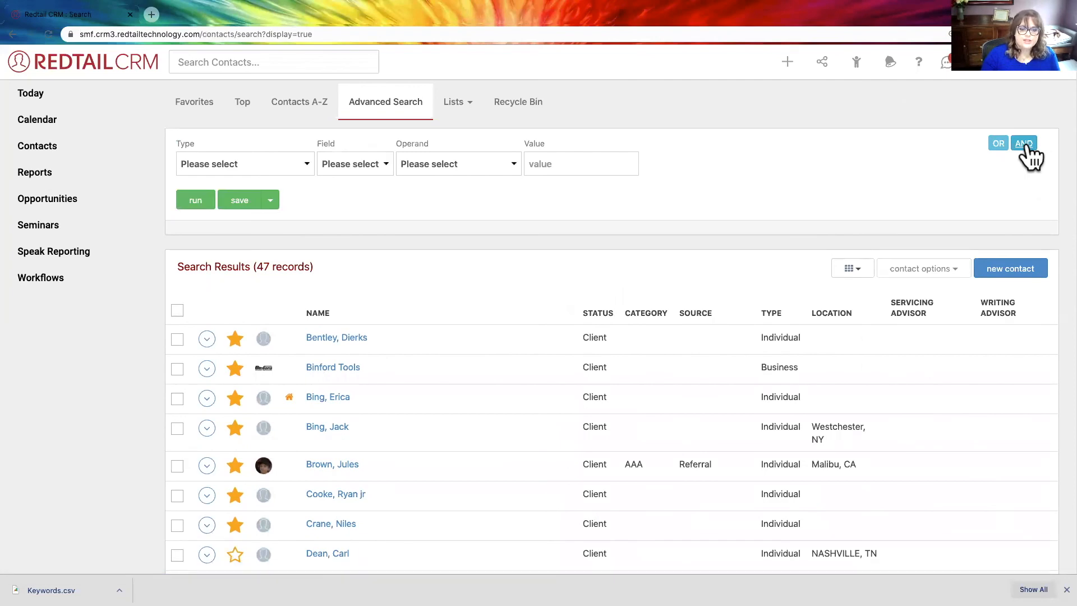
{"action": "scroll", "coordinate": [448, 334], "scroll_direction": "down", "scroll_amount": 20}
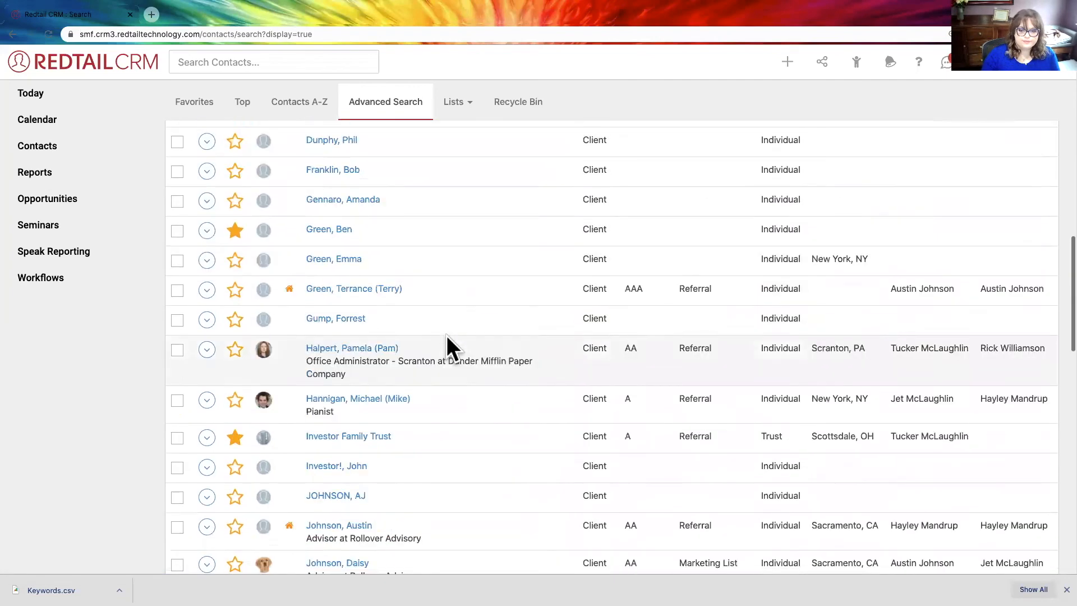
{"action": "scroll", "coordinate": [446, 335], "scroll_direction": "up", "scroll_amount": 20}
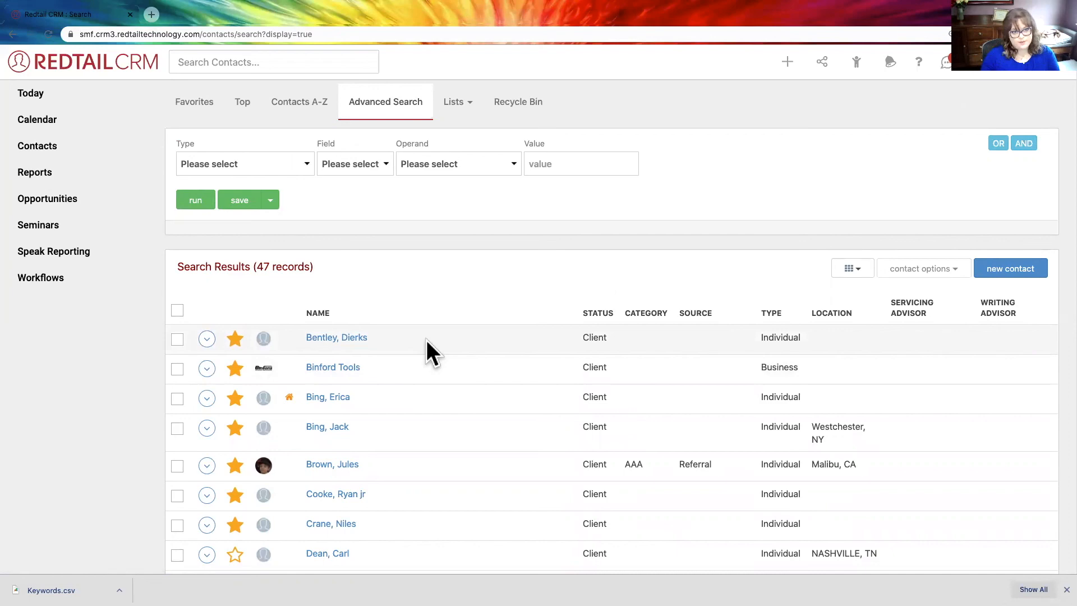
{"action": "key", "text": "ctrl+Left"}
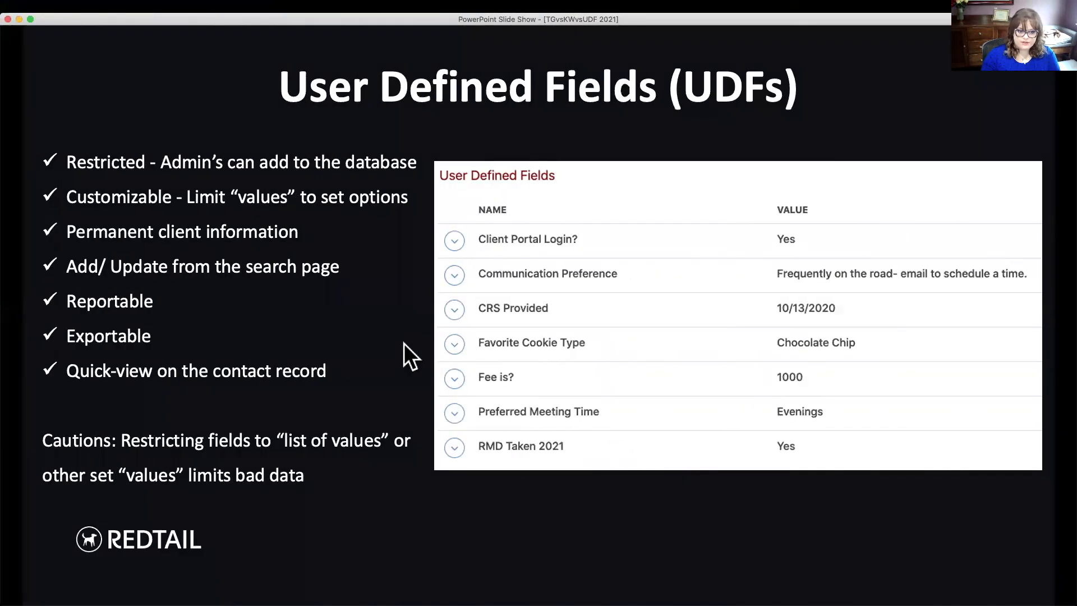